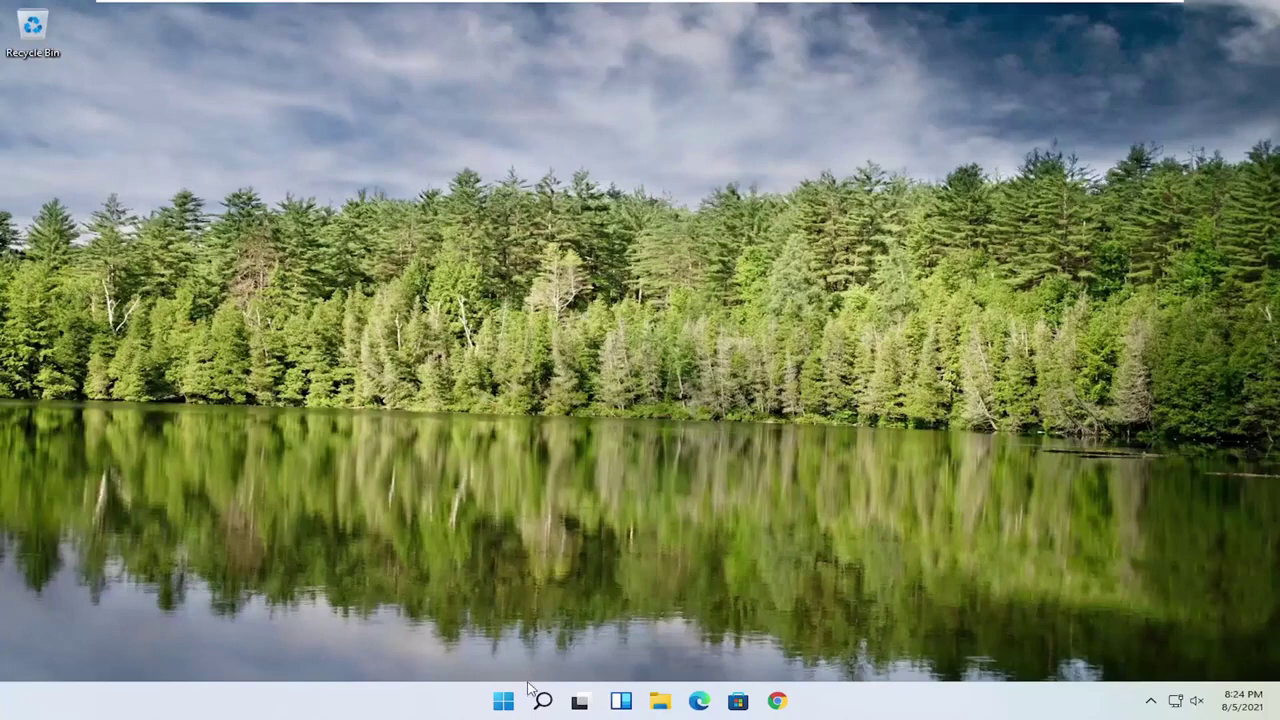
Find regedit through Windows search and launch Registry Editor as administrator, allowing it to make changes to the device
left_click(542, 701)
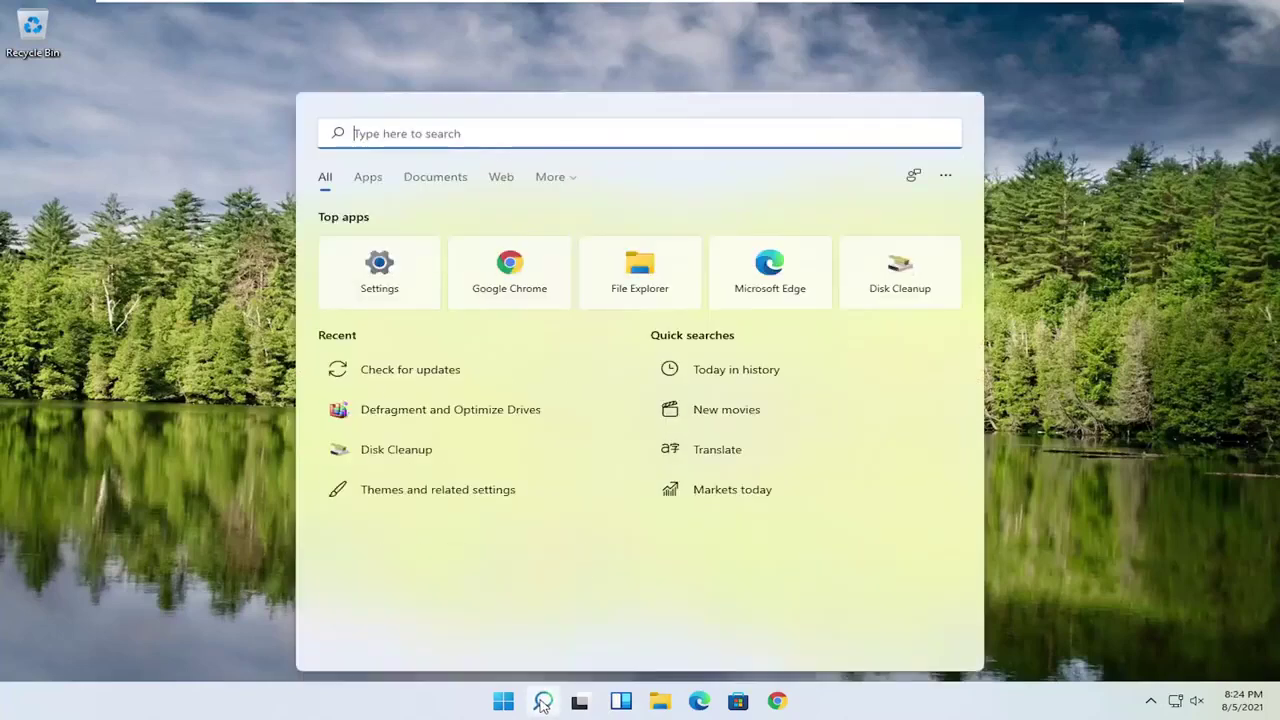
type("regedit")
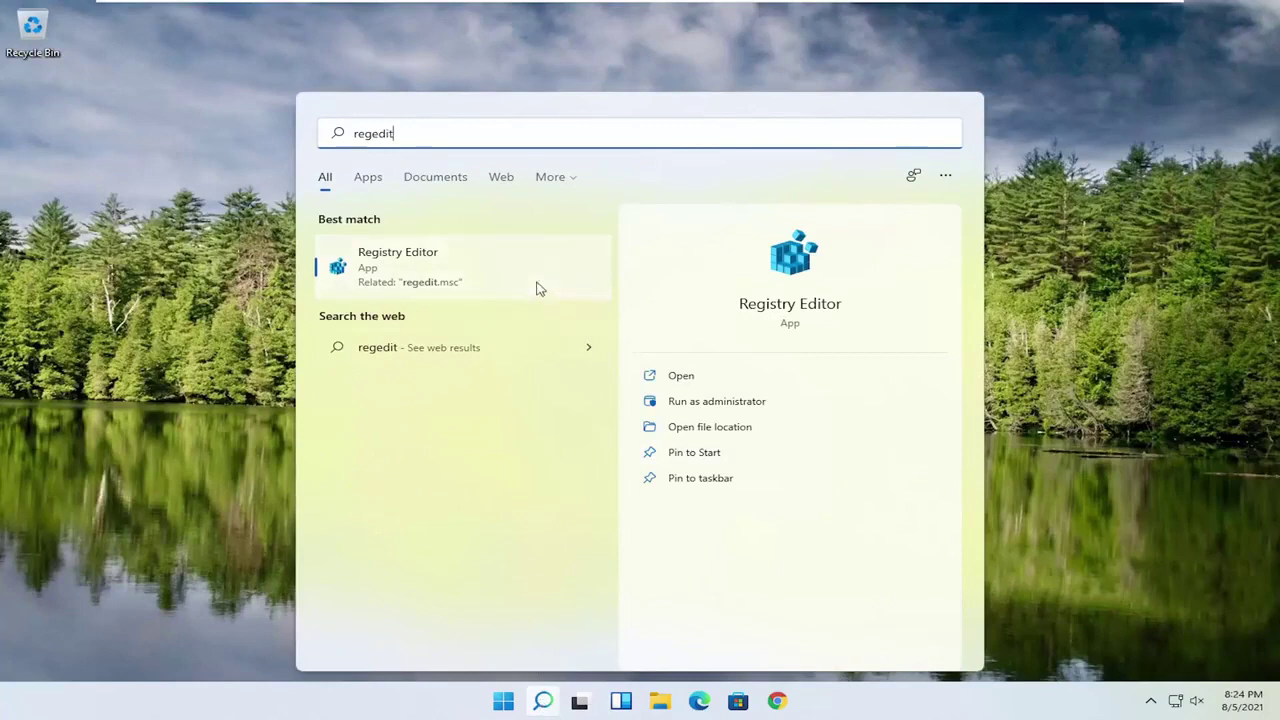
right_click(378, 270)
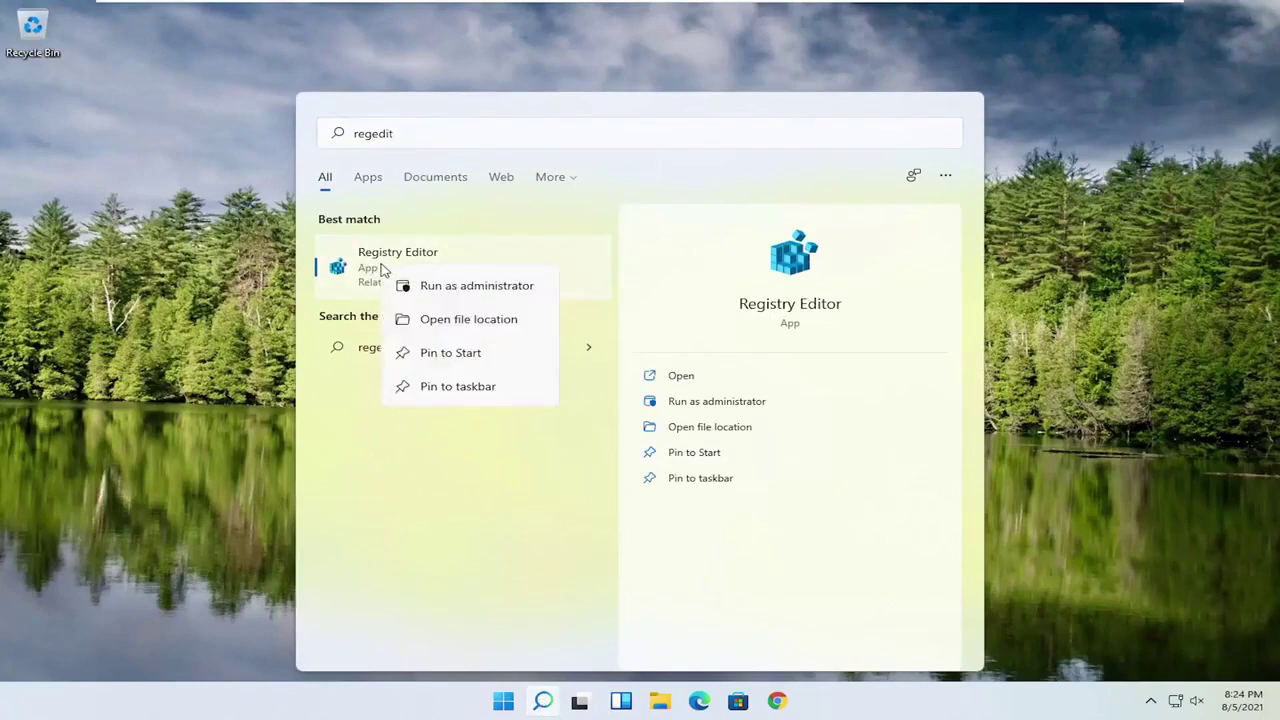
left_click(446, 289)
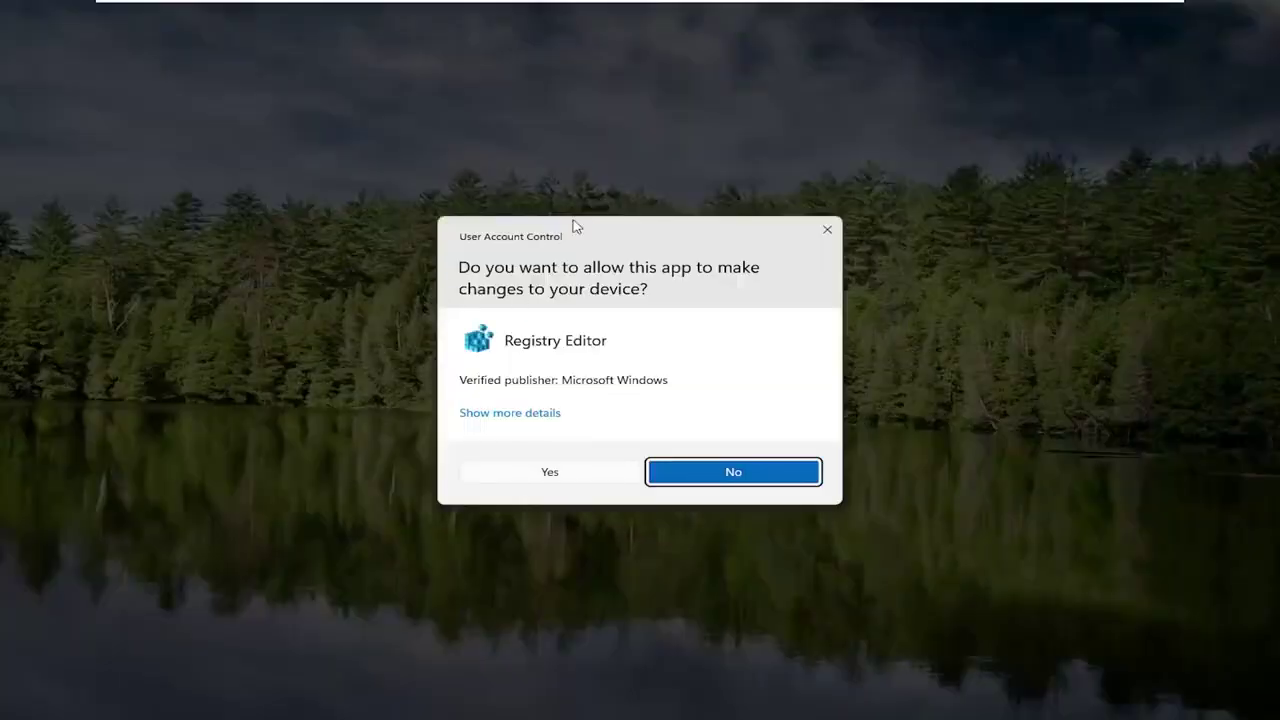
left_click(542, 474)
left_click_drag(471, 137, 515, 84)
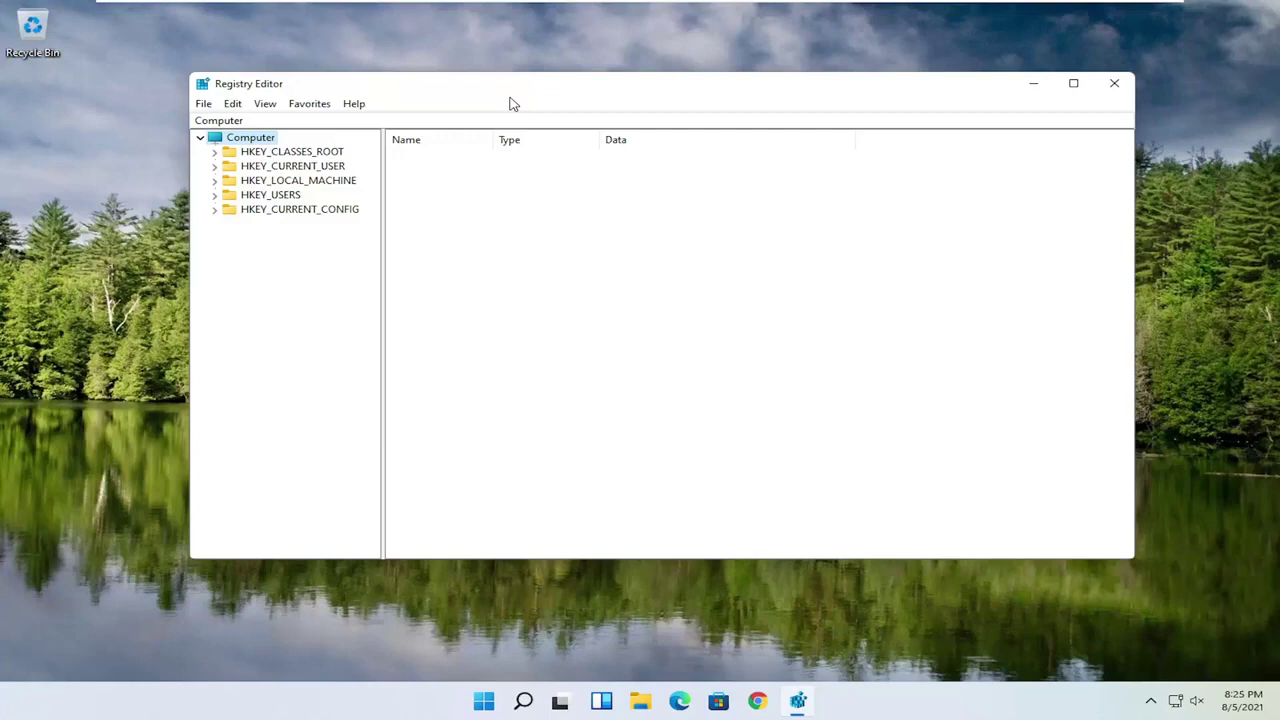
Preview exporting the whole registry with the Desktop as save location, then preview importing a registry file, cancelling both dialogs
left_click(206, 105)
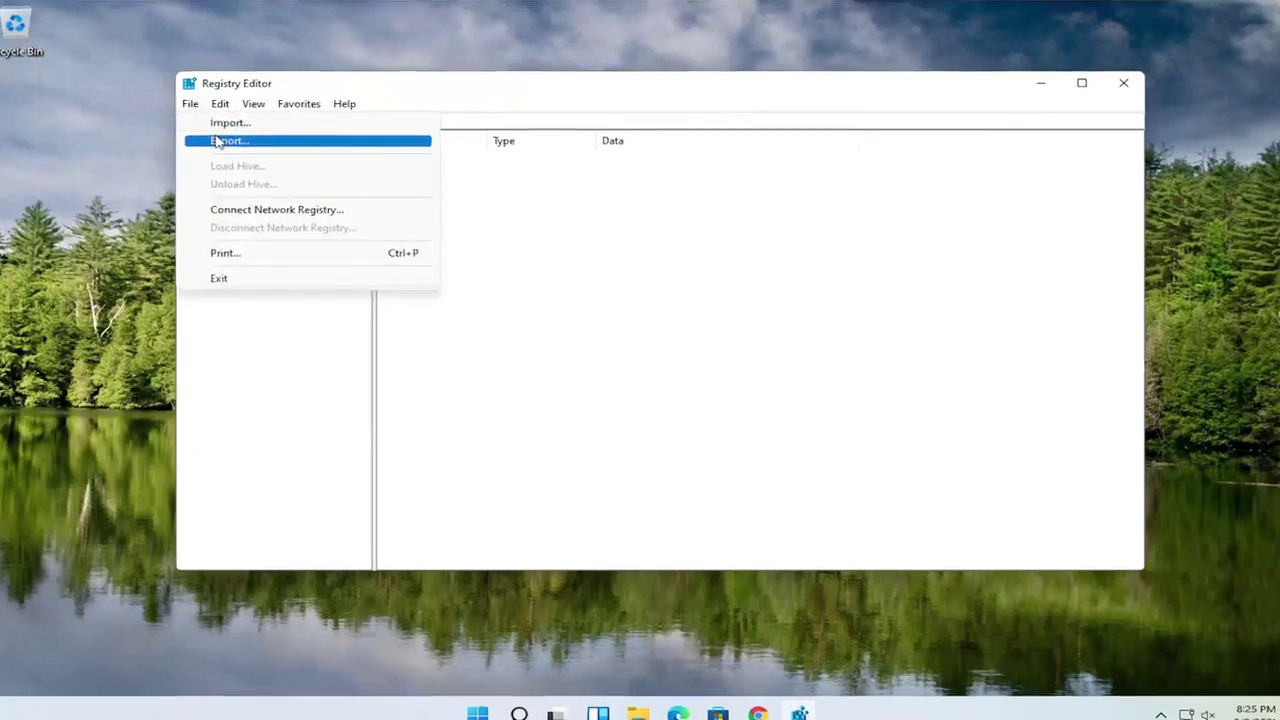
left_click(216, 141)
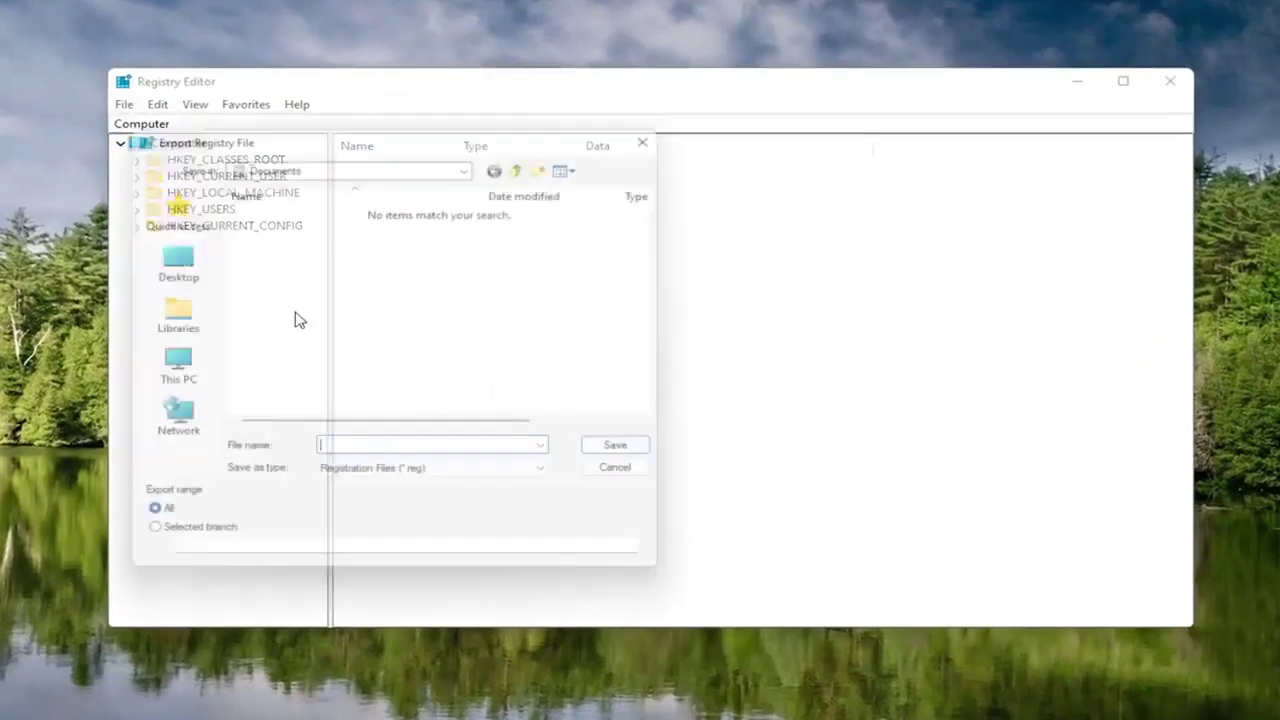
left_click_drag(253, 134, 445, 121)
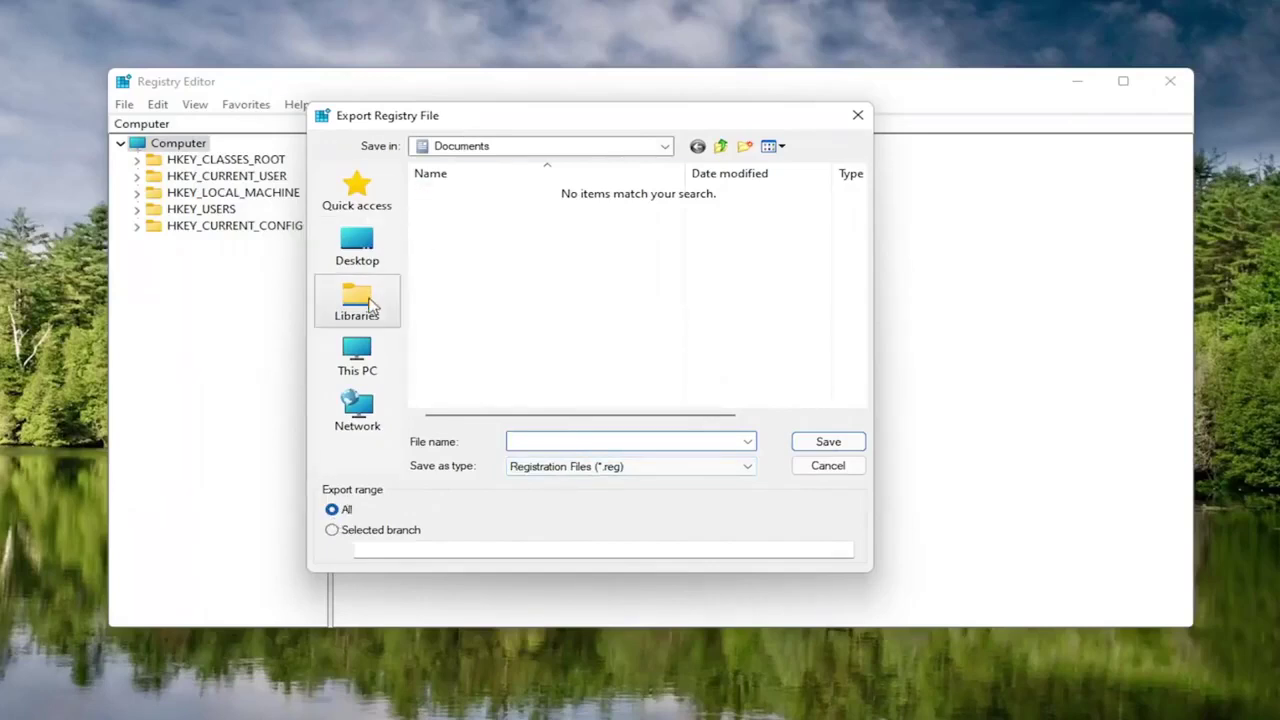
left_click(362, 240)
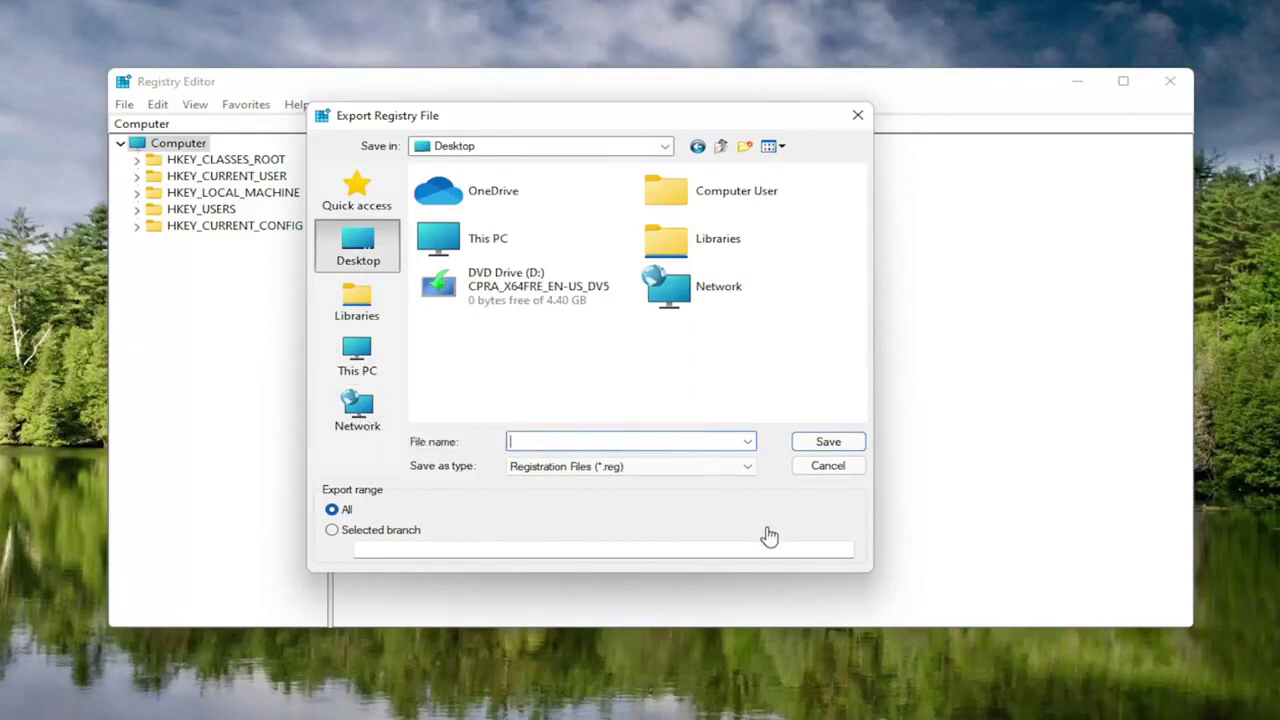
left_click(828, 466)
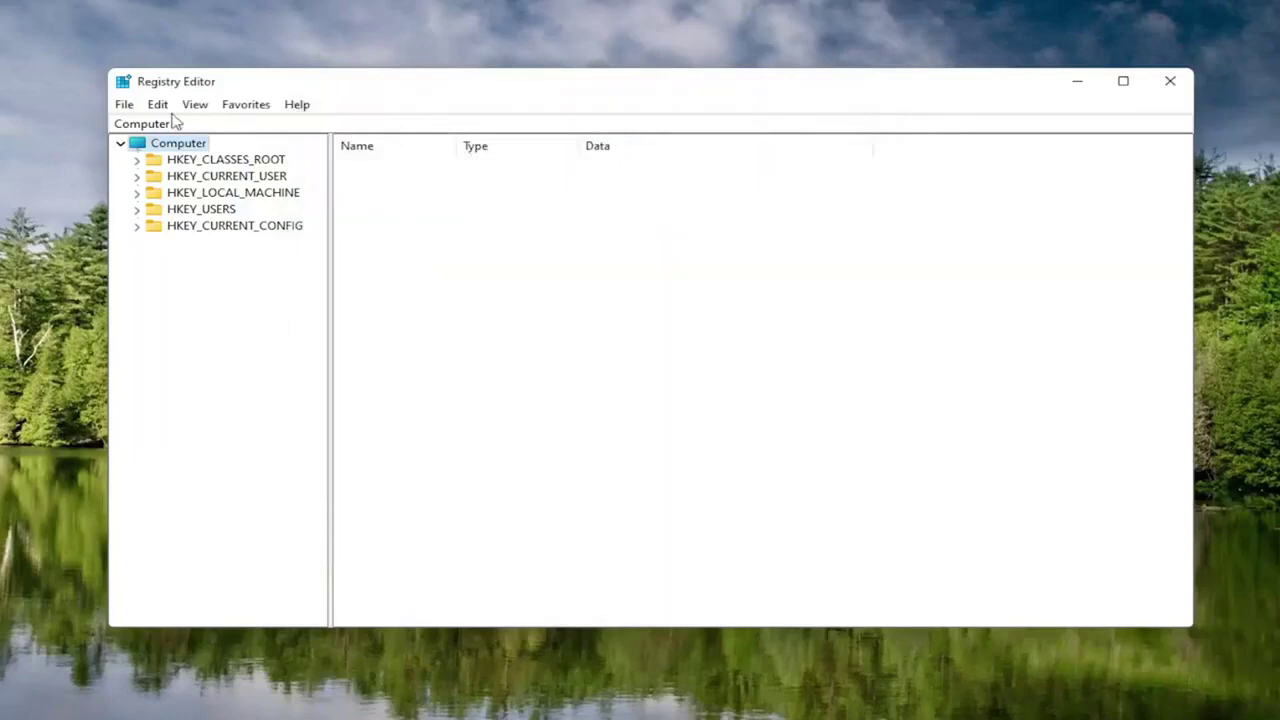
left_click(183, 276)
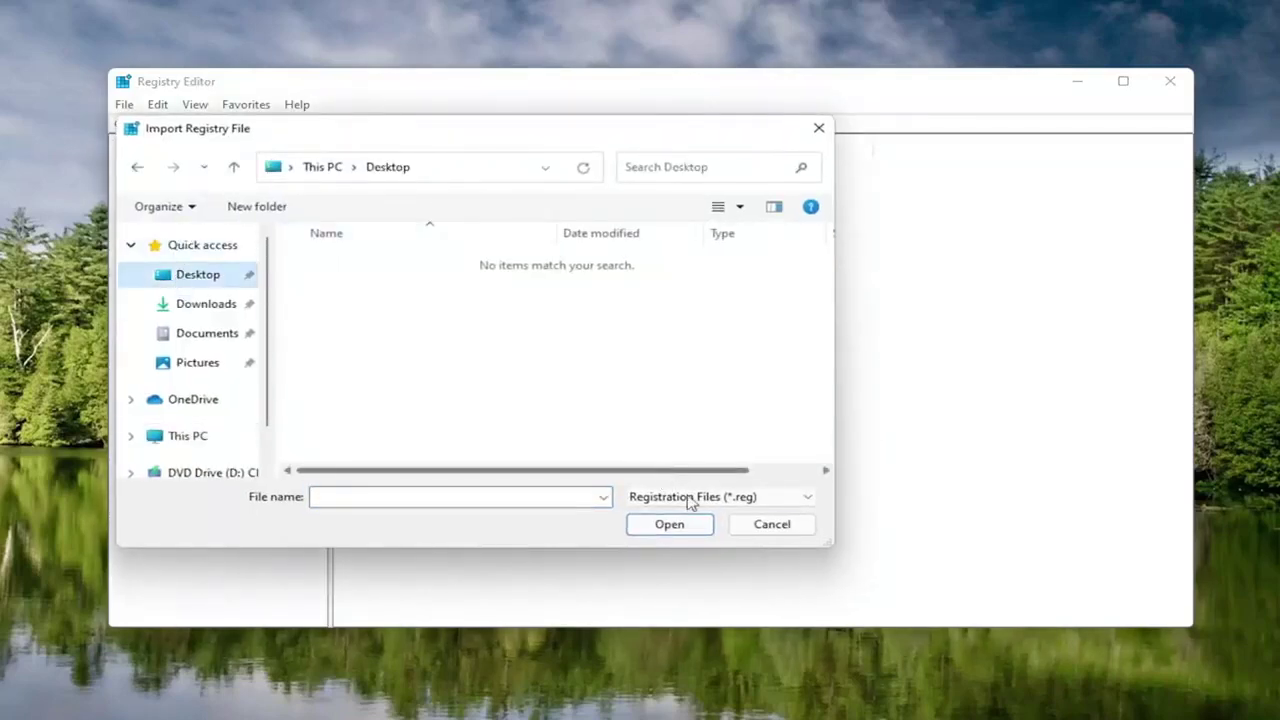
left_click(758, 525)
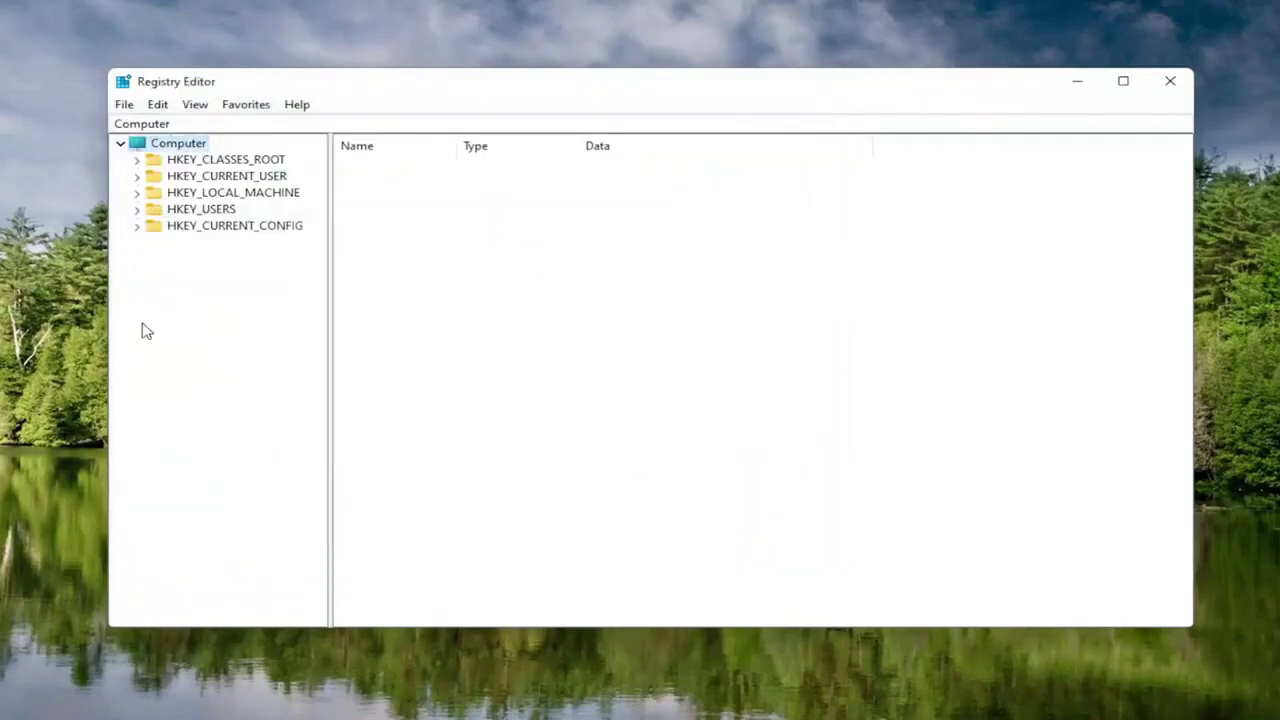
Expand the registry tree to HKEY_LOCAL_MACHINE\SOFTWARE\Microsoft\Windows NT\CurrentVersion, widening the key tree so the names are readable
double_click(212, 193)
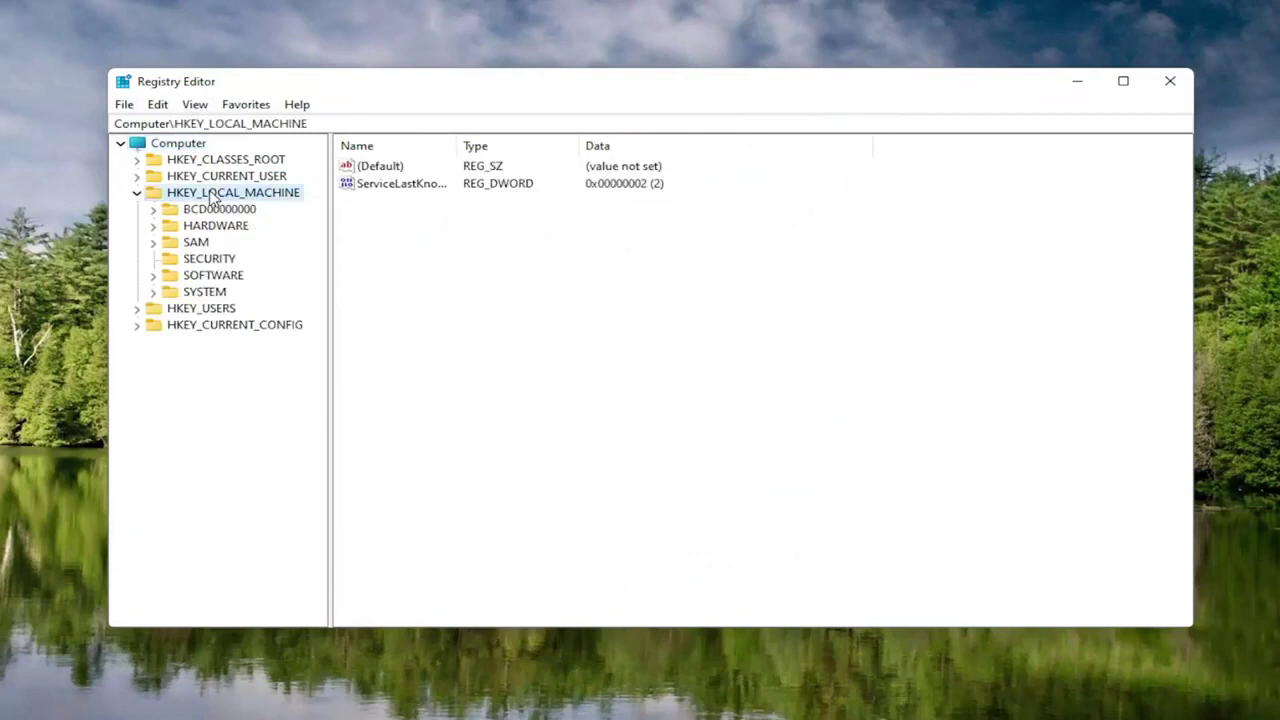
double_click(208, 277)
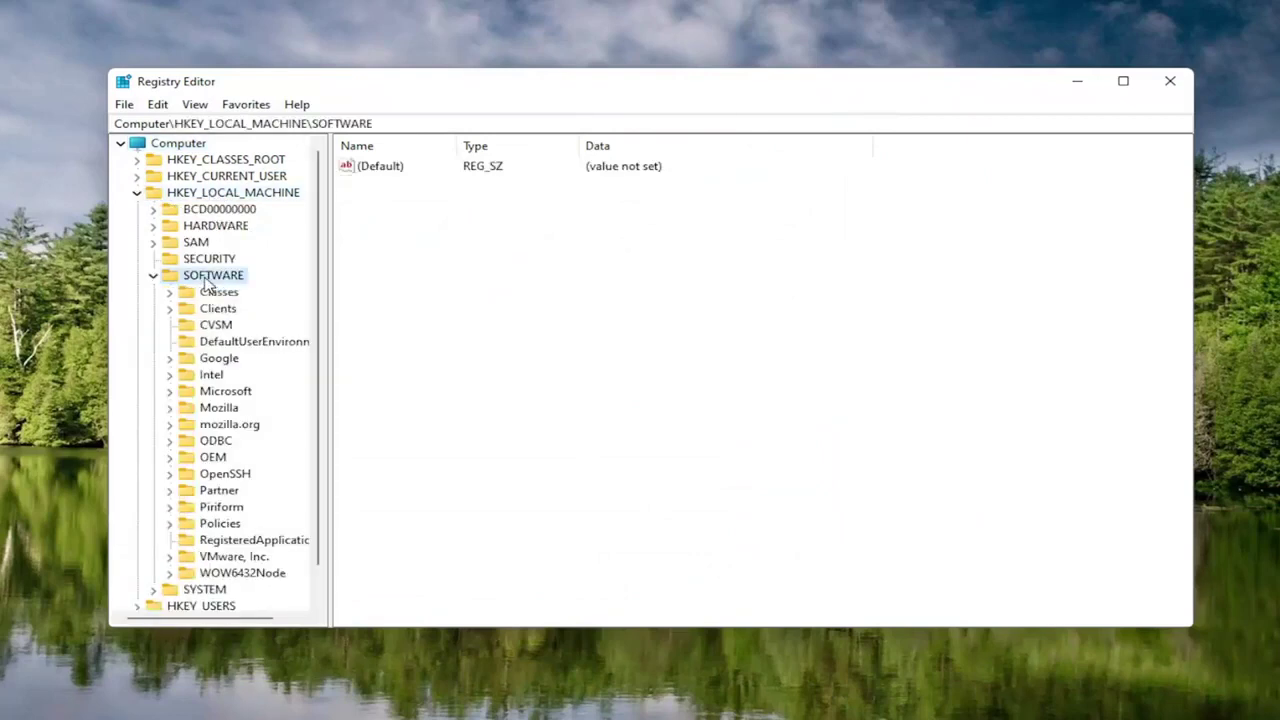
double_click(212, 394)
left_click_drag(330, 342, 414, 335)
scroll(251, 457, "down", 18)
scroll(253, 457, "down", 20)
scroll(250, 450, "down", 7)
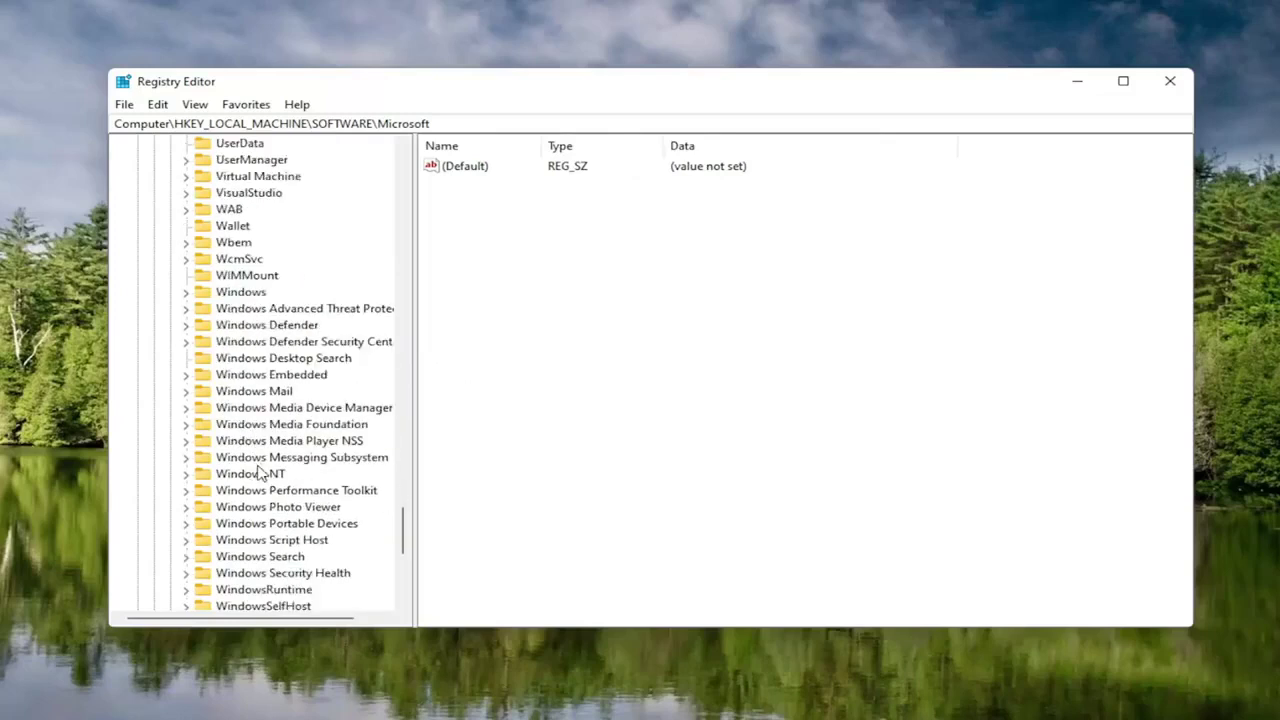
double_click(258, 475)
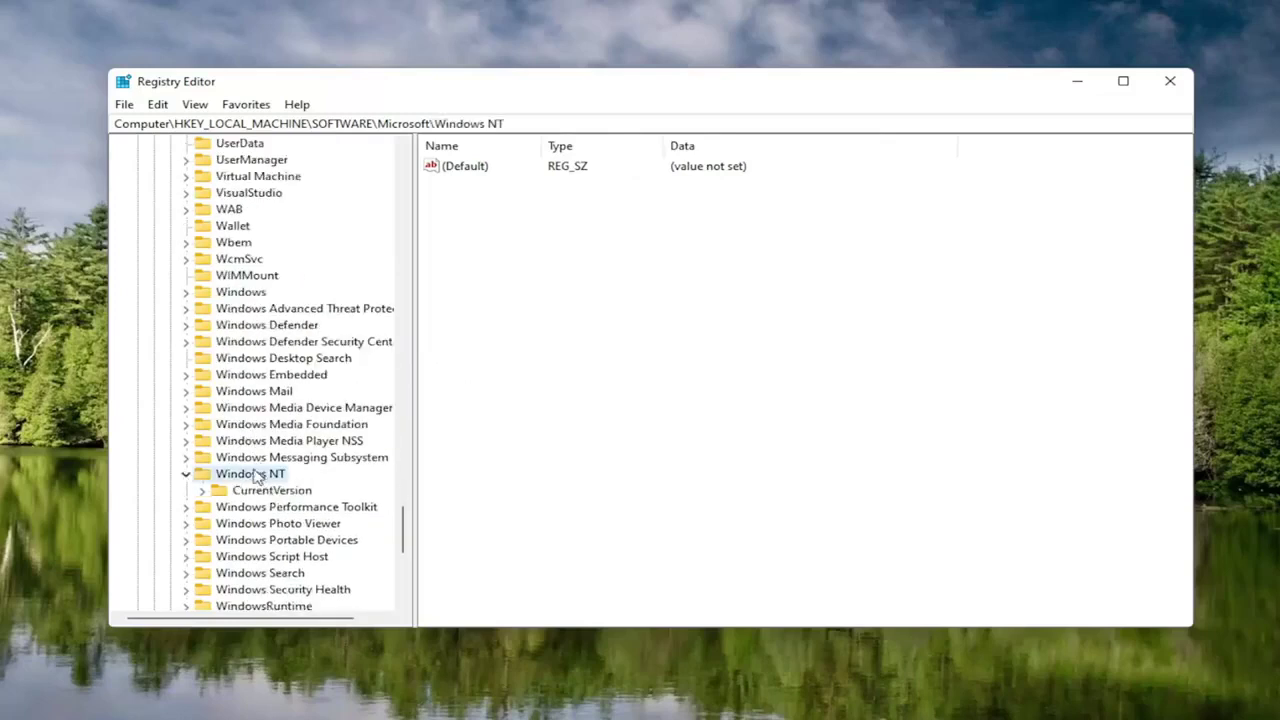
double_click(262, 491)
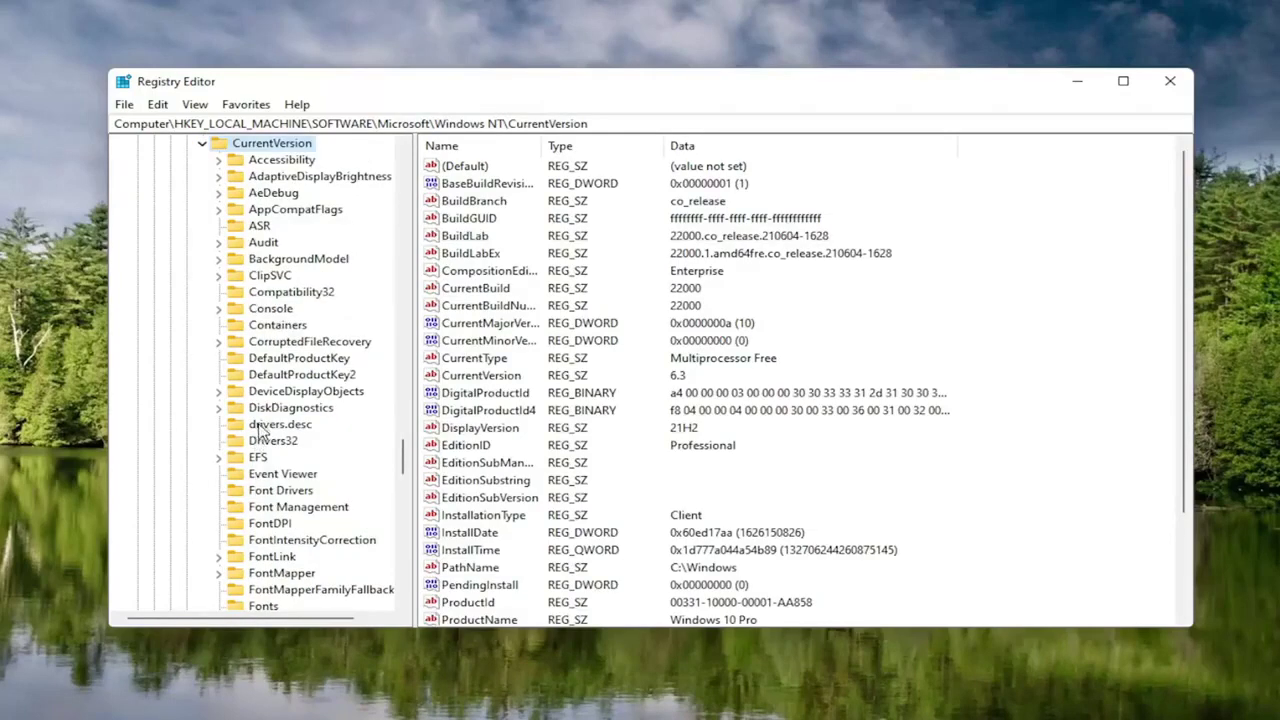
Open the Multimedia\SystemProfile key under CurrentVersion and widen the Name column to show the full value names
scroll(258, 428, "down", 7)
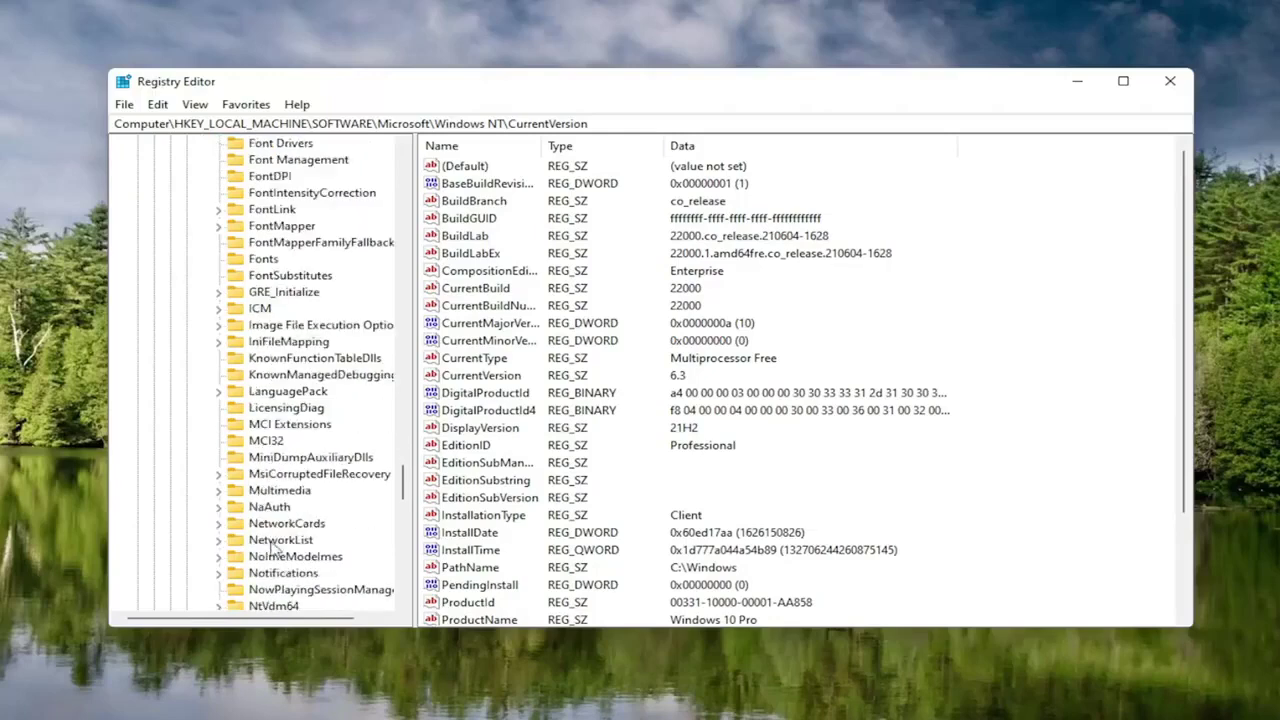
scroll(272, 548, "down", 1)
left_click(277, 445)
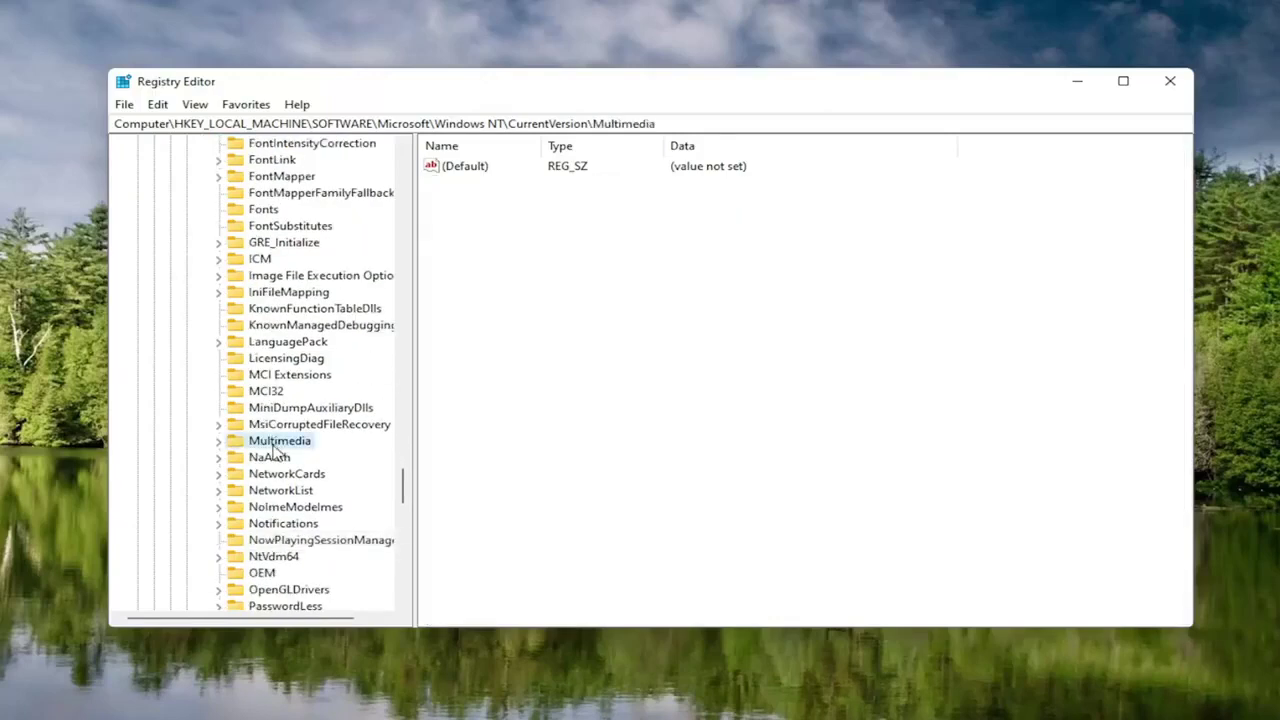
double_click(274, 445)
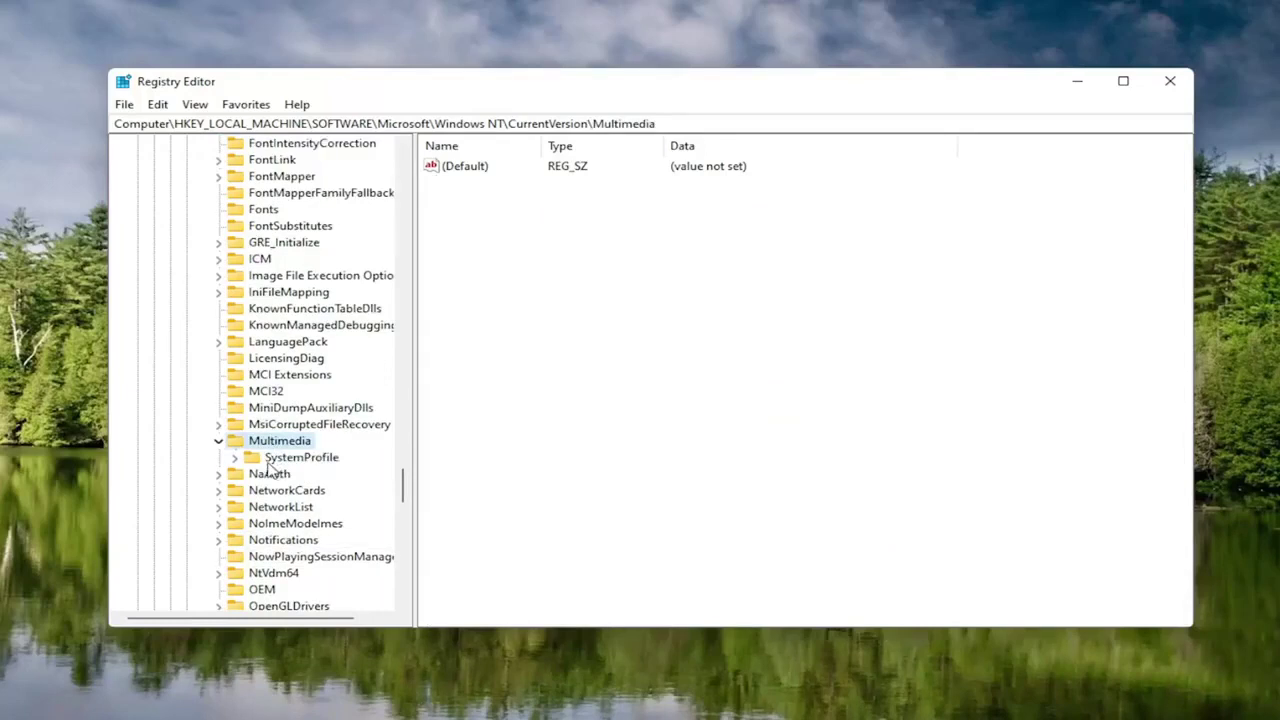
left_click(270, 462)
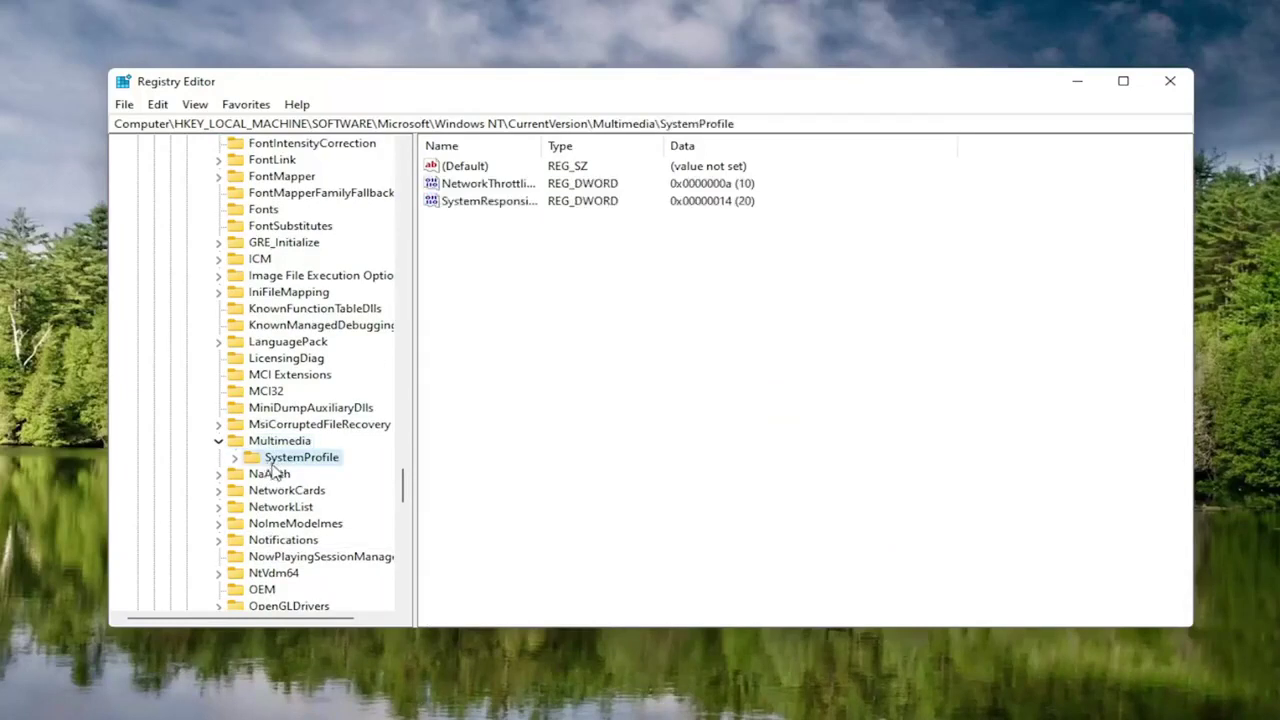
left_click_drag(544, 145, 667, 147)
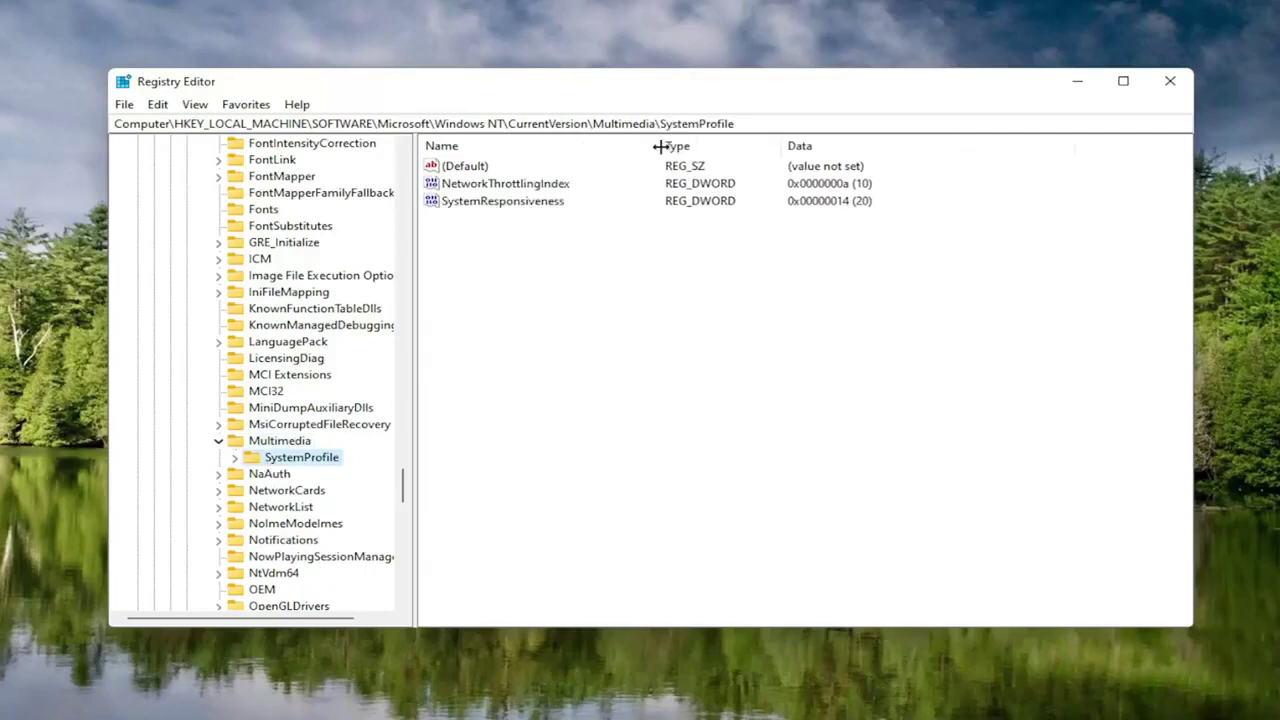
Set the NetworkThrottlingIndex DWORD in SystemProfile to hexadecimal FFFFFFFF
double_click(513, 184)
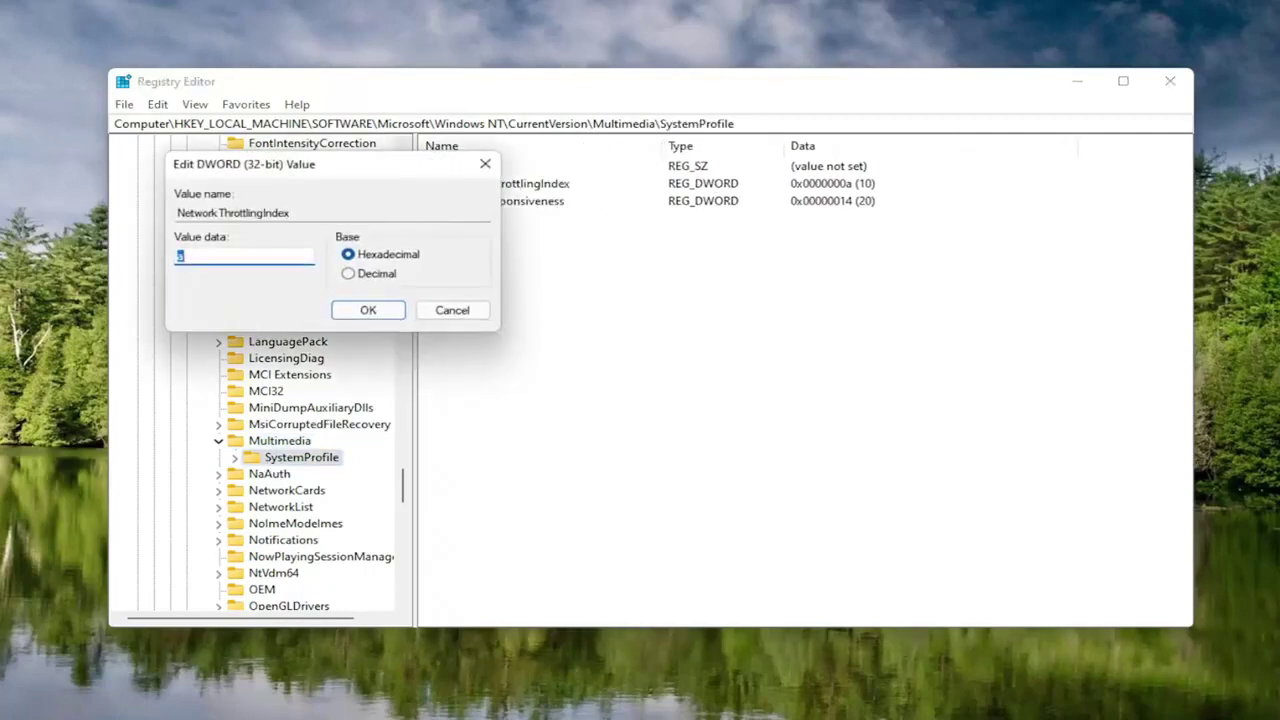
left_click(185, 258)
left_click_drag(276, 170, 651, 214)
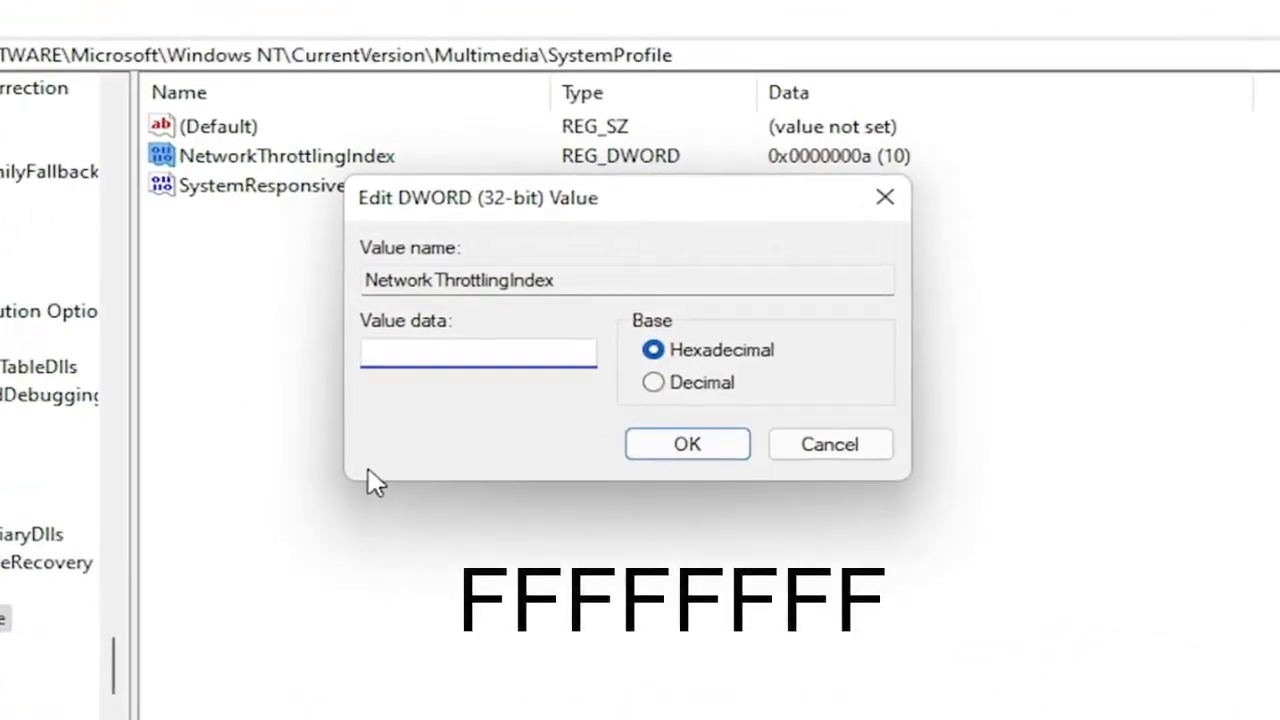
type("FFFFFFFF")
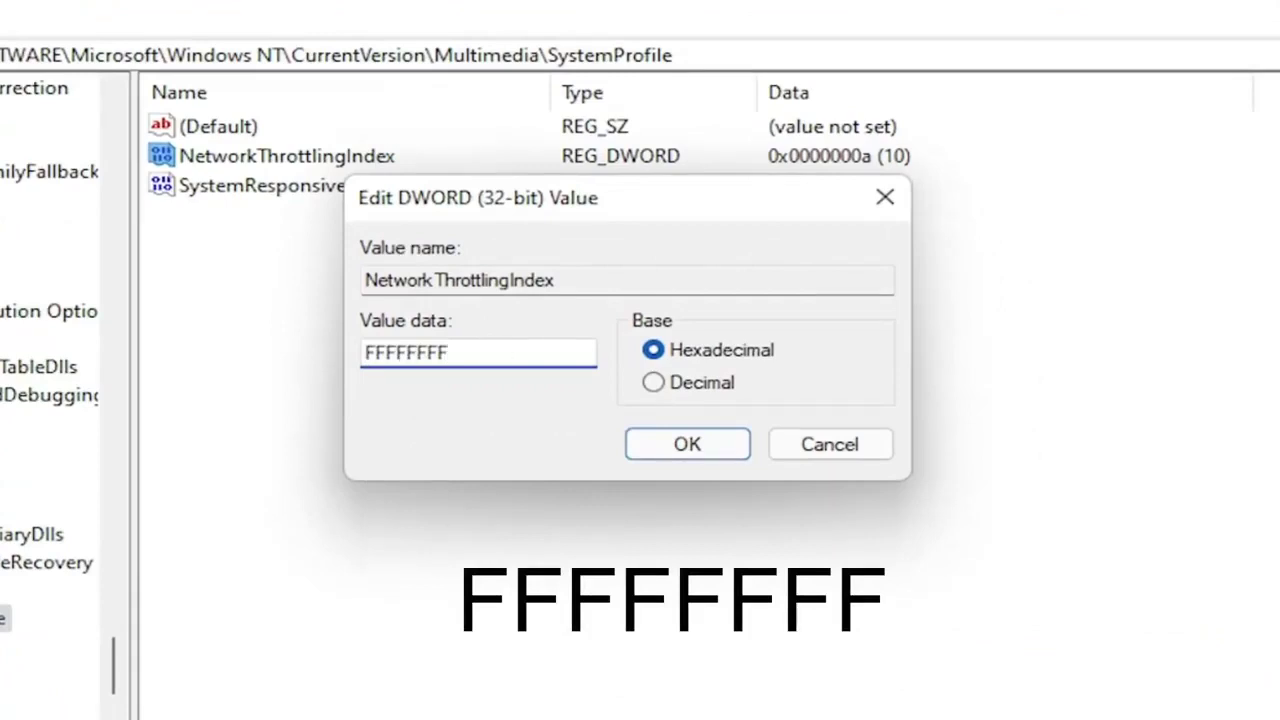
key("shift+Left")
key("shift+Left")
key("shift+Left")
key("shift+Left")
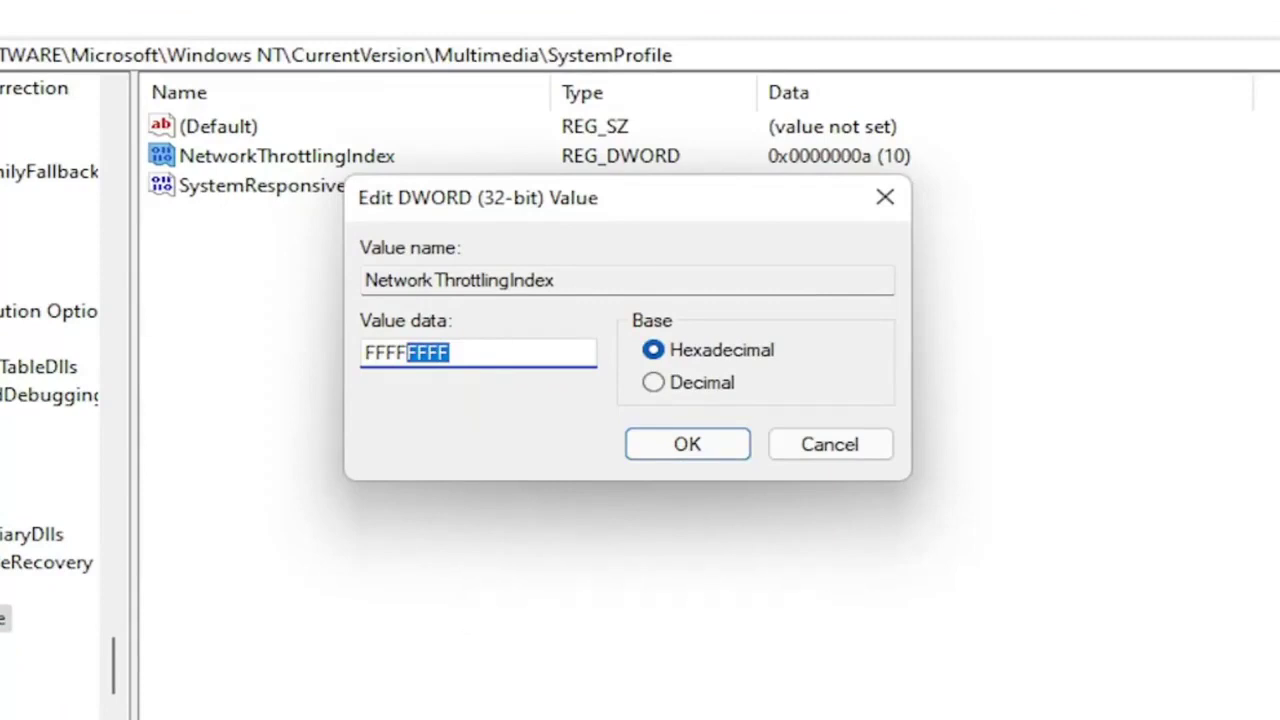
type("FFFF")
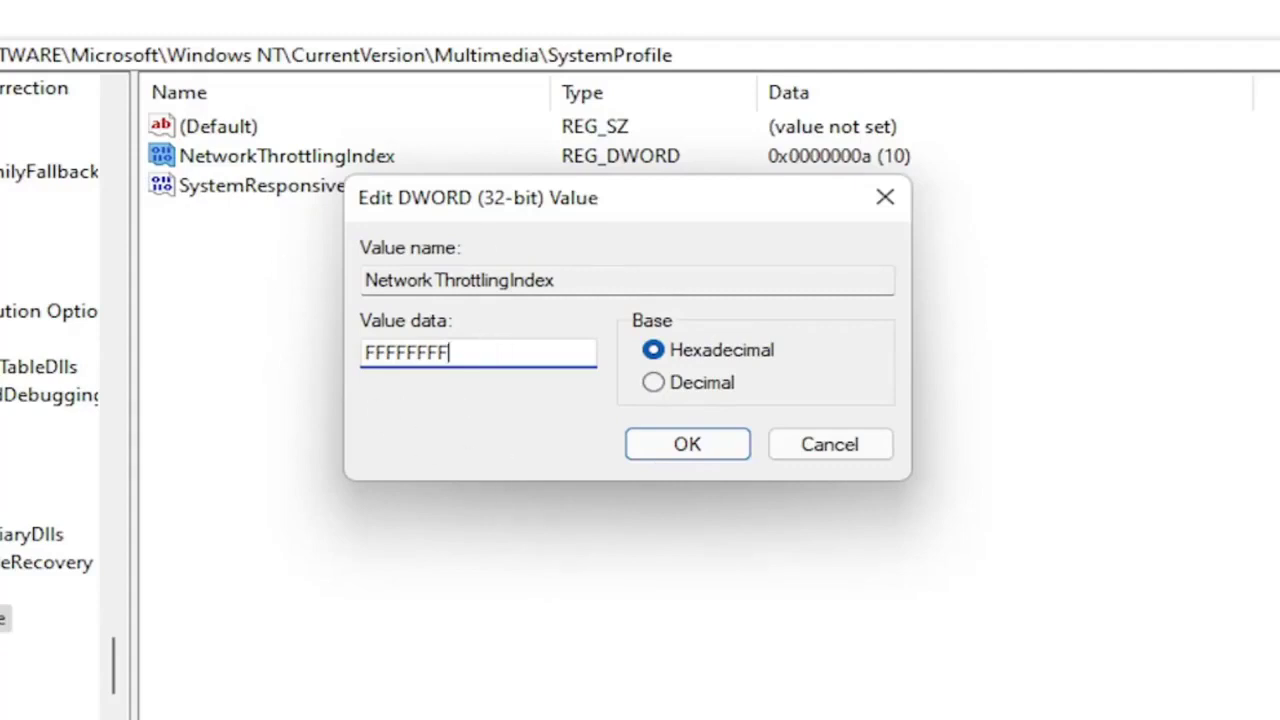
left_click(690, 450)
Return to the start of the registry tree and collapse the Microsoft, SOFTWARE and HKEY_LOCAL_MACHINE branches
key("BackSpace")
left_click_drag(114, 674, 168, 130)
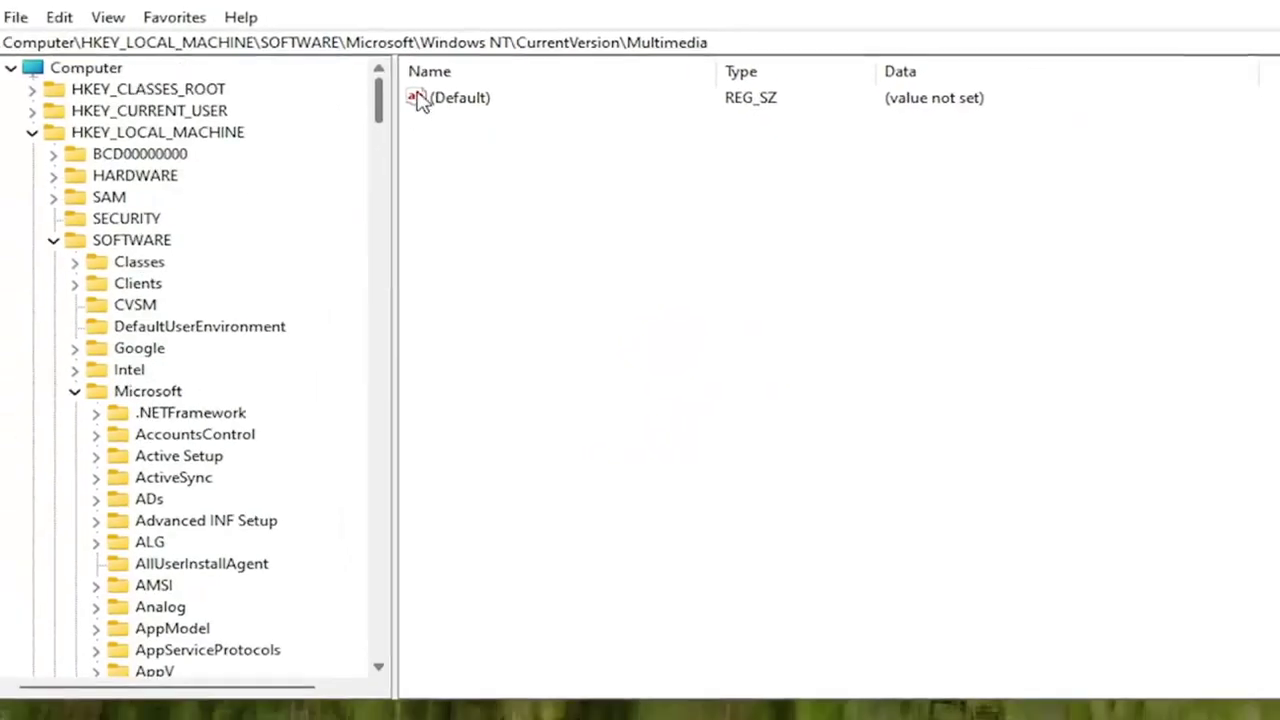
left_click(100, 381)
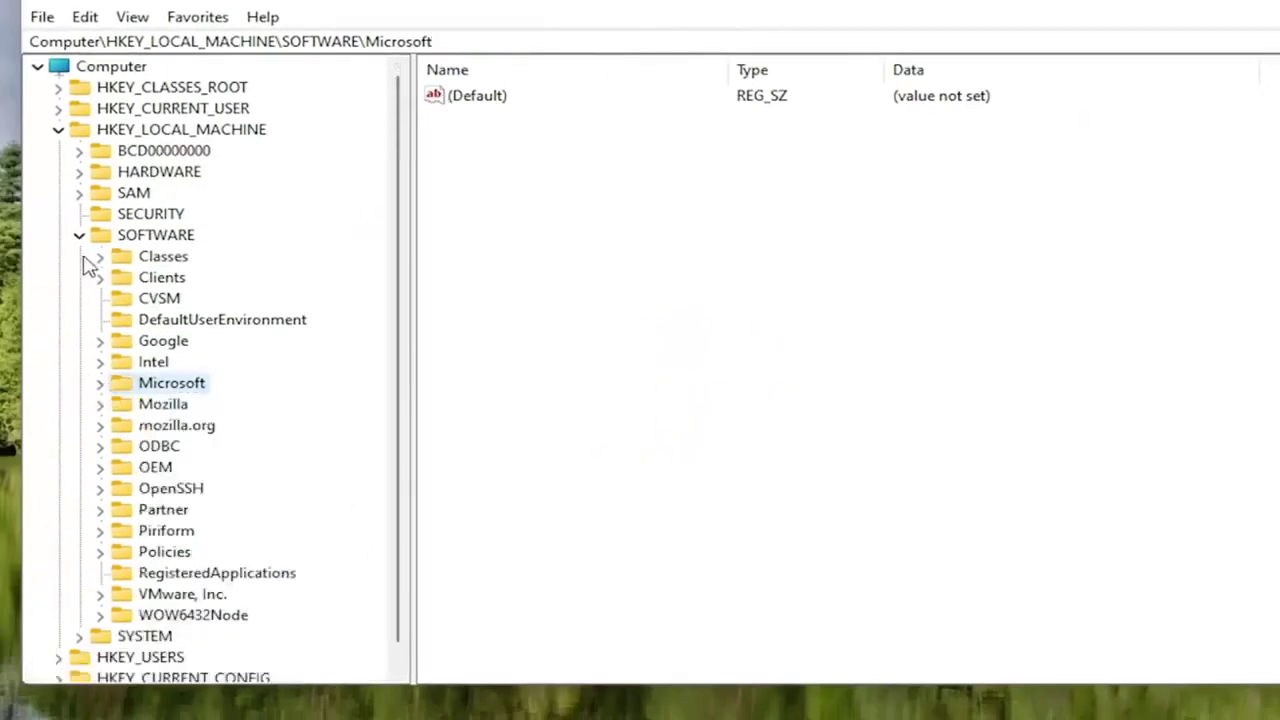
left_click(80, 236)
left_click(58, 130)
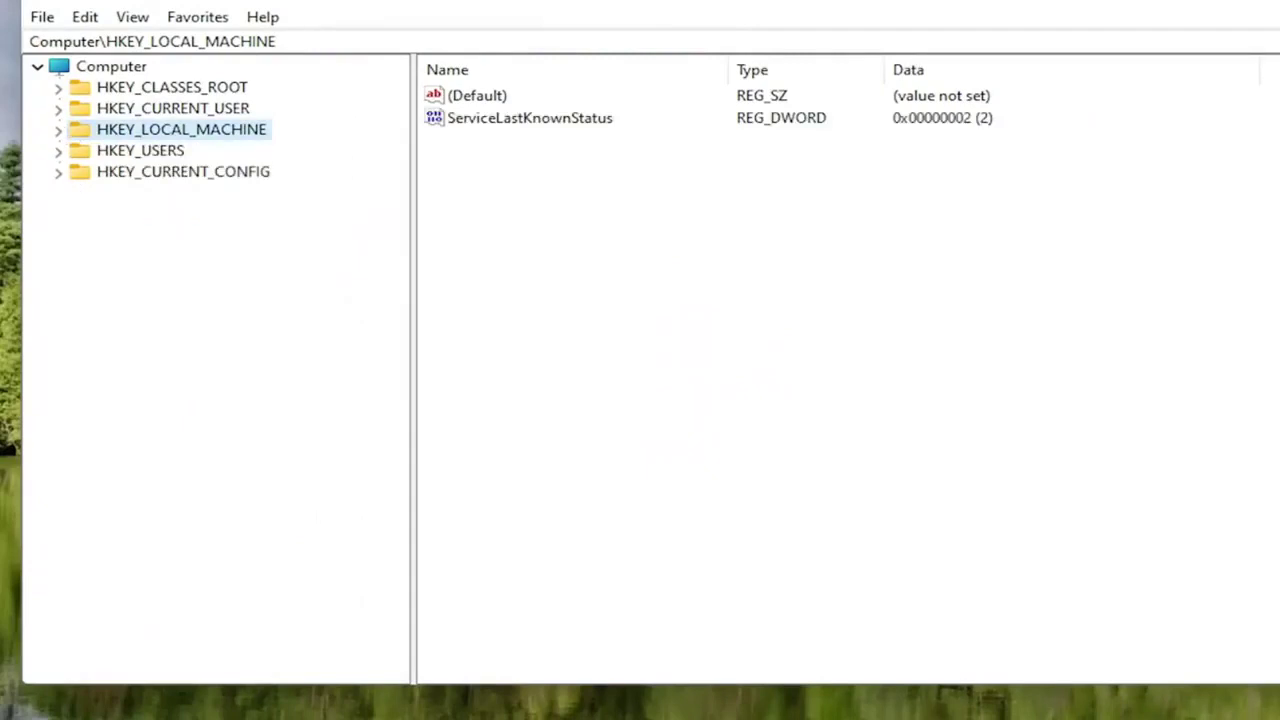
Expand the registry tree to HKEY_LOCAL_MACHINE\SYSTEM\CurrentControlSet\Services
double_click(222, 136)
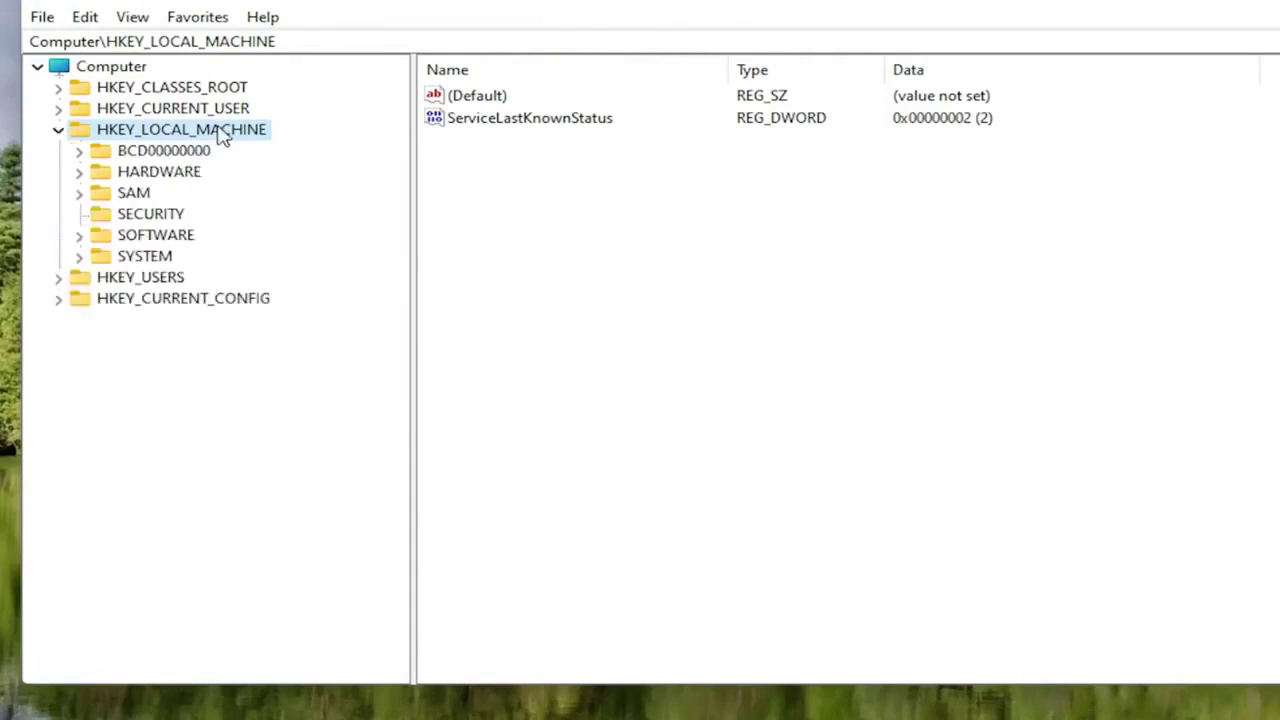
double_click(148, 254)
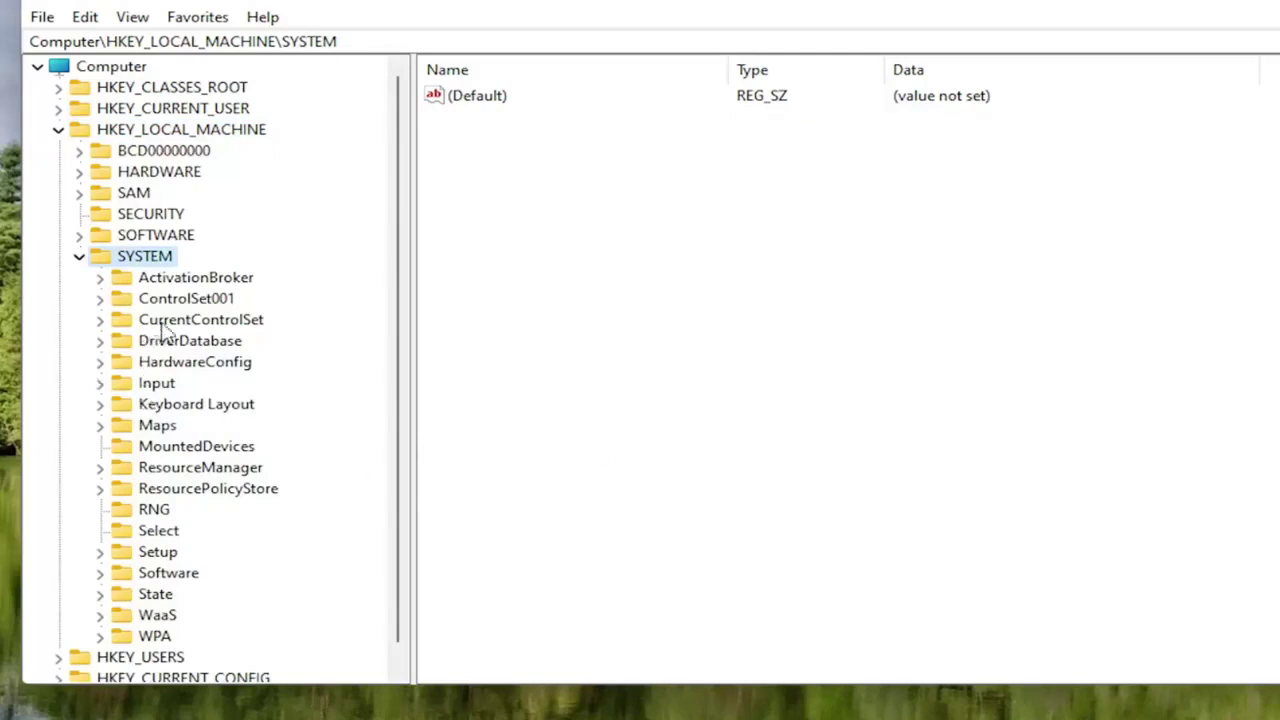
double_click(213, 328)
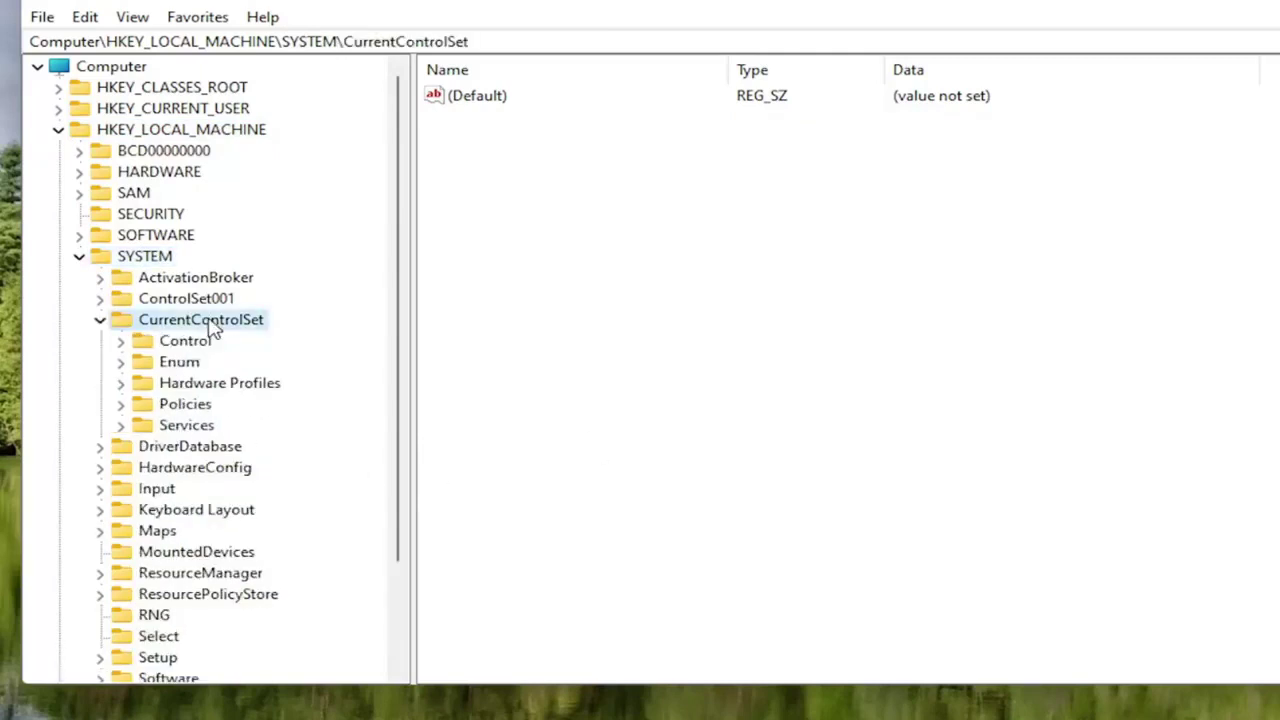
double_click(168, 428)
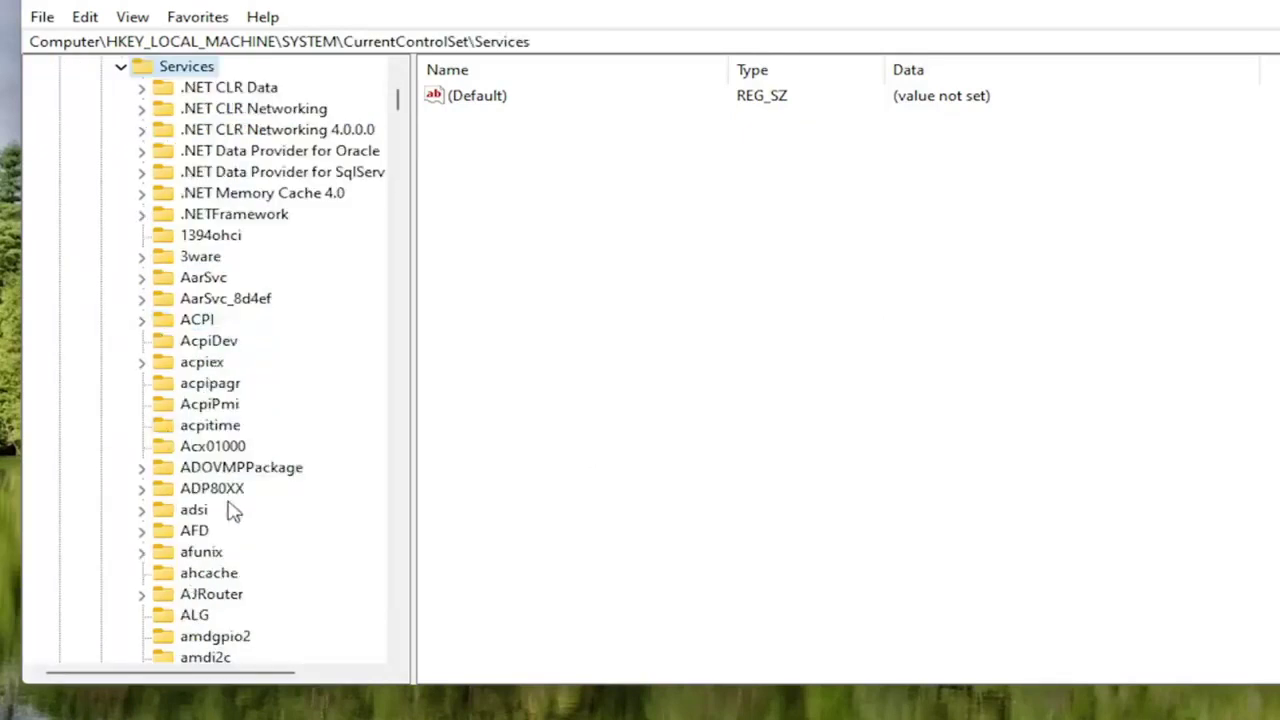
Find the Tcpip key under Services and expand it
scroll(232, 507, "down", 8)
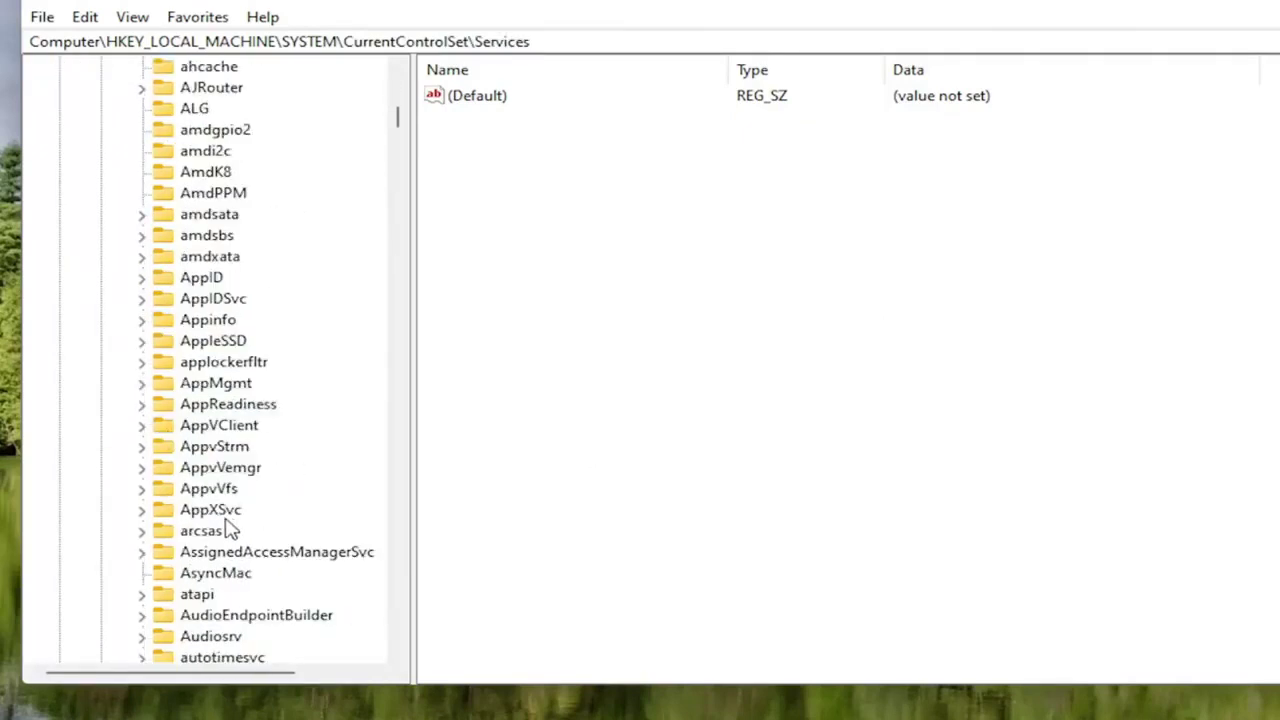
scroll(230, 527, "down", 12)
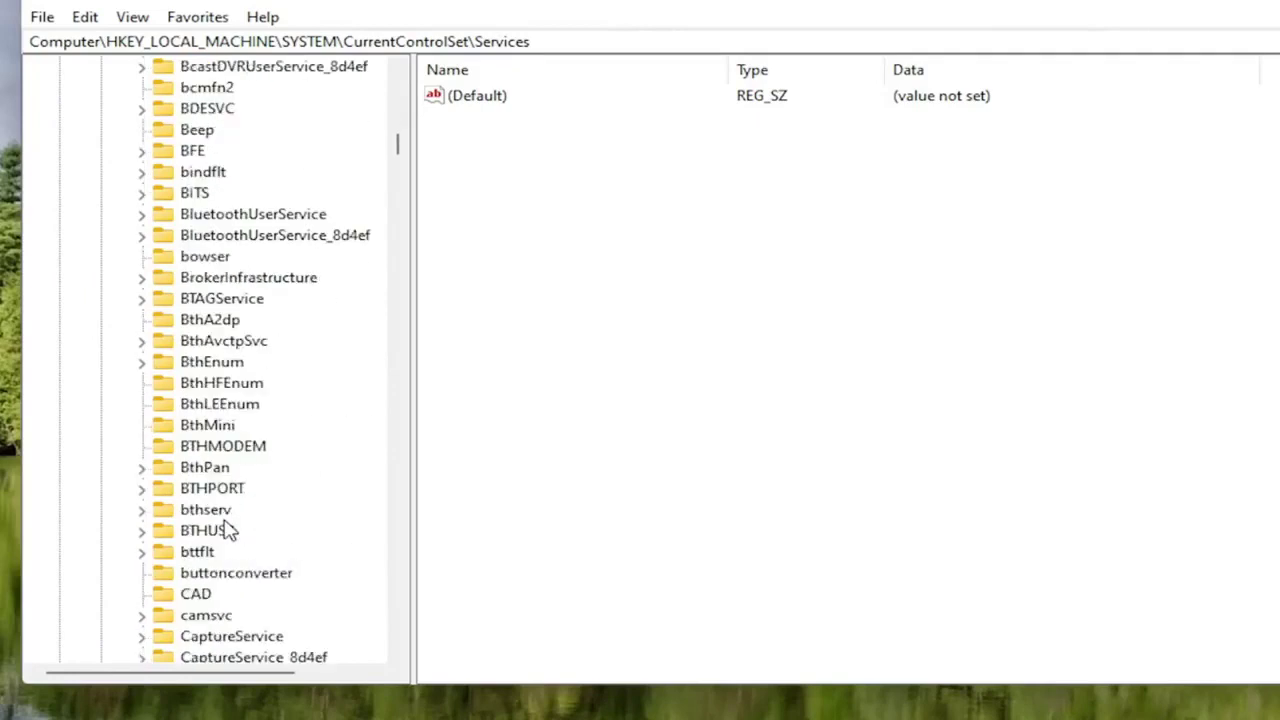
scroll(224, 530, "down", 17)
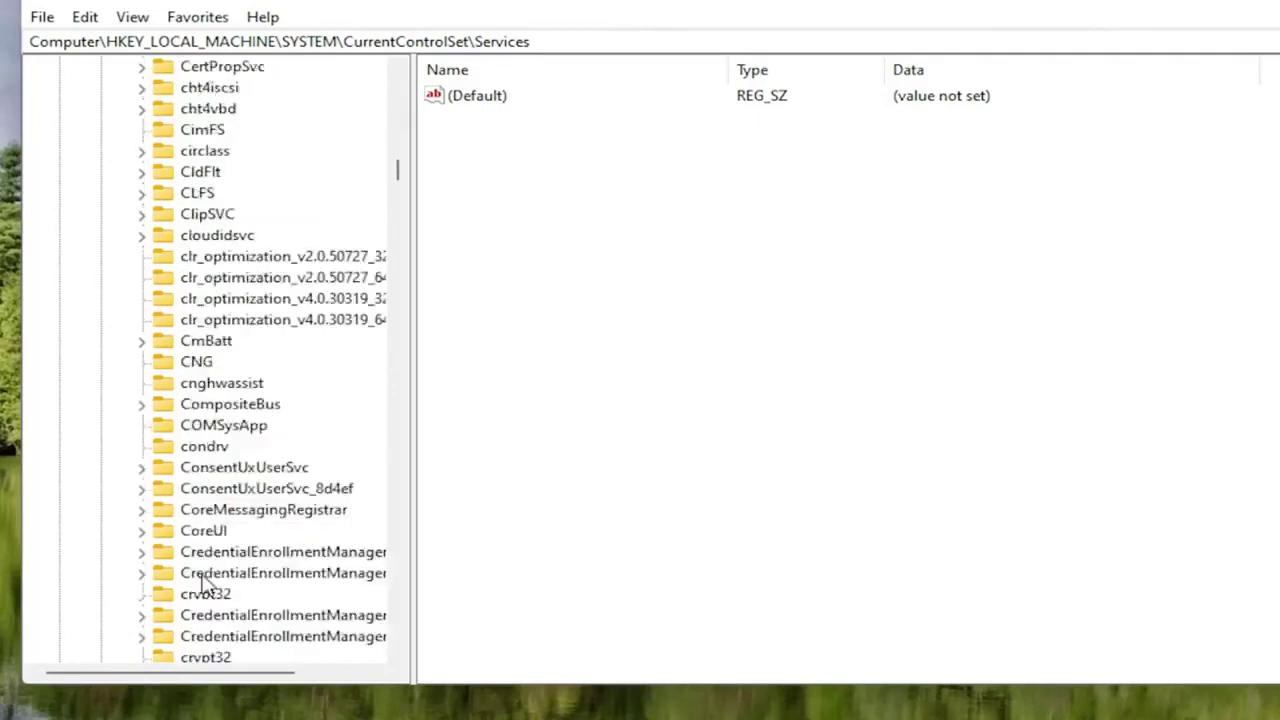
left_click(220, 476)
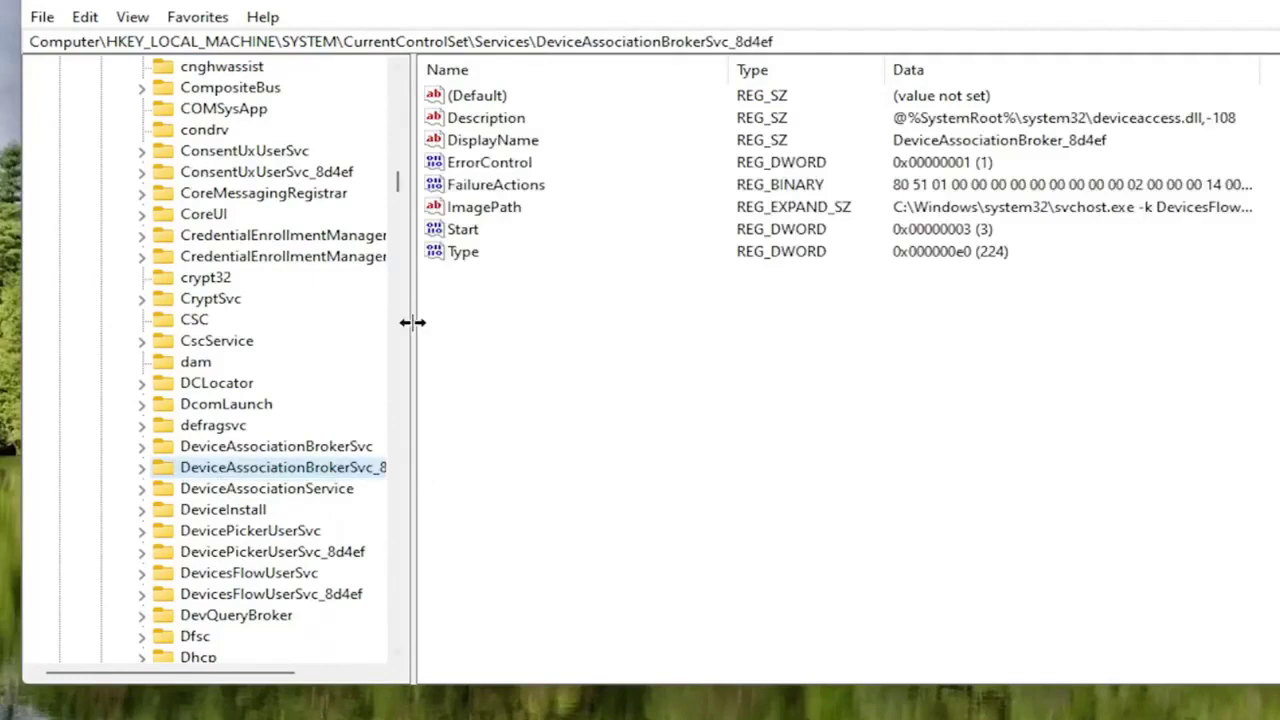
key("t")
key("c")
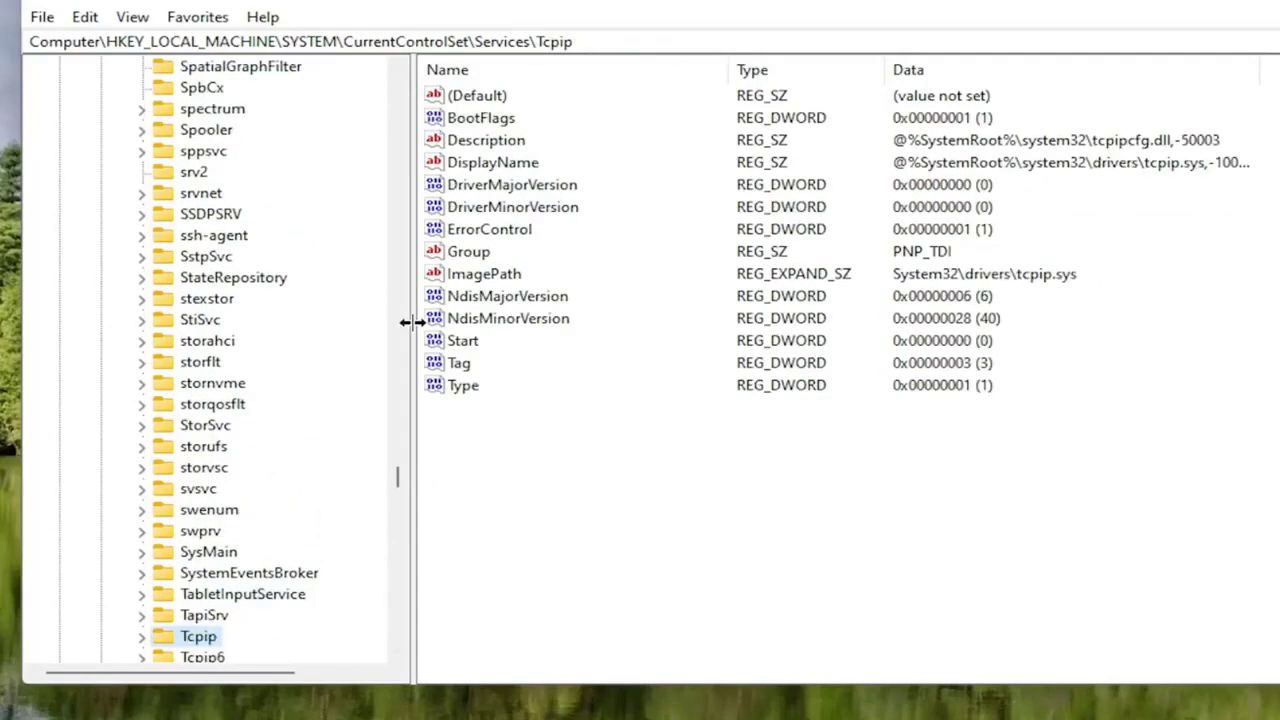
scroll(240, 560, "down", 2)
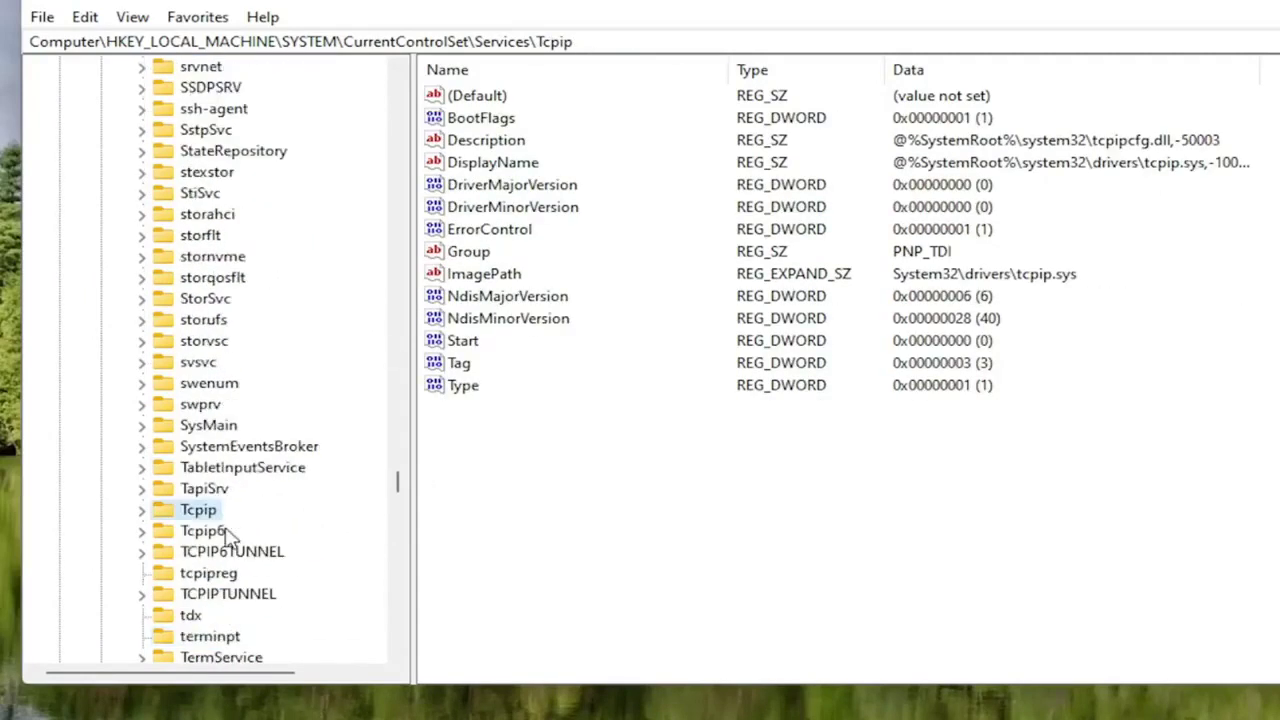
scroll(252, 530, "down", 2)
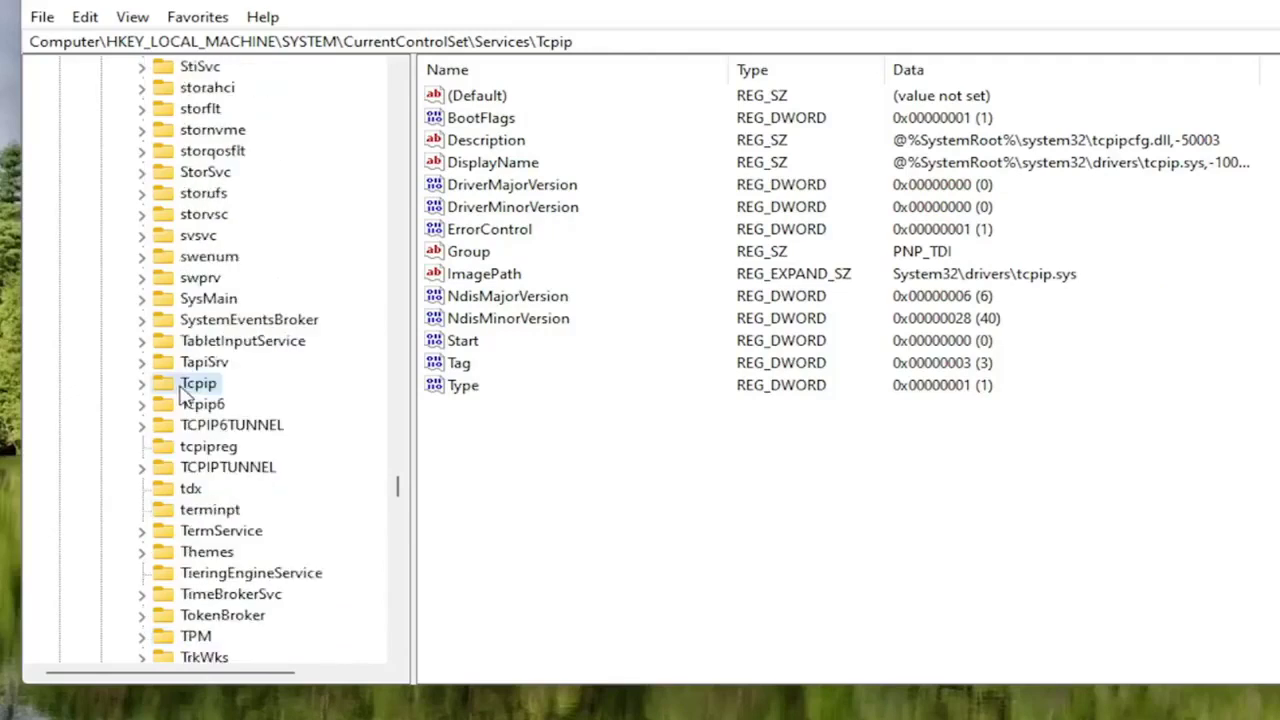
double_click(185, 388)
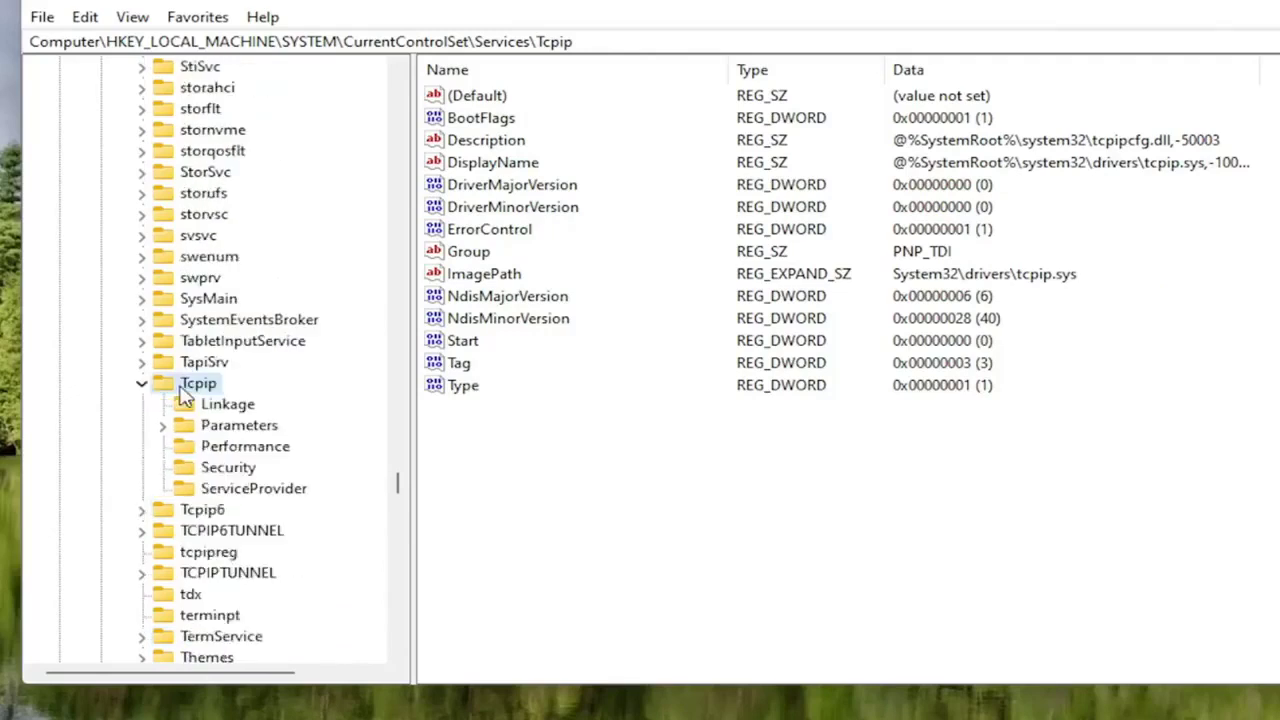
Expand Tcpip's Parameters\Interfaces key and widen the key tree to show more of the interface names
double_click(208, 426)
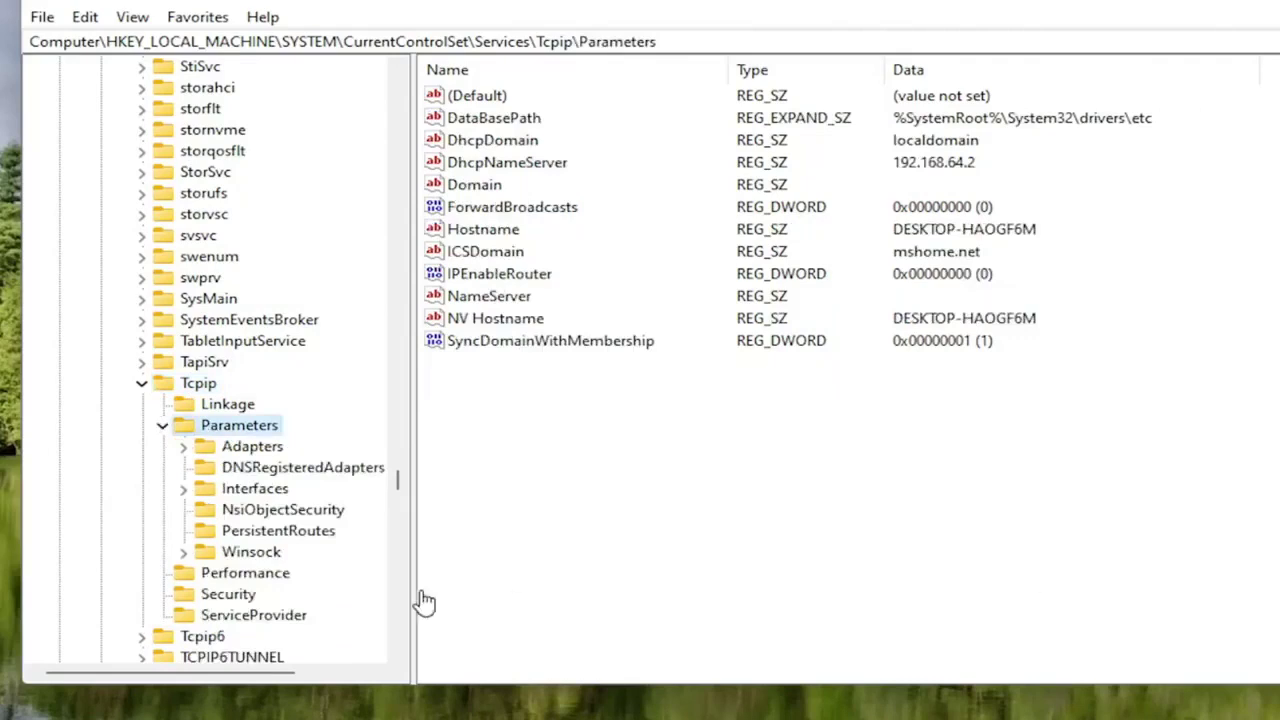
left_click(226, 490)
double_click(227, 492)
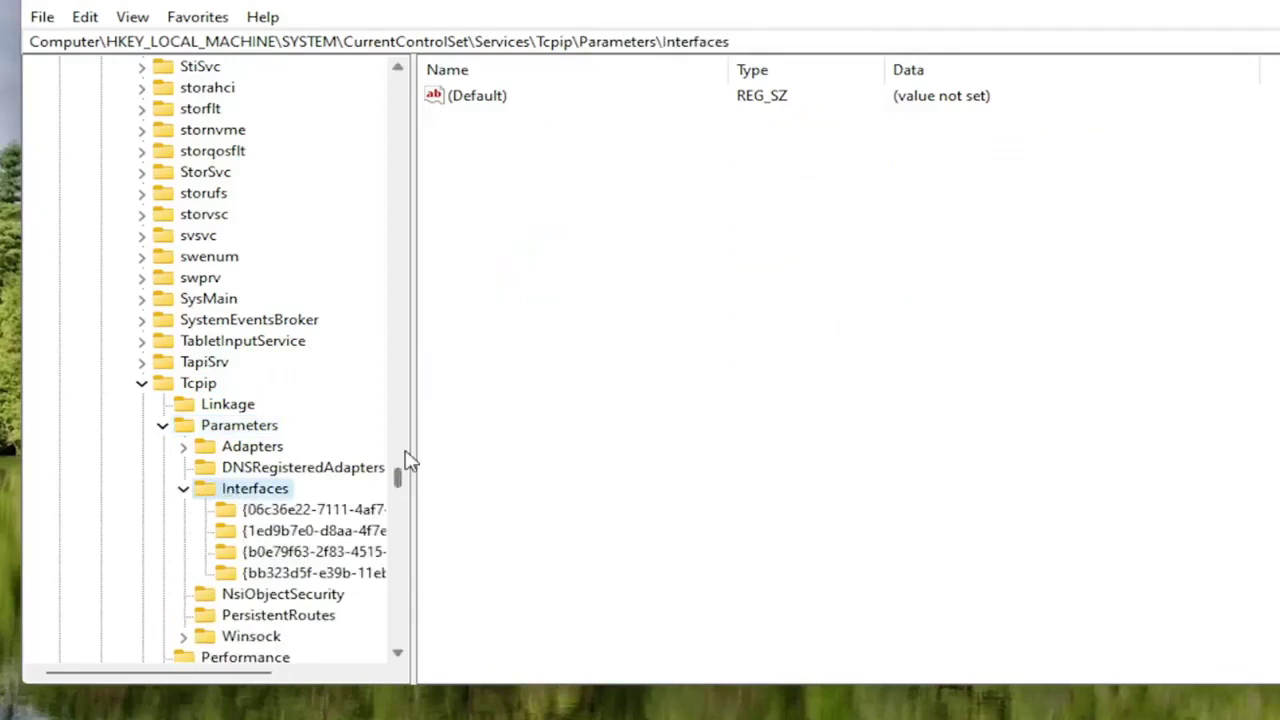
left_click_drag(413, 468, 482, 470)
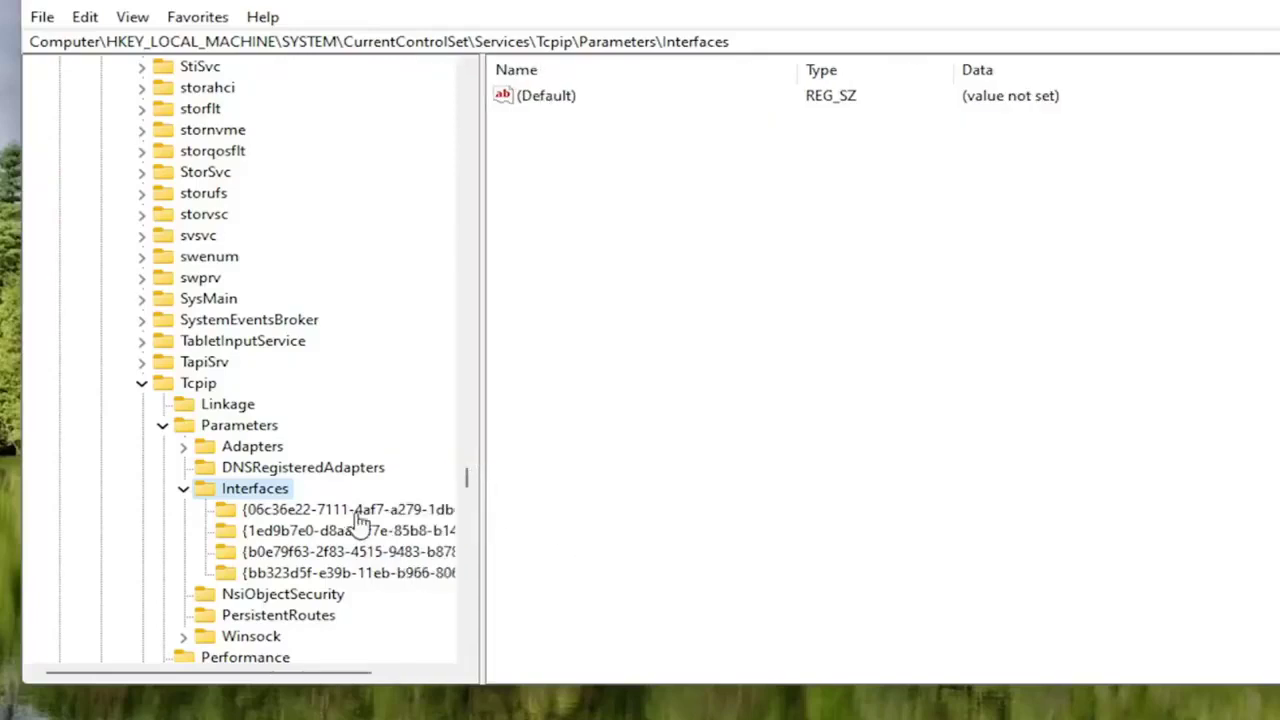
Compare the subkeys under Interfaces and select the one beginning {b0e79f63-2f83-4515, which holds the DHCP address values
left_click(340, 512)
left_click(331, 531)
left_click(314, 554)
left_click(308, 572)
left_click(305, 551)
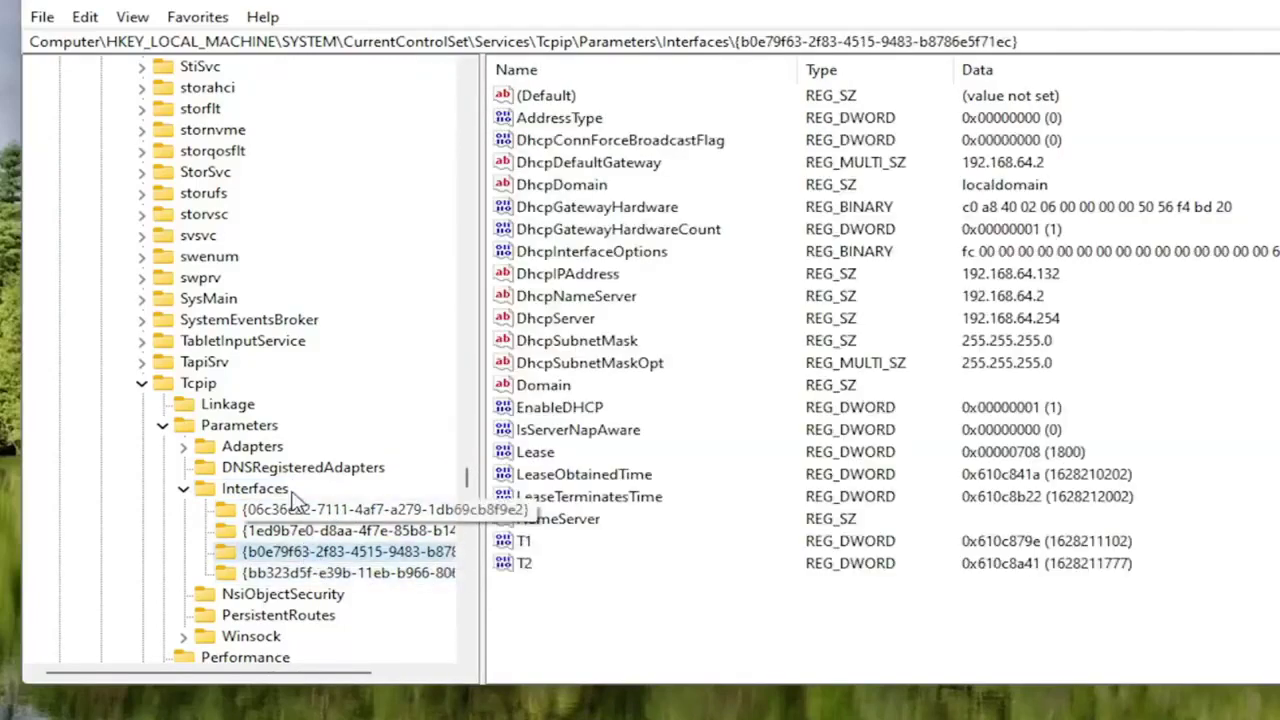
left_click(252, 576)
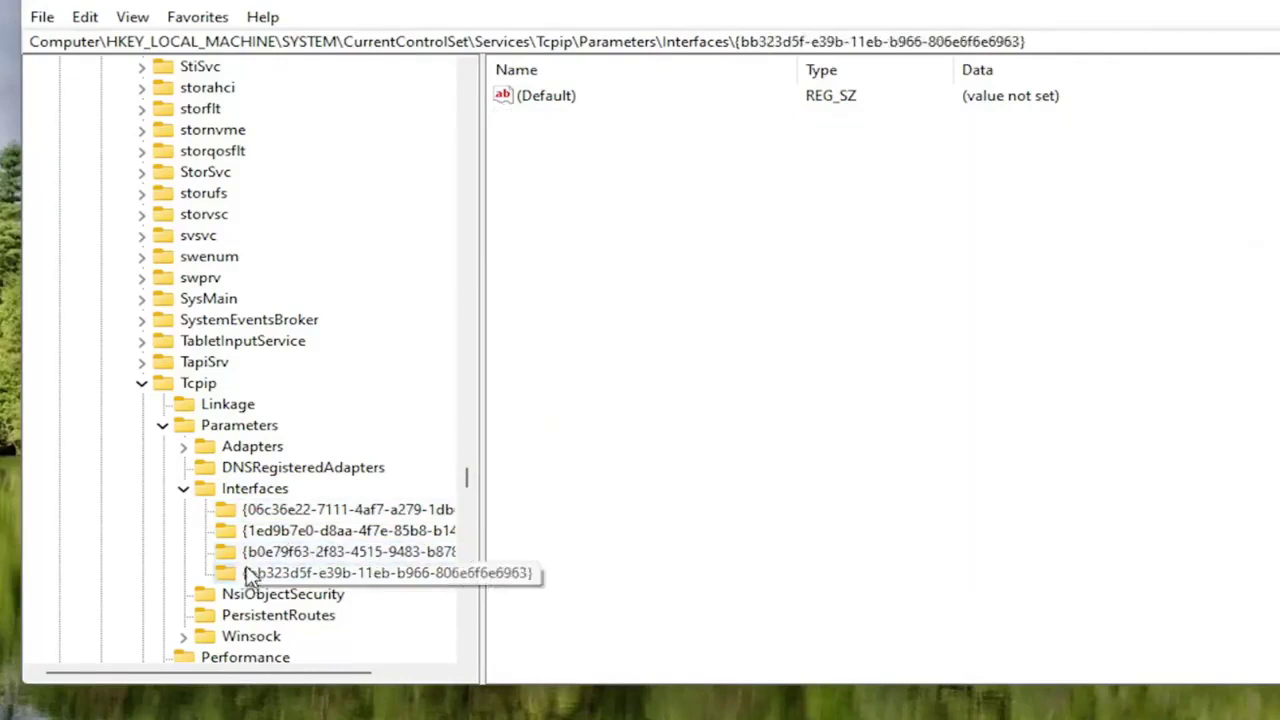
left_click(275, 530)
left_click(277, 509)
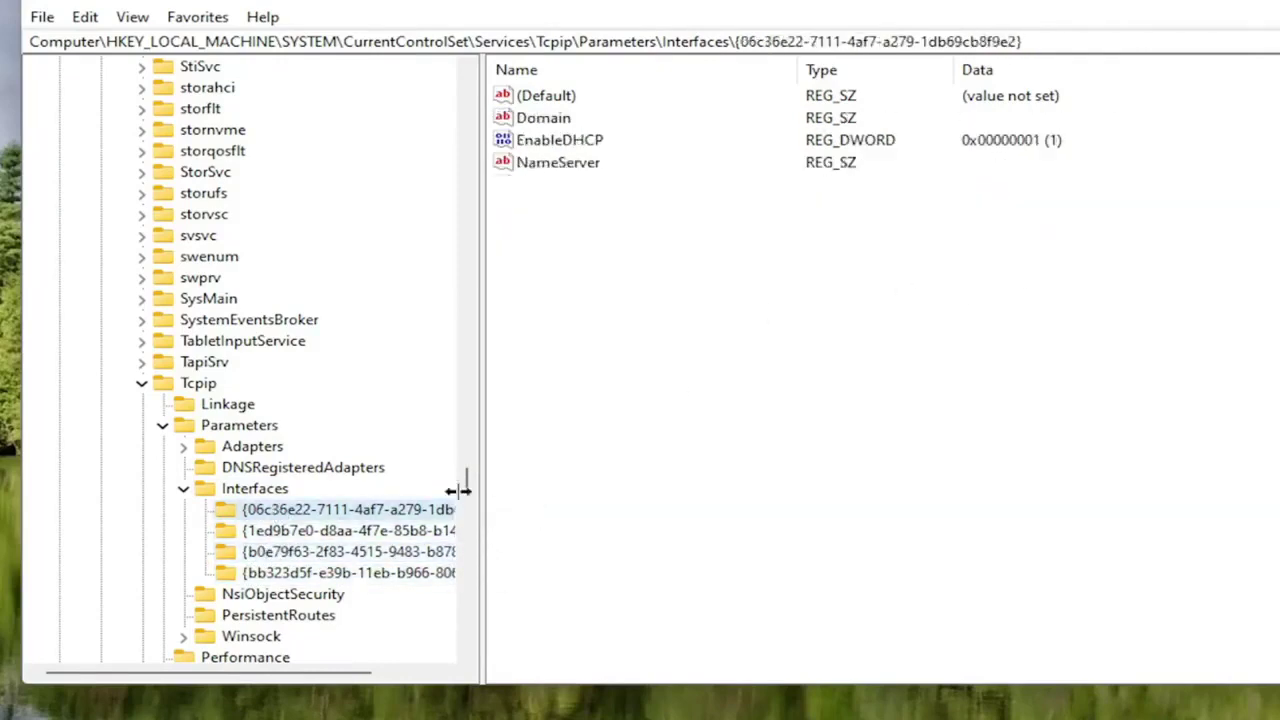
left_click(280, 530)
left_click(285, 551)
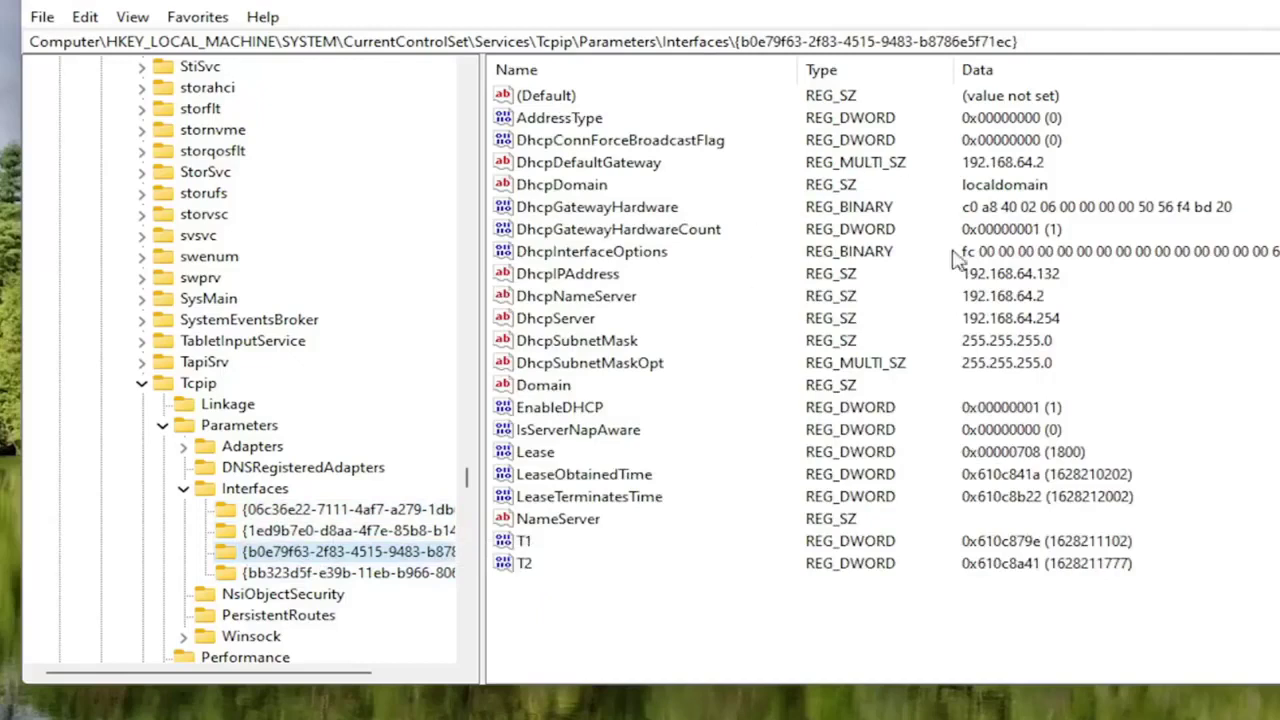
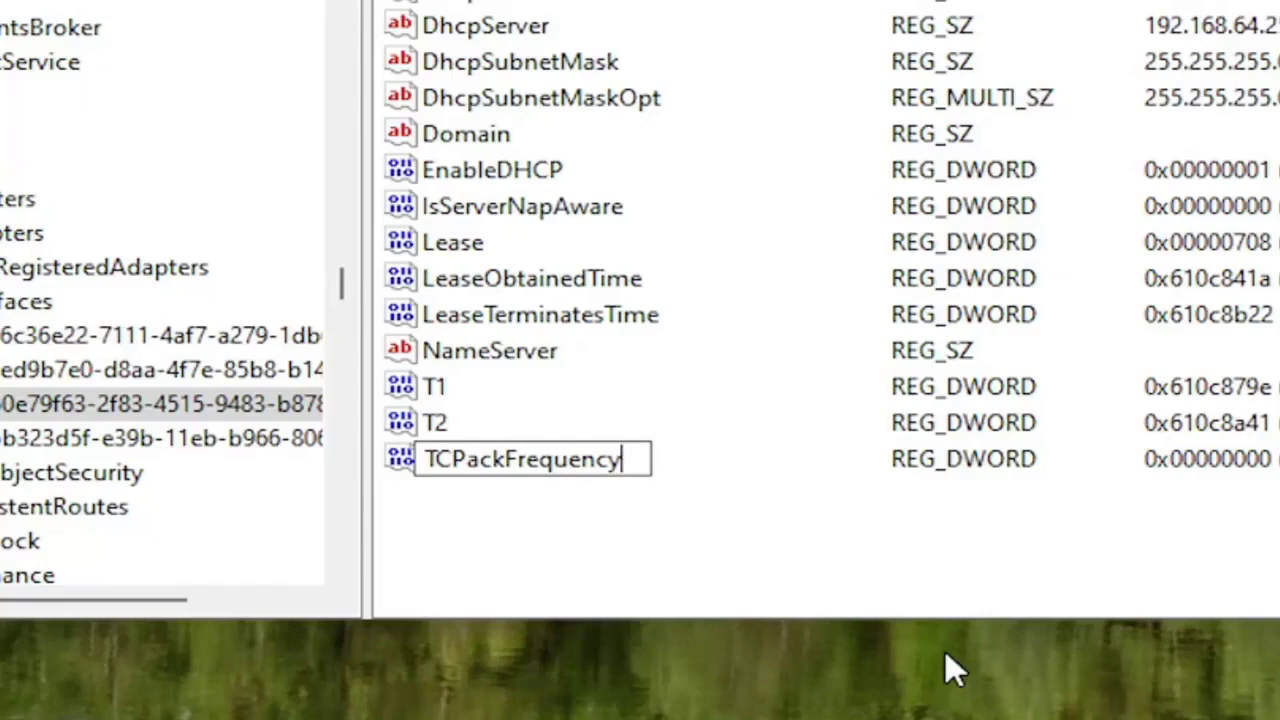
Finish naming the new DWORD TCPackFrequency and add another DWORD (32-bit) value named TCPNoDelay to the same interface key
key("Return")
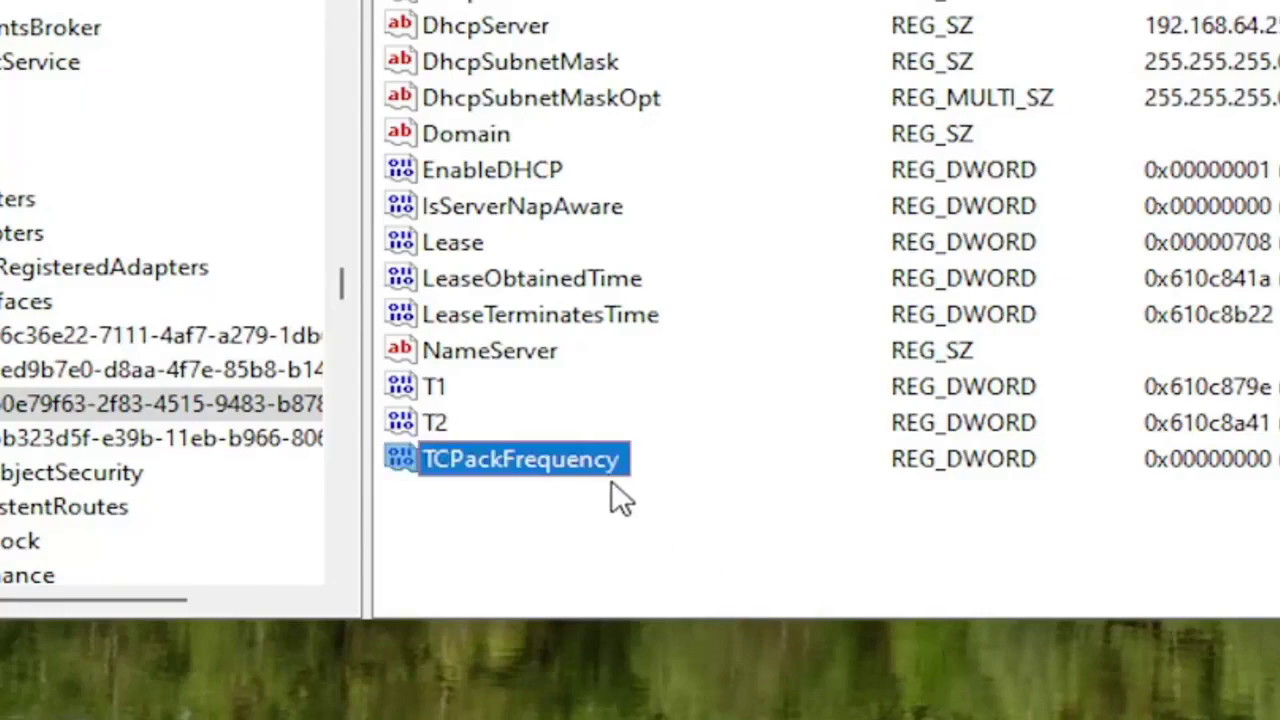
left_click(548, 538)
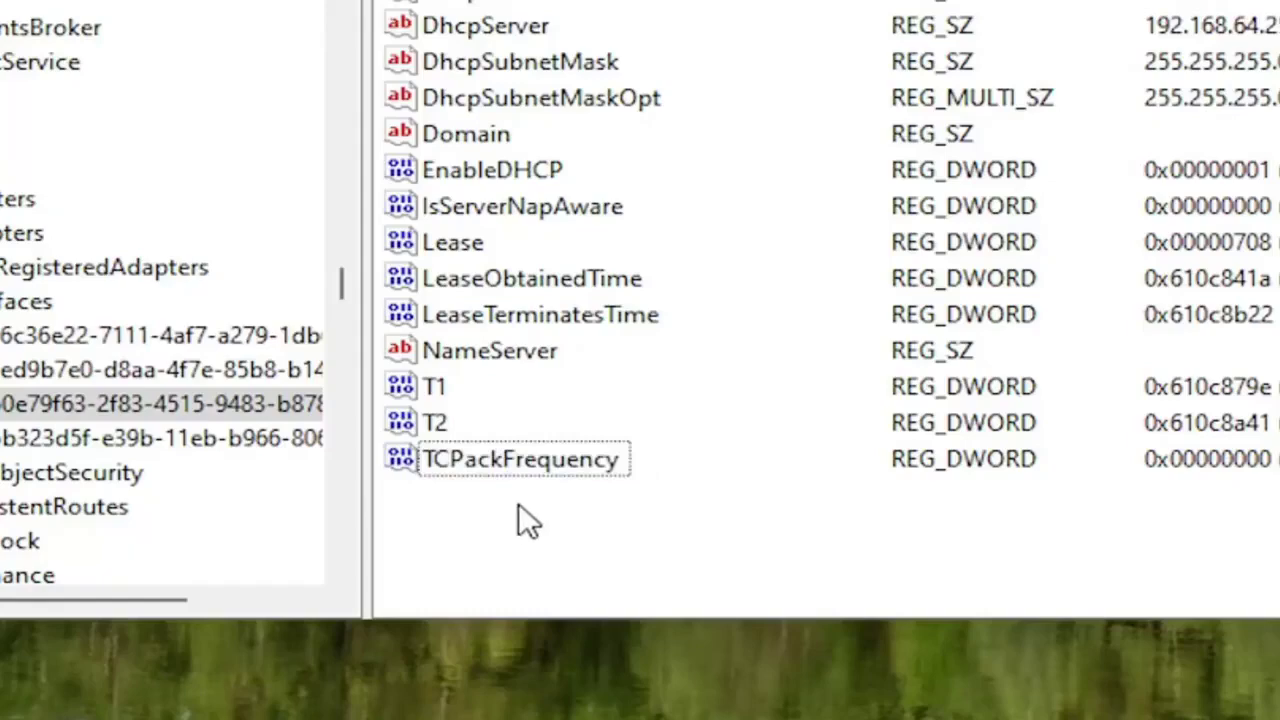
right_click(518, 505)
mouse_move(570, 532)
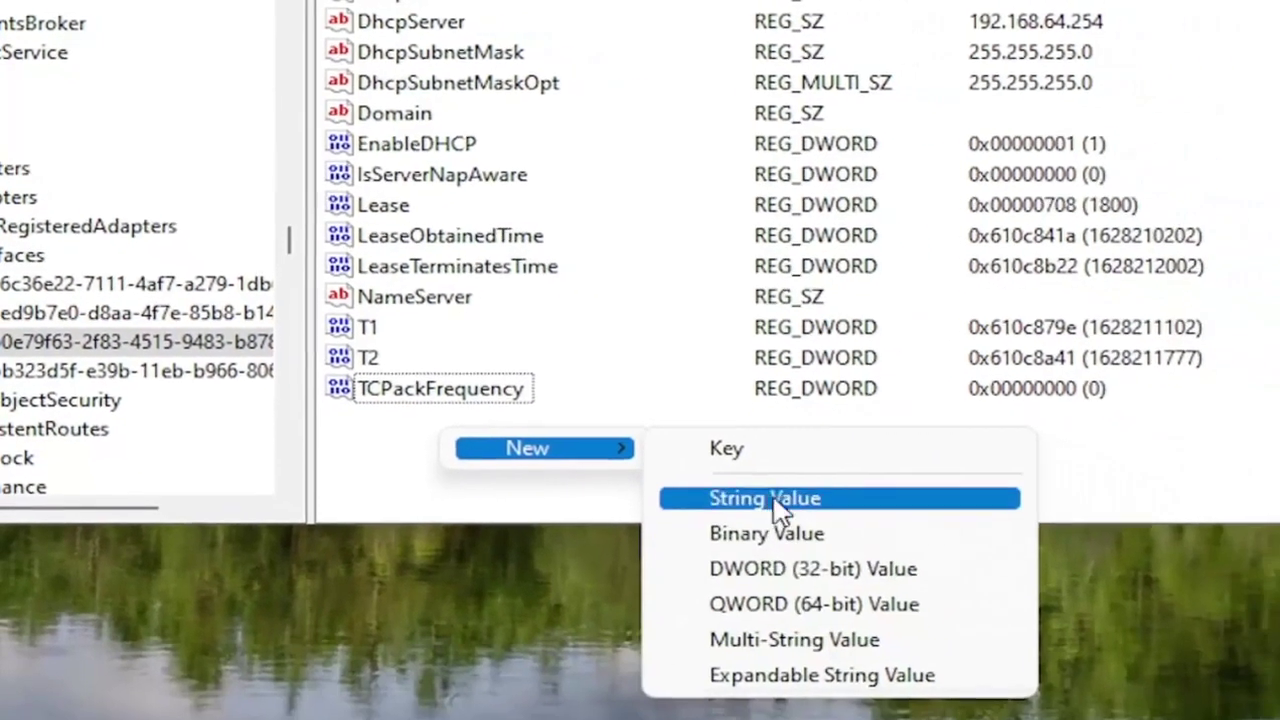
left_click(853, 621)
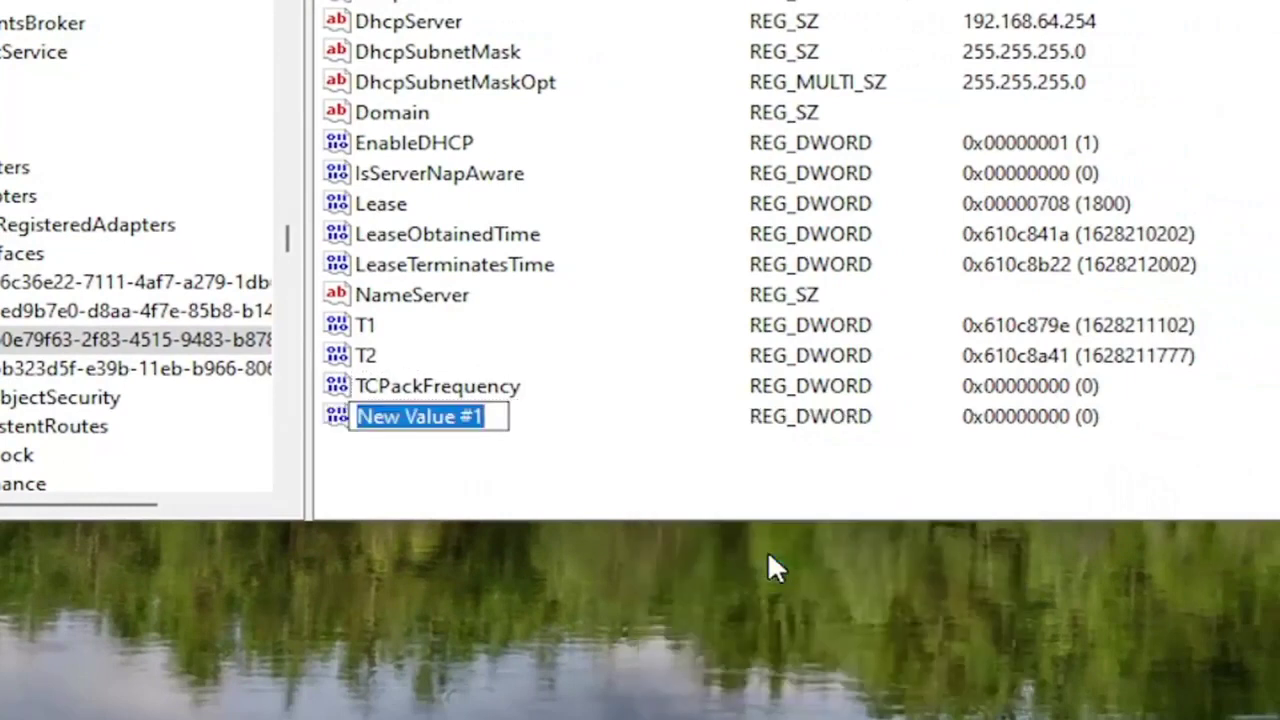
type("TCP")
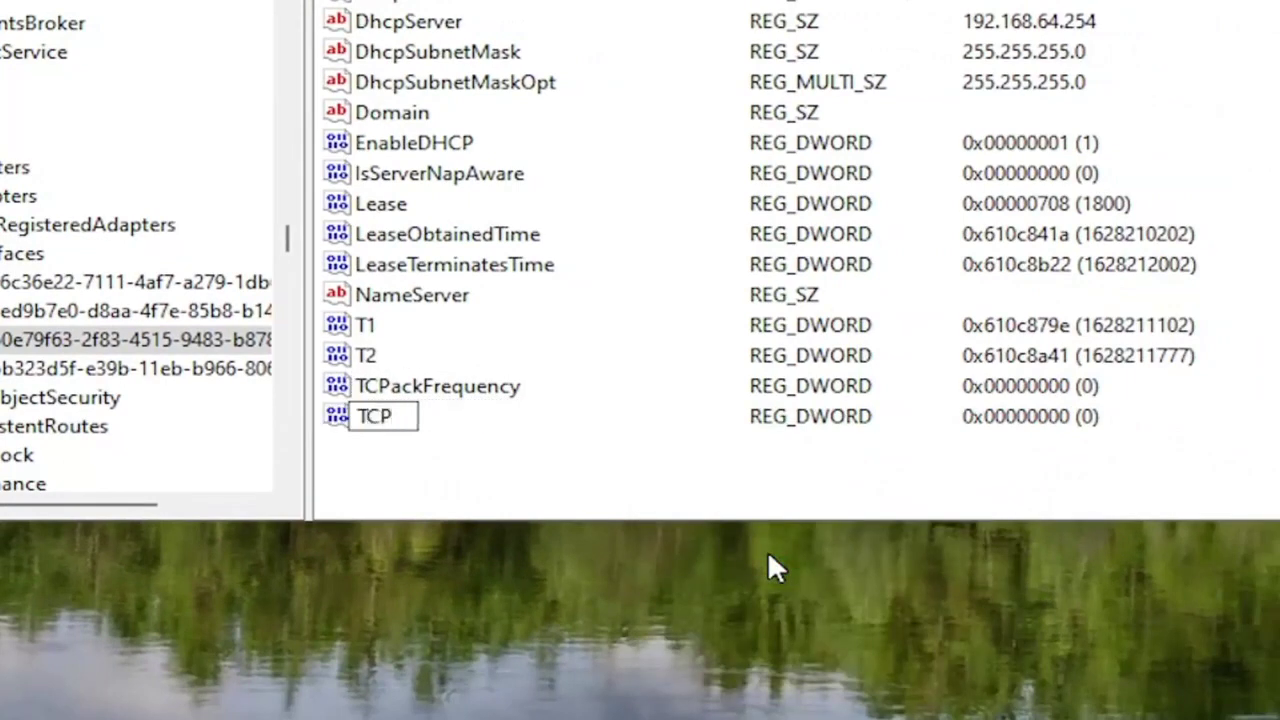
type("NoDelay")
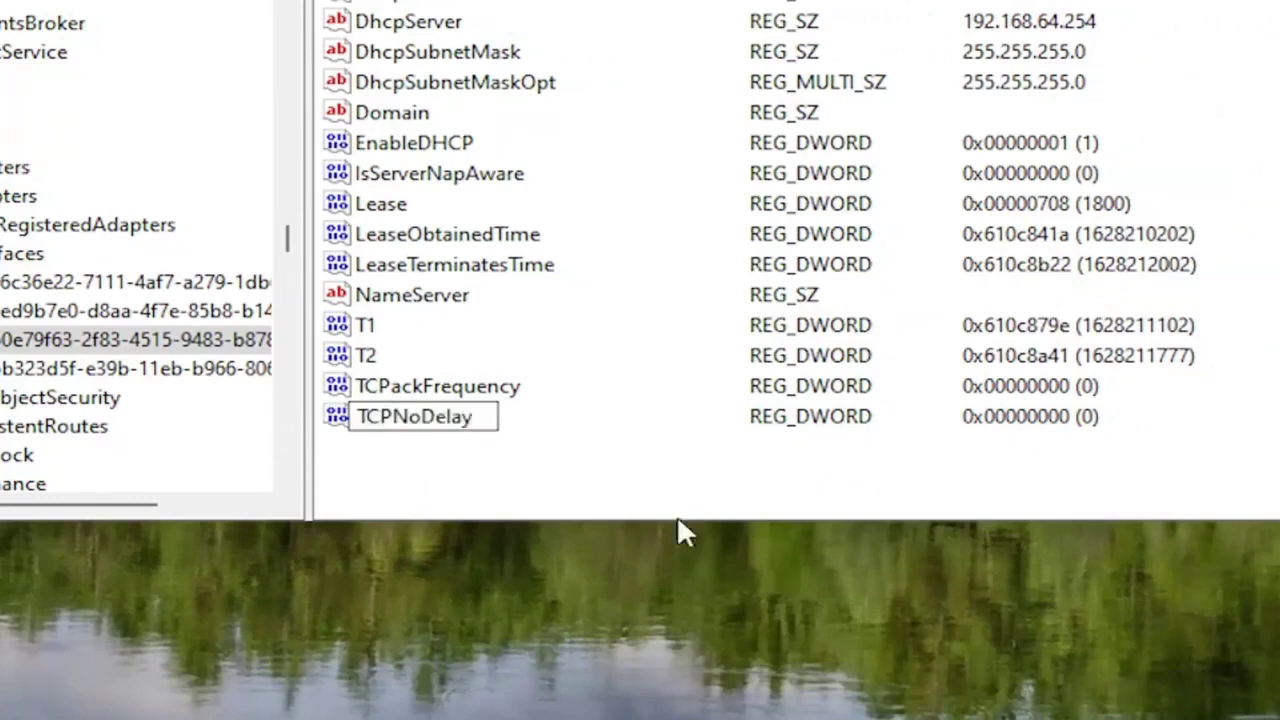
key("Return")
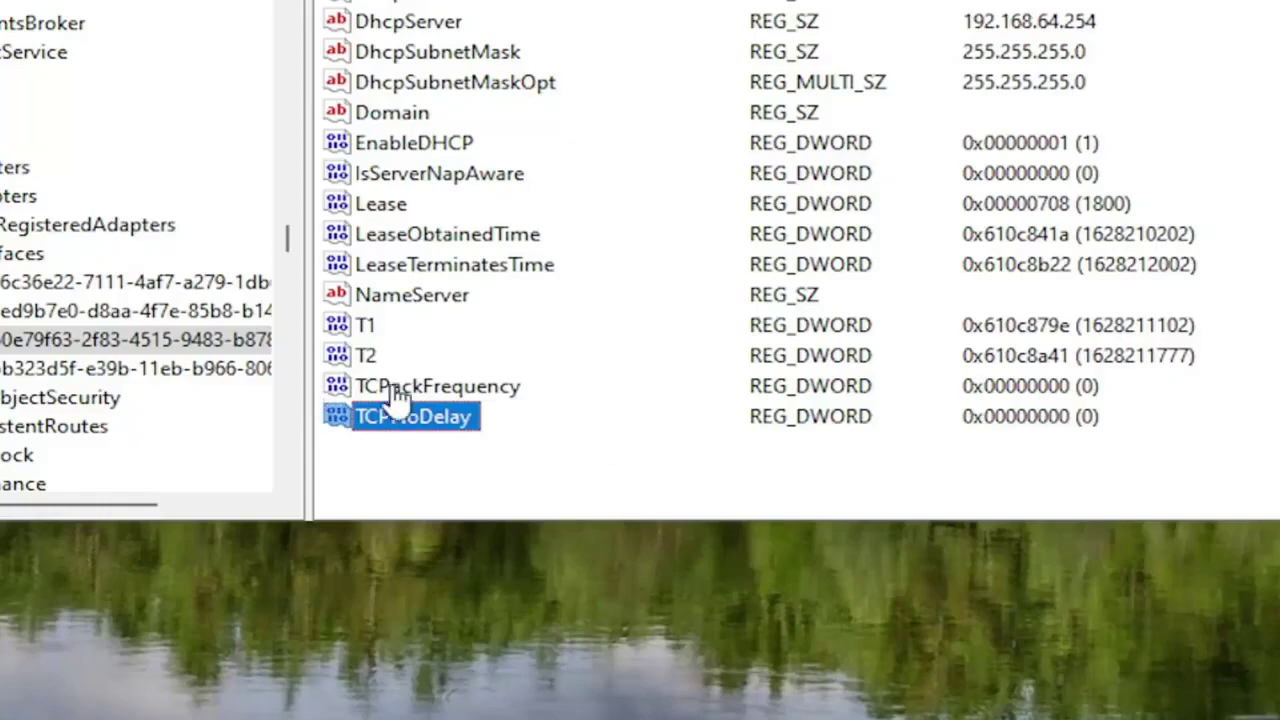
Set the TCPackFrequency value data to 1 with a hexadecimal base
double_click(468, 390)
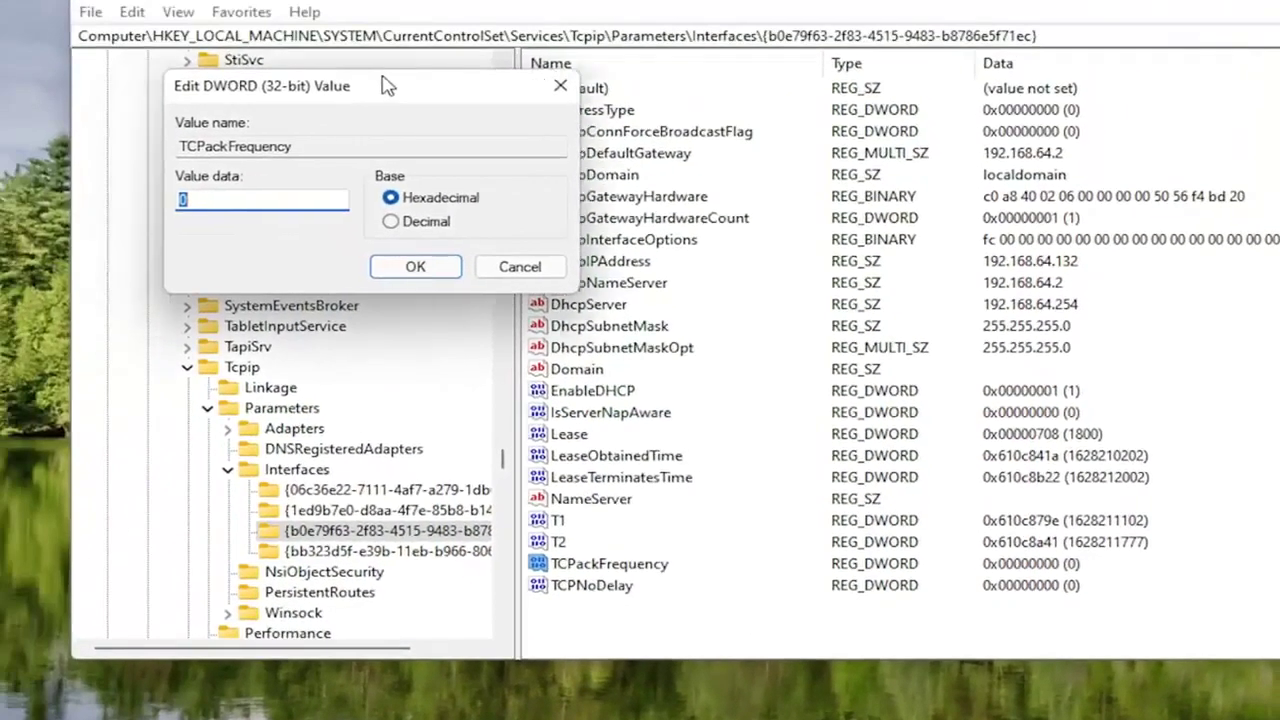
left_click_drag(380, 86, 731, 214)
key("BackSpace")
type("1")
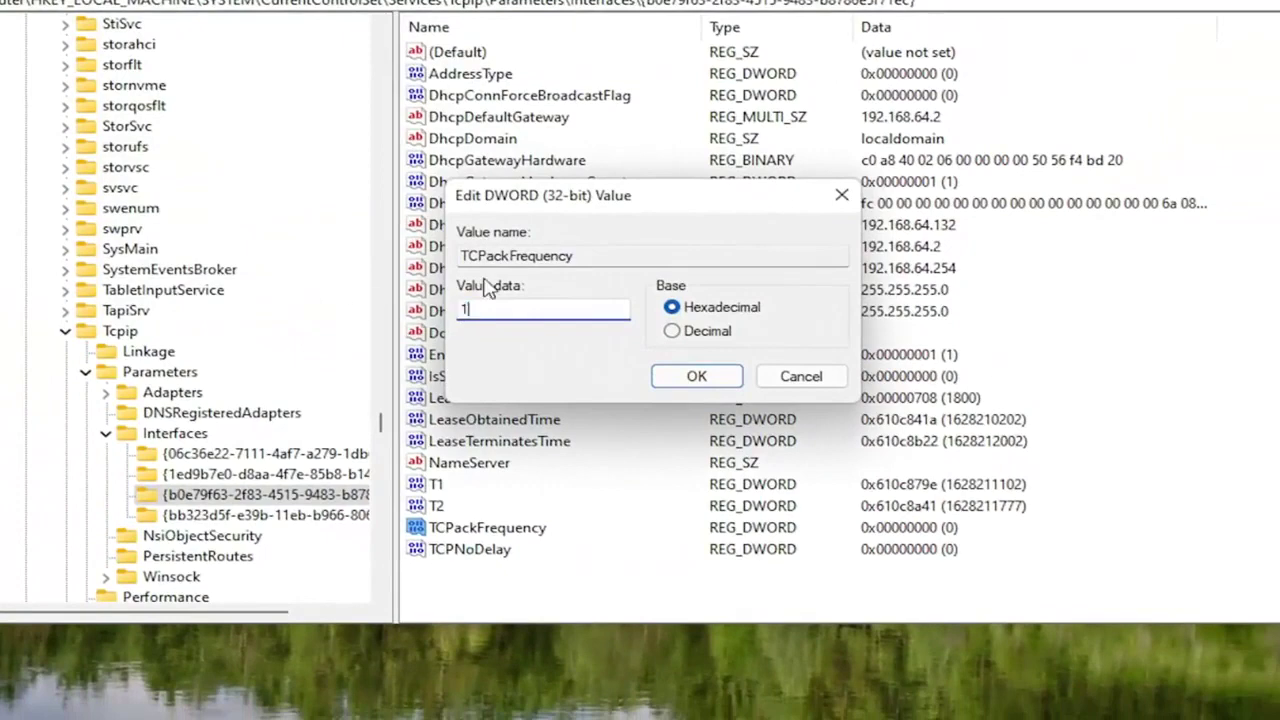
left_click(690, 376)
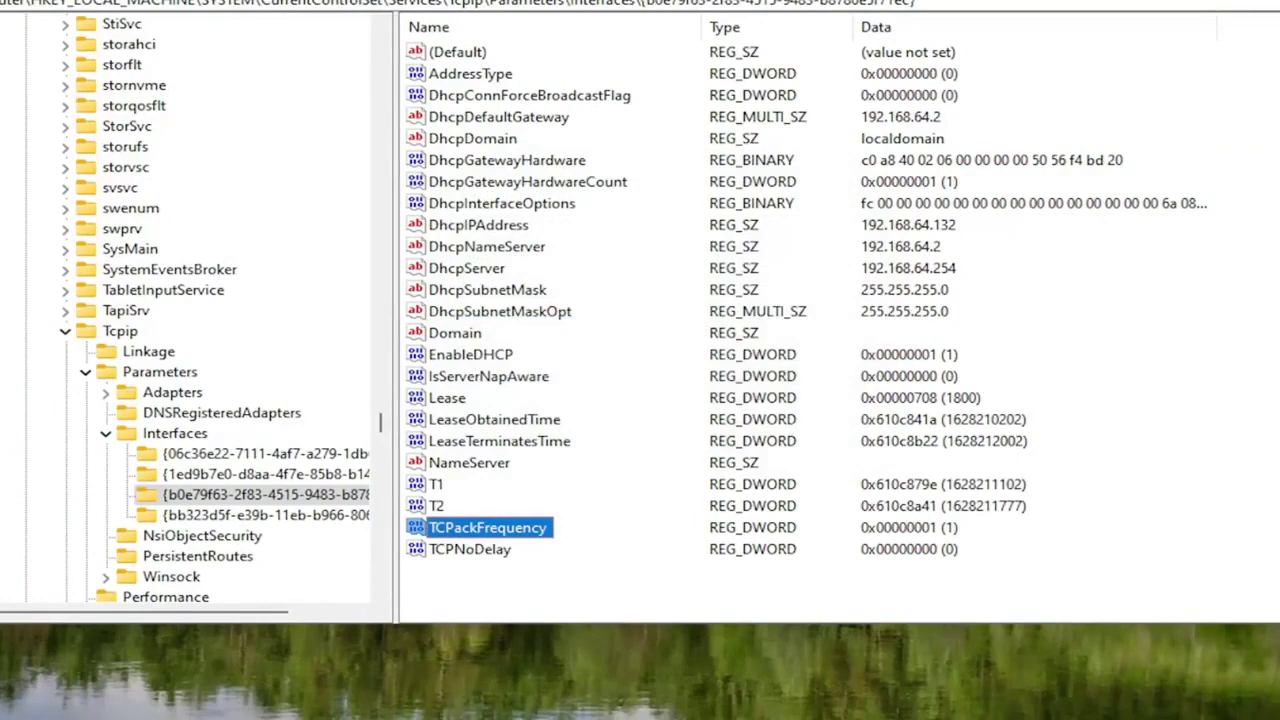
Set the TCPNoDelay value data to 1 with a hexadecimal base
double_click(473, 563)
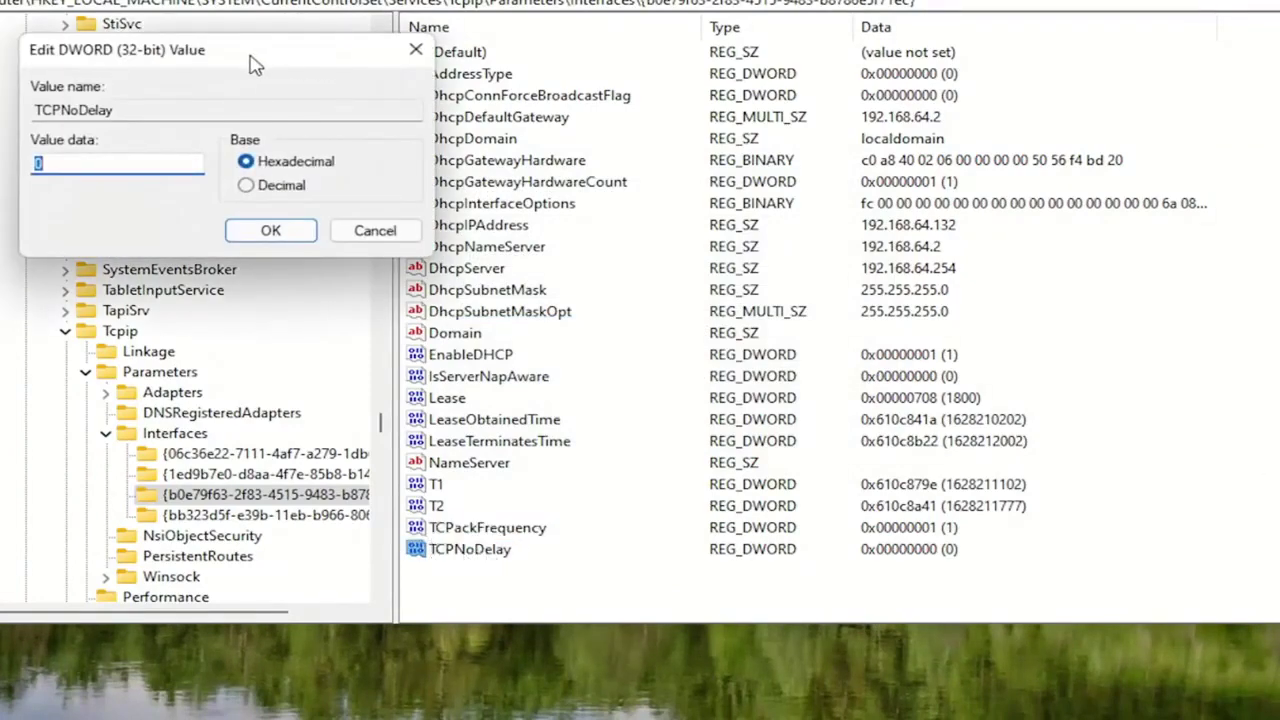
left_click_drag(255, 65, 599, 210)
type("1")
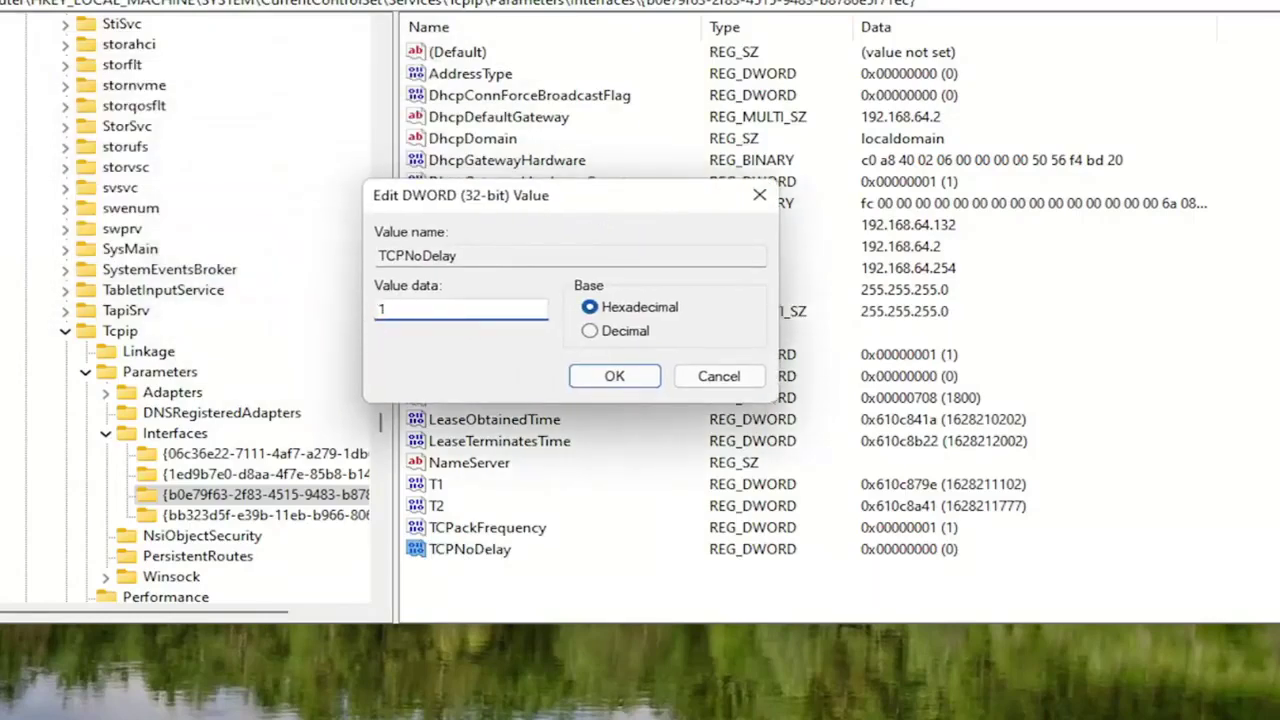
left_click(639, 384)
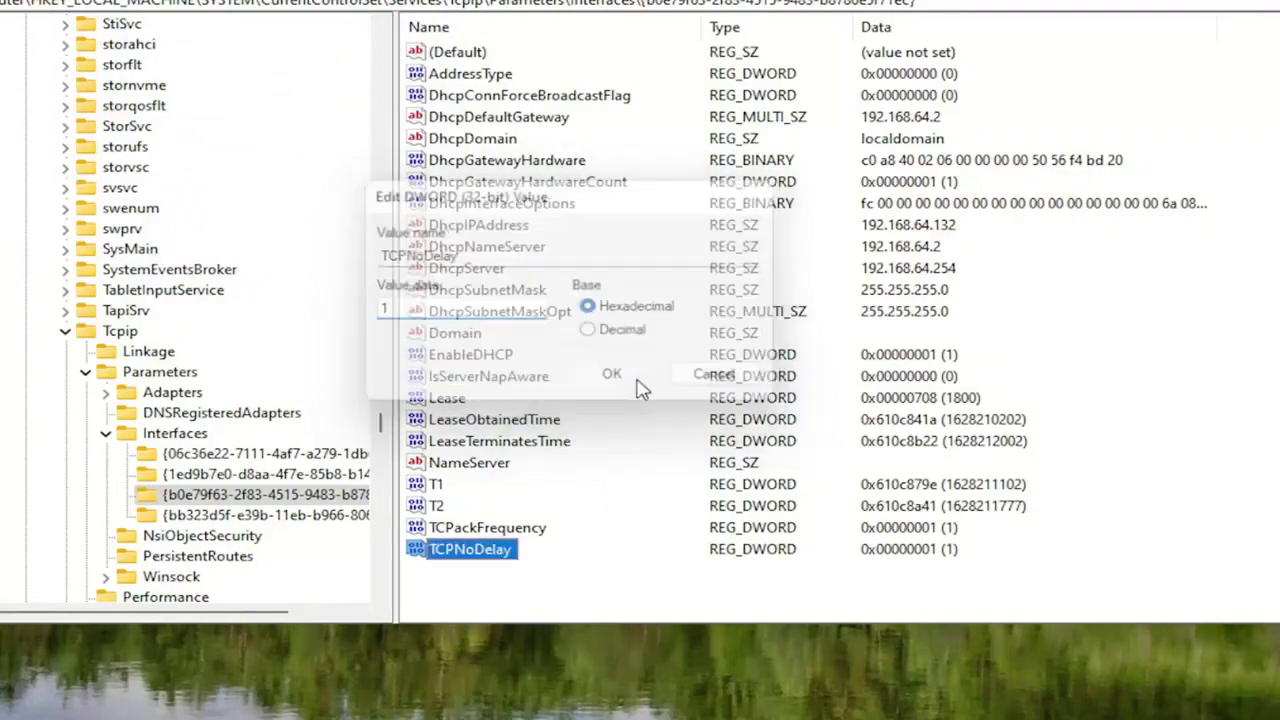
Collapse the Interfaces, Parameters and Tcpip branches in the registry tree
left_click(105, 433)
left_click(85, 371)
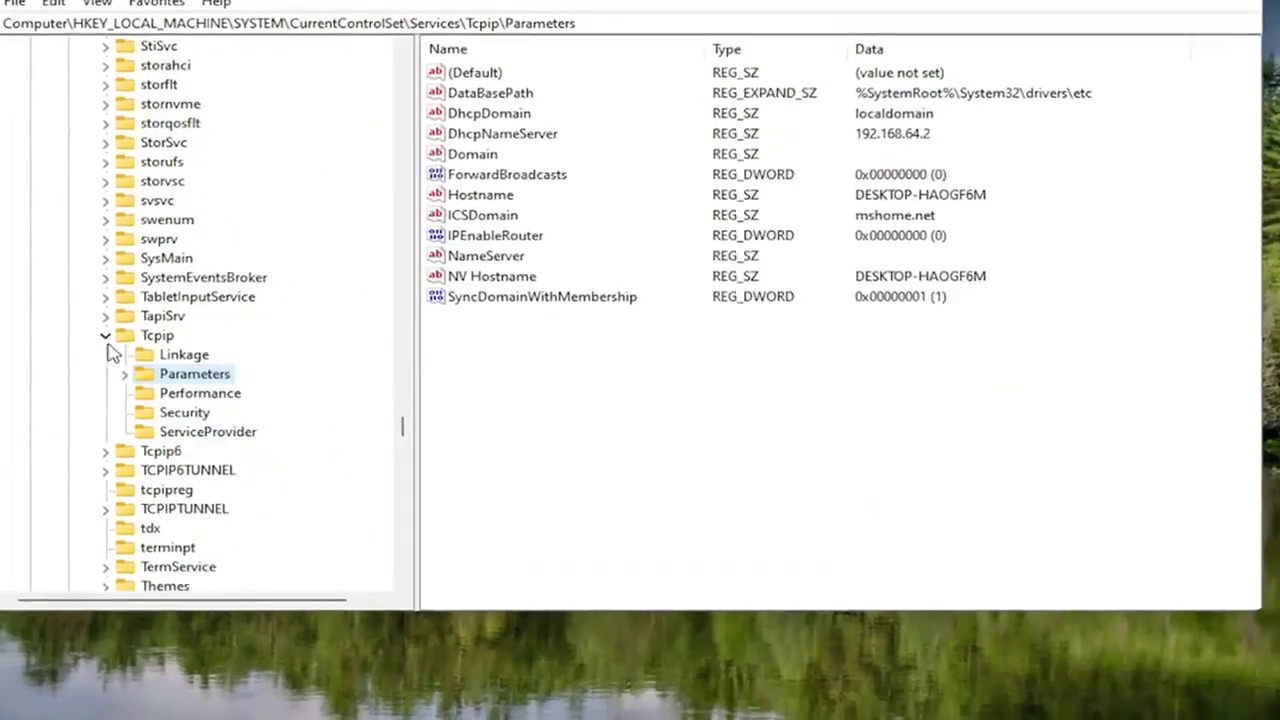
left_click(65, 330)
scroll(200, 300, "up", 5)
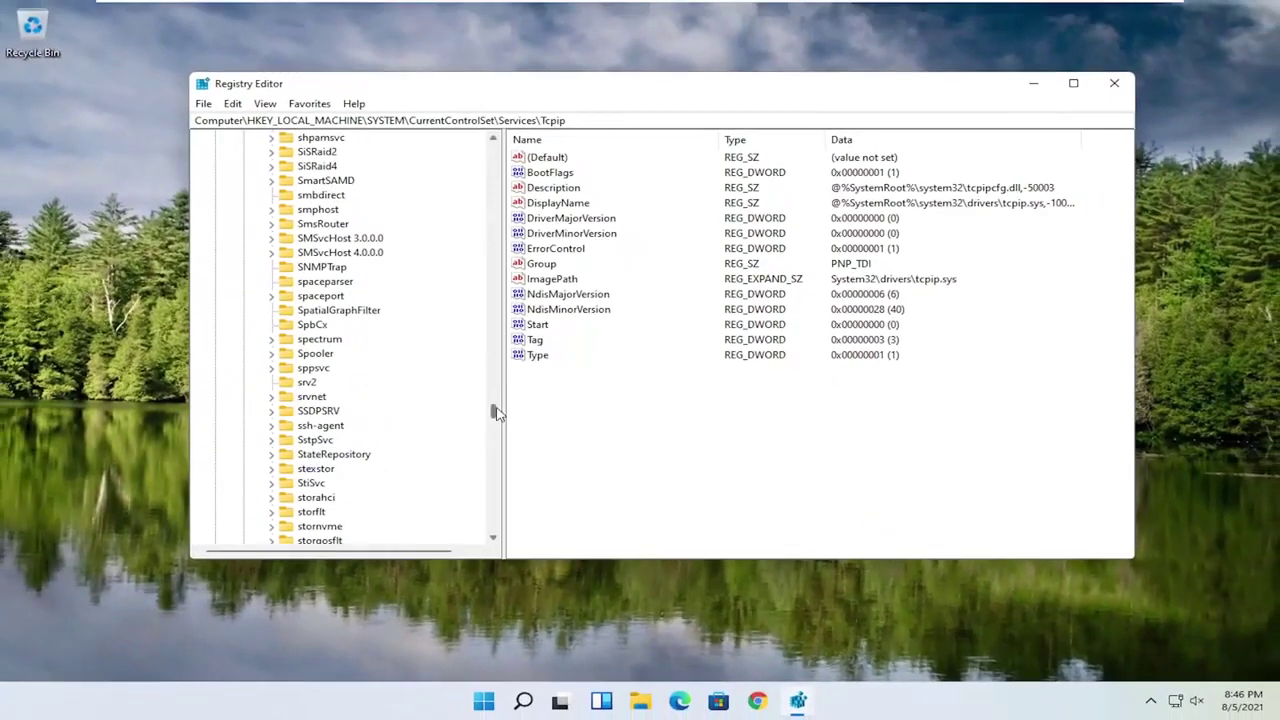
Collapse the Services, CurrentControlSet and SYSTEM branches, and expand SOFTWARE and its Microsoft key under HKEY_LOCAL_MACHINE
left_click_drag(476, 410, 494, 146)
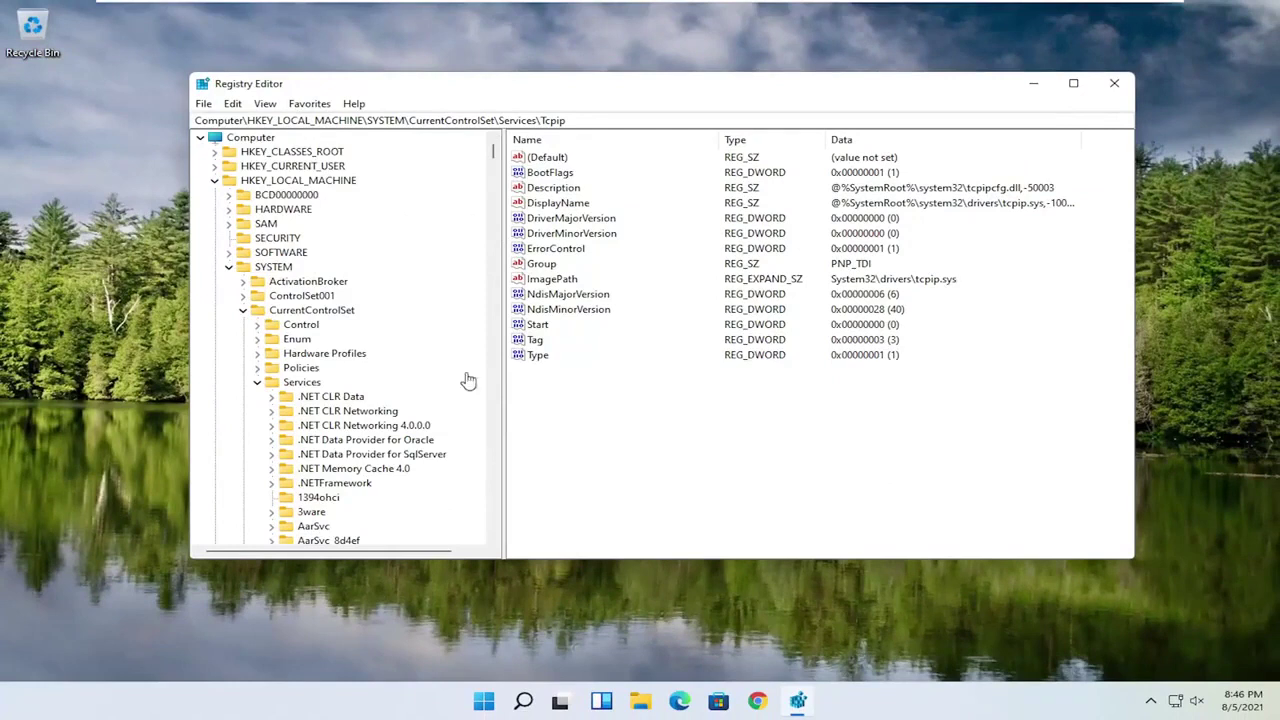
left_click(258, 383)
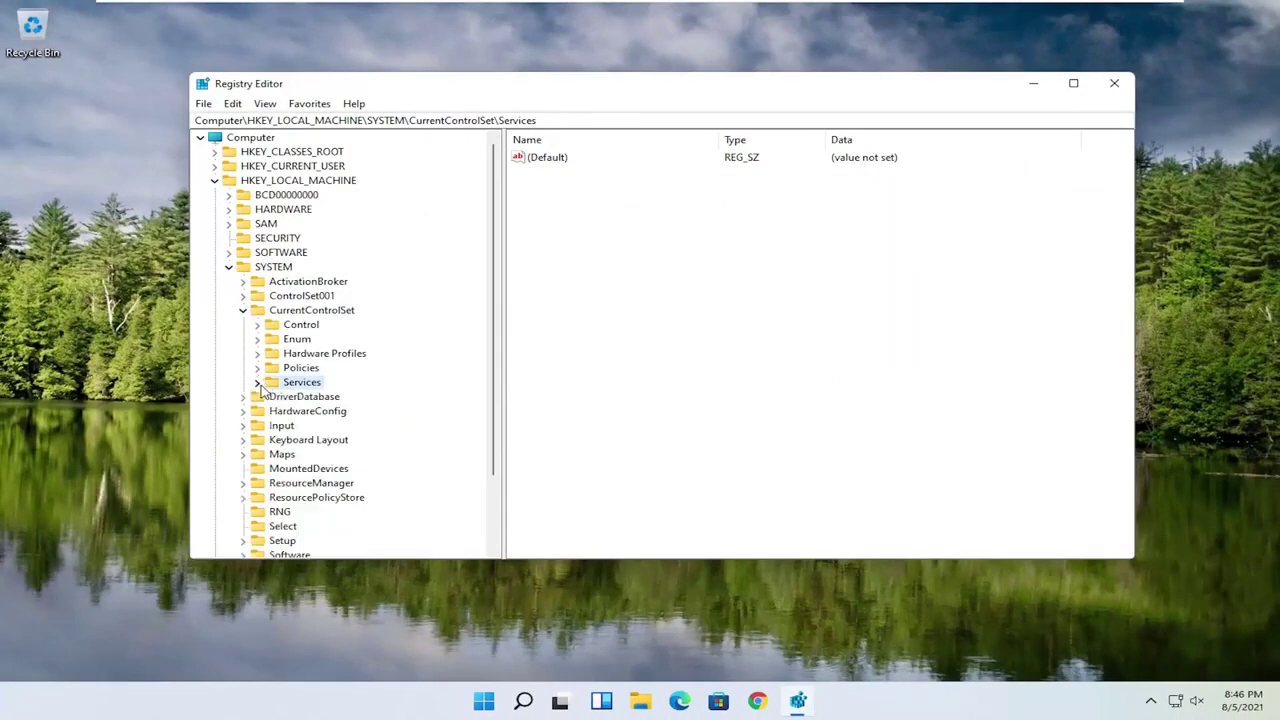
left_click(243, 310)
left_click(229, 267)
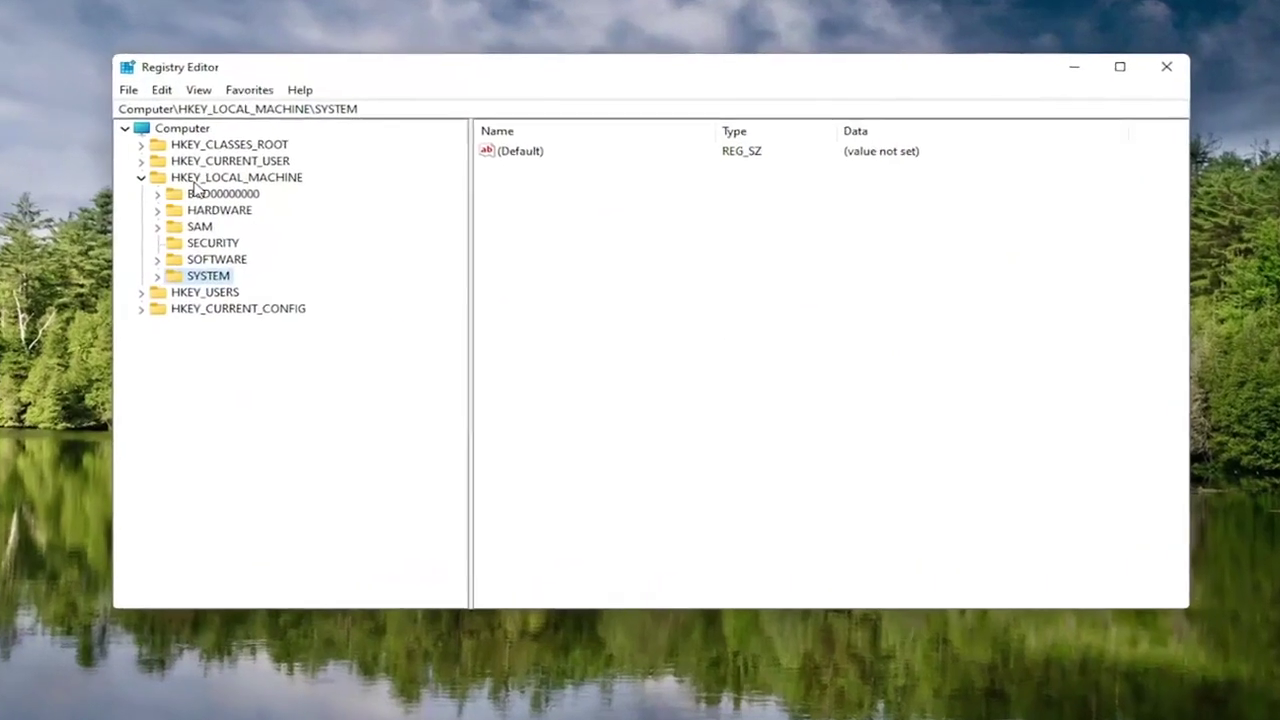
key("Left")
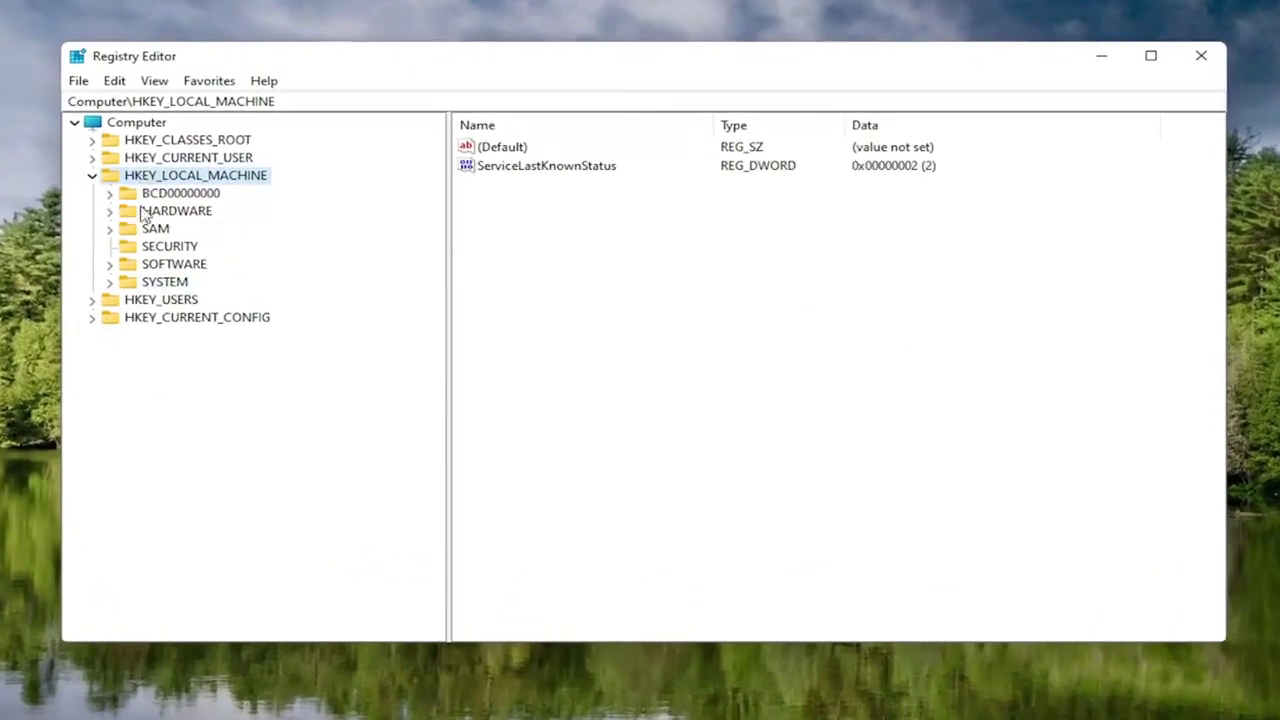
double_click(170, 265)
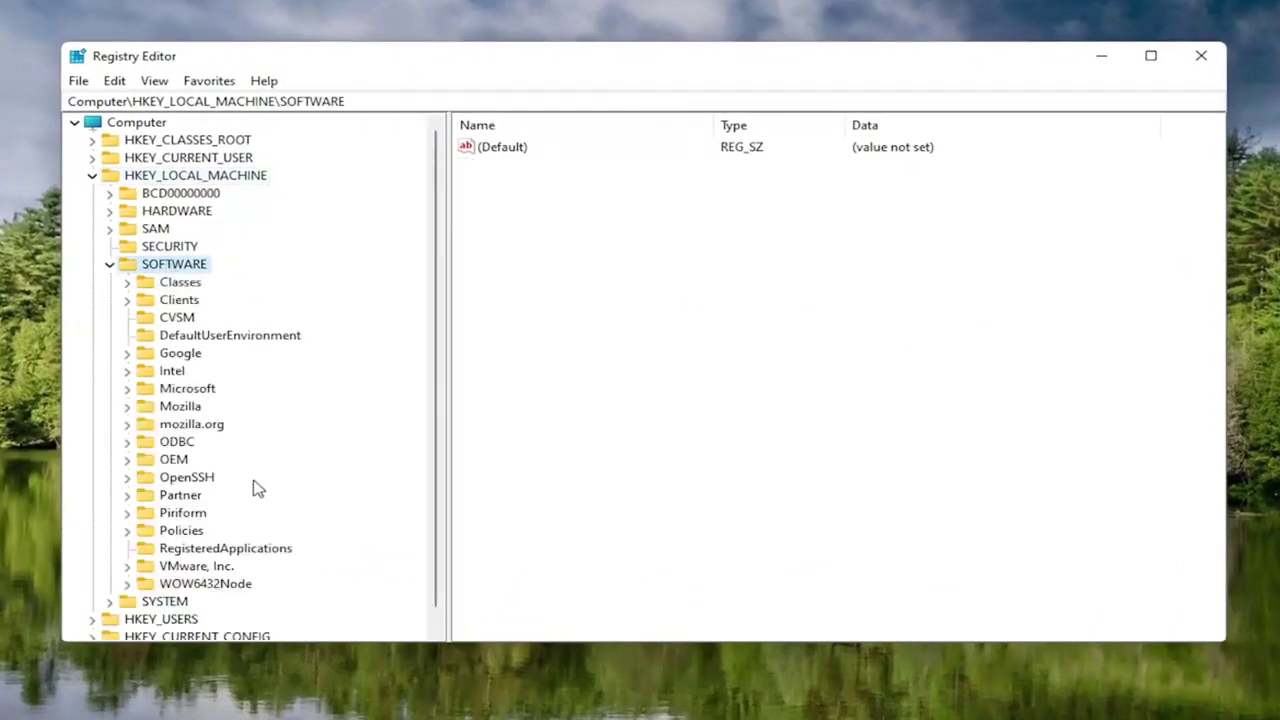
double_click(176, 392)
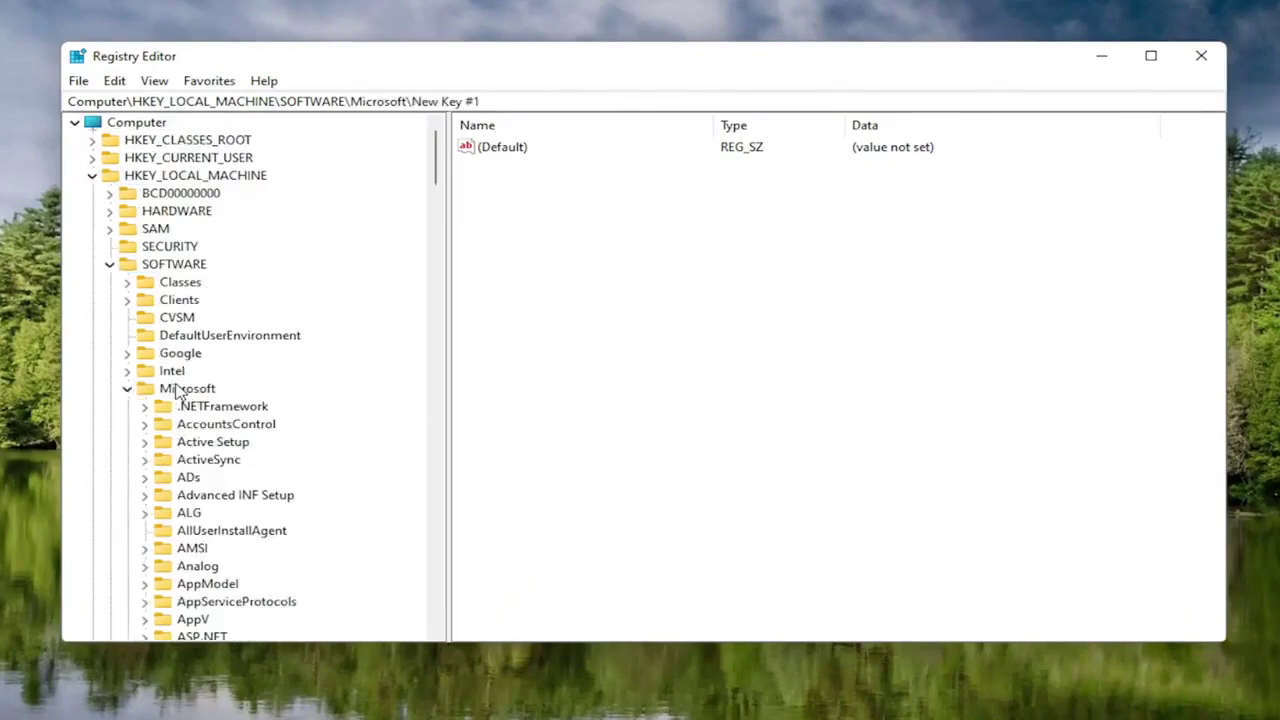
Create a new subkey under HKEY_LOCAL_MACHINE\SOFTWARE\Microsoft
right_click(168, 392)
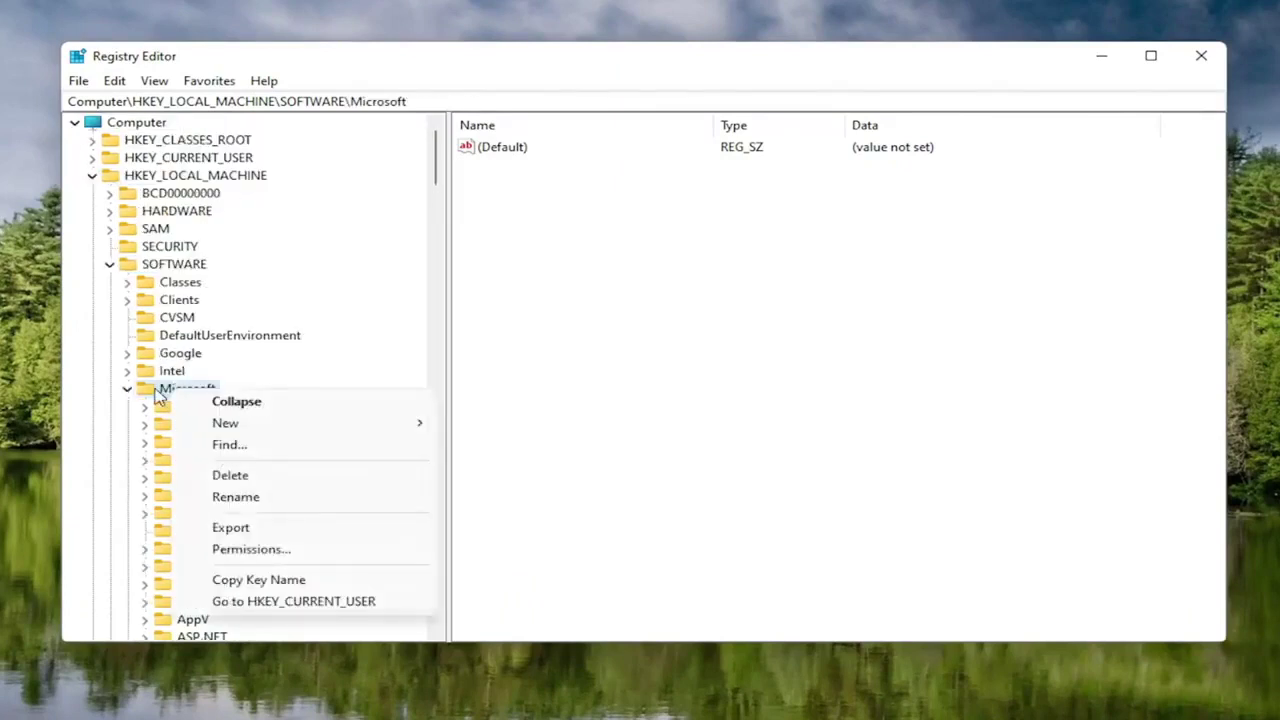
left_click(168, 392)
right_click(163, 390)
mouse_move(240, 430)
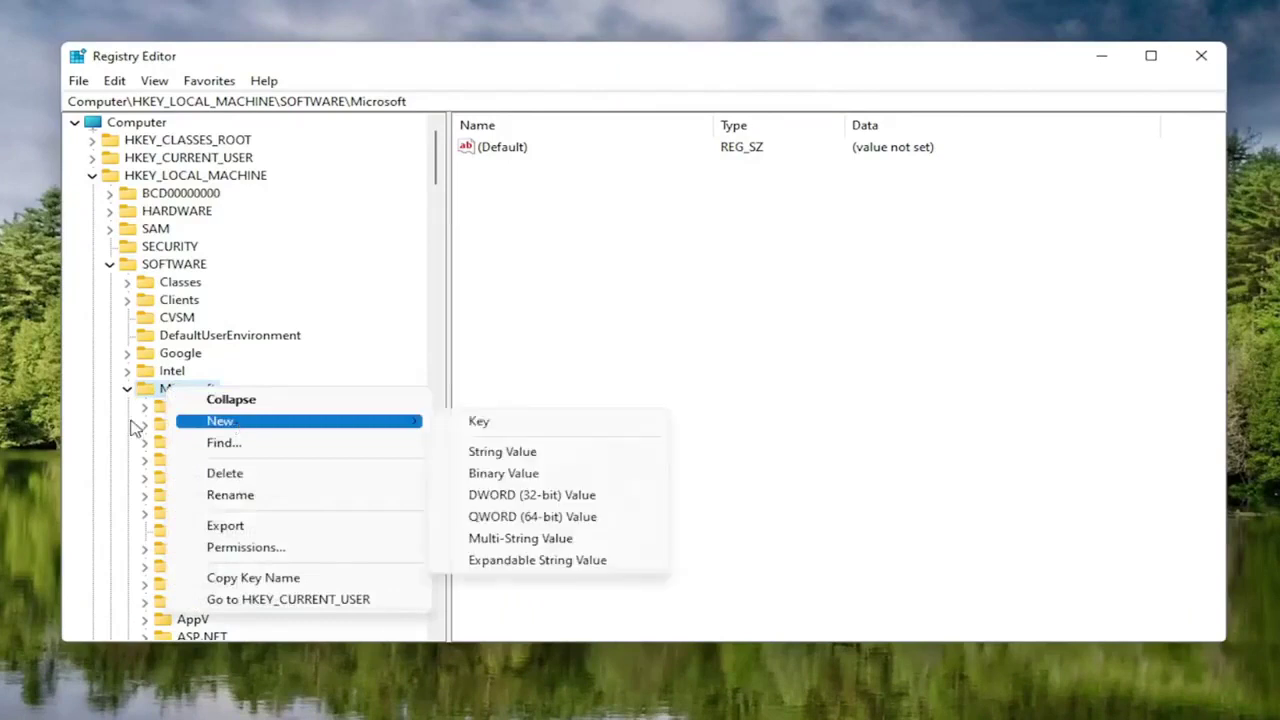
left_click(485, 428)
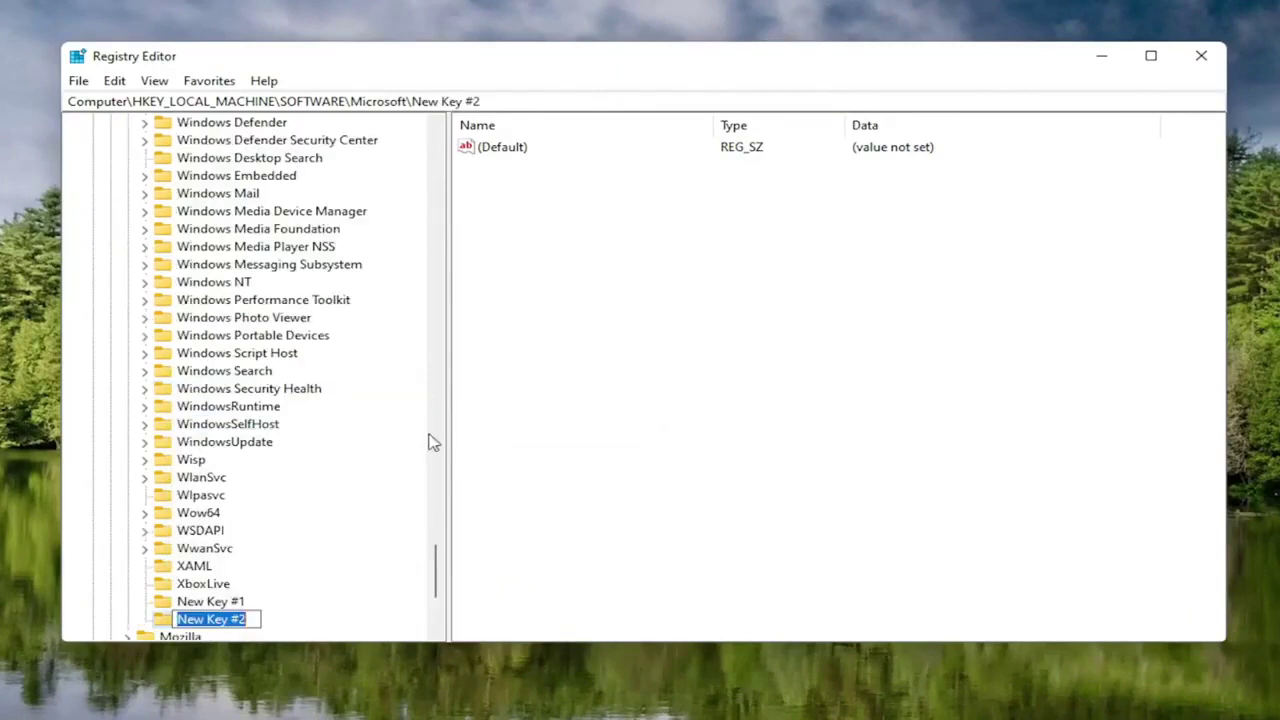
Delete the leftover New Key #1 subkey from the end of the Microsoft branch
scroll(326, 469, "down", 1)
left_click(213, 552)
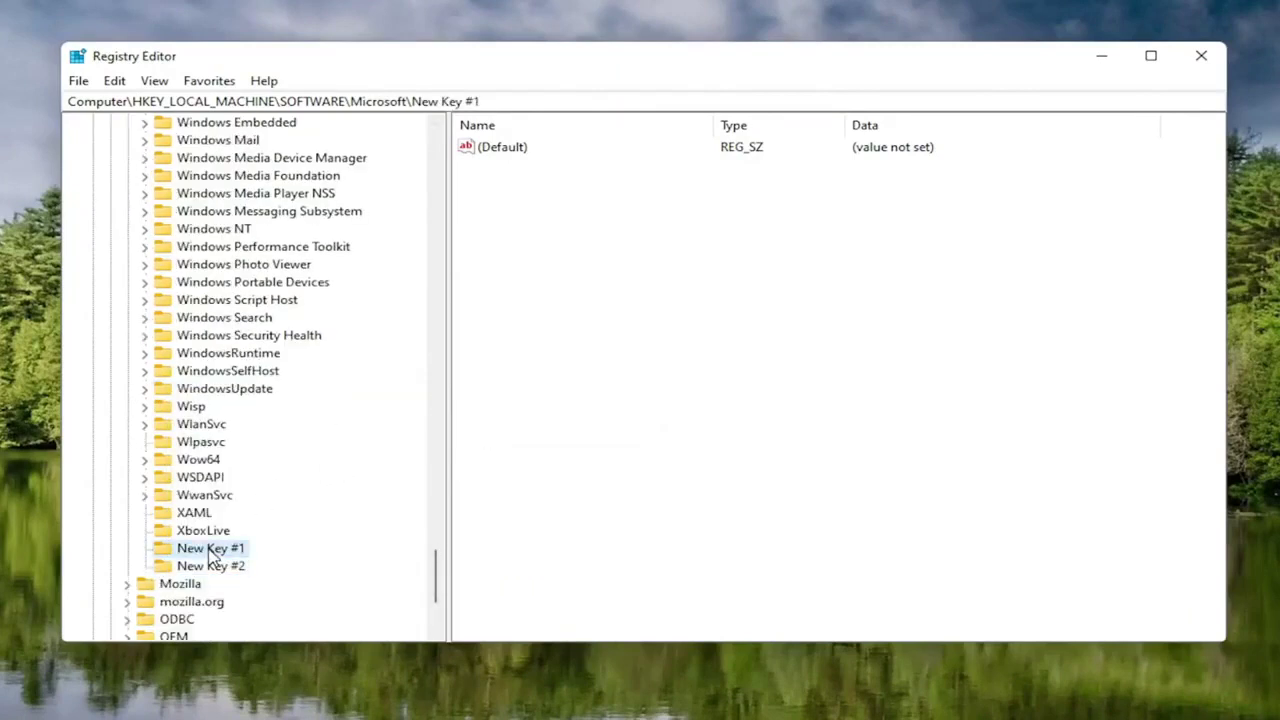
key("Delete")
key("Return")
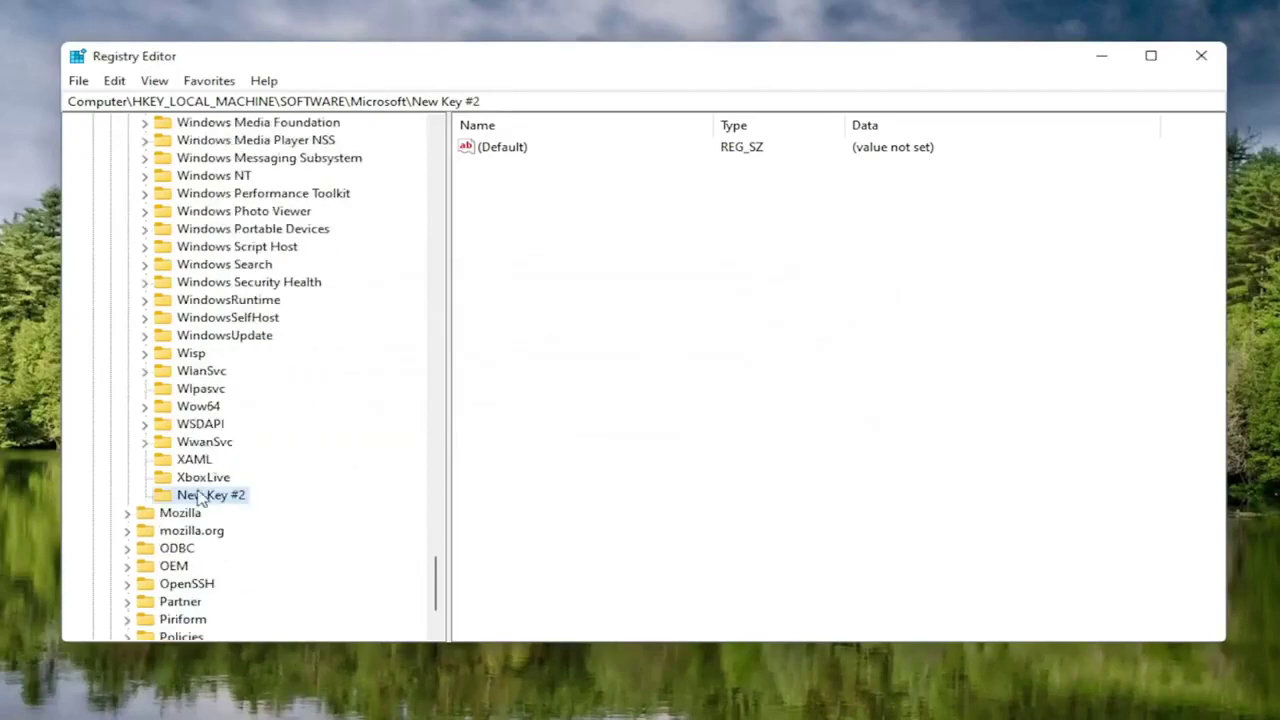
Rename the New Key #2 subkey under Microsoft to New Key #1
right_click(200, 497)
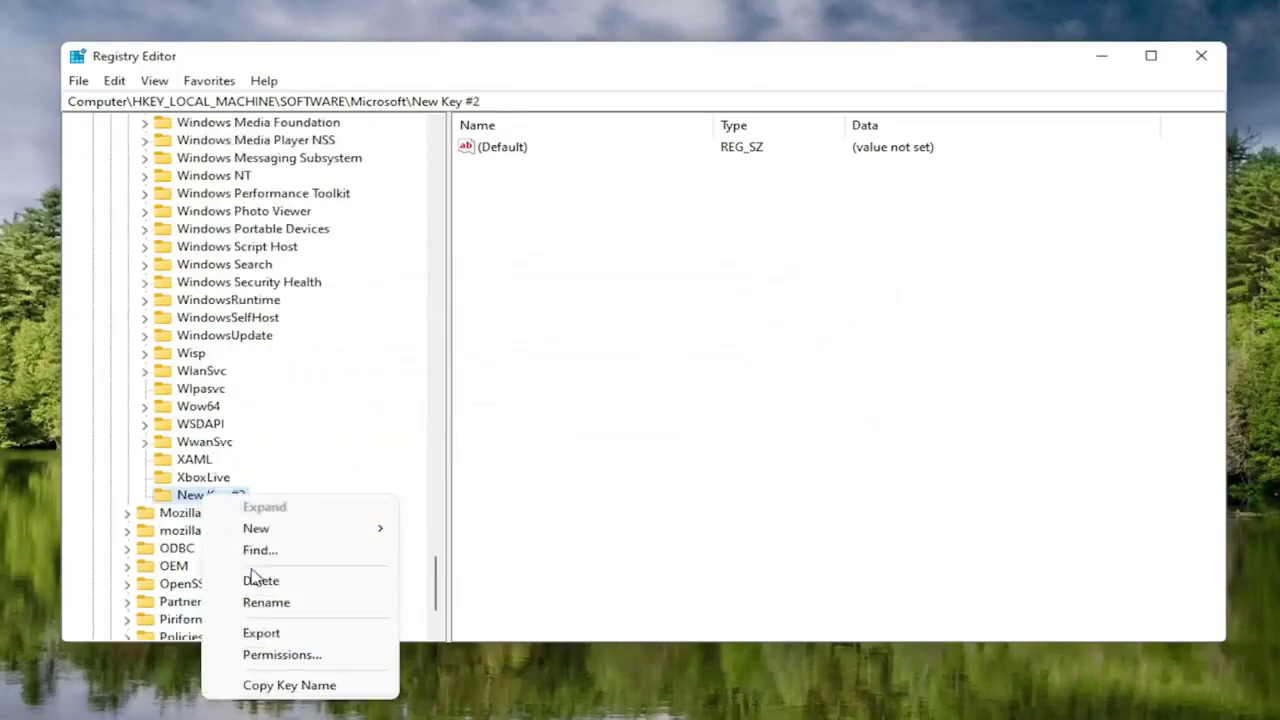
left_click(266, 602)
key("End")
type("1")
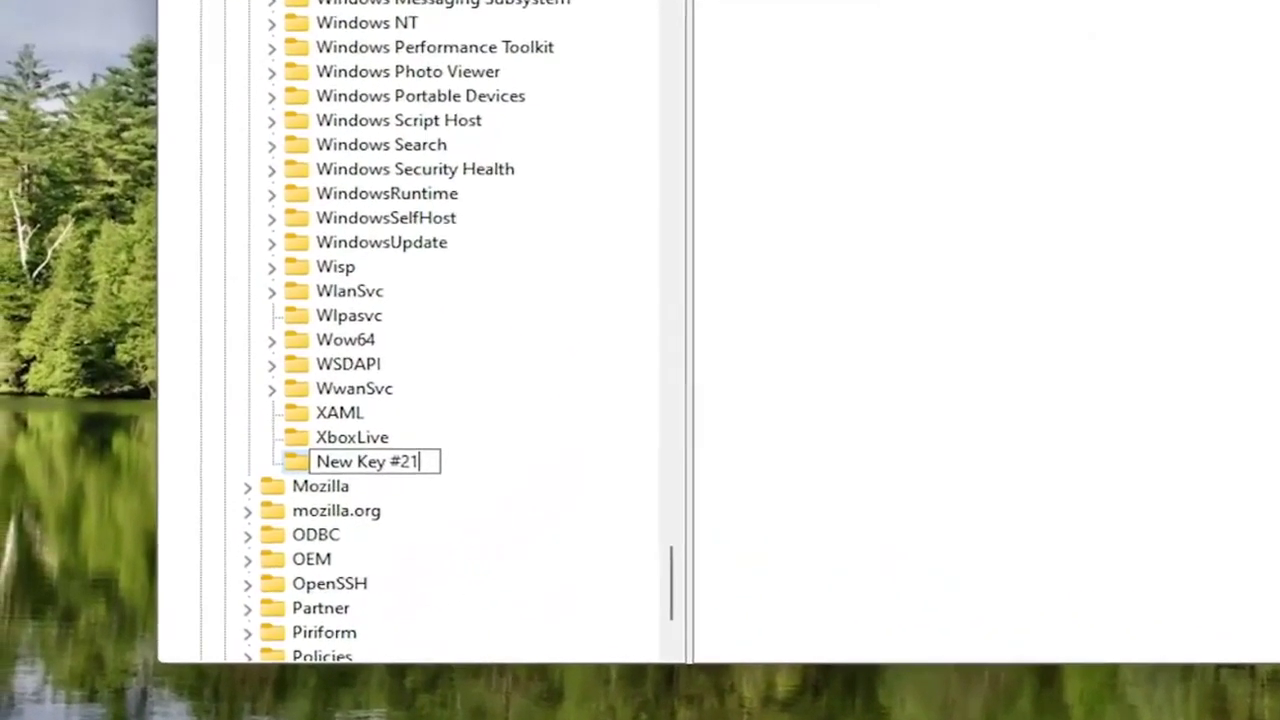
key("Left")
key("BackSpace")
key("Return")
Try to rename the New Key #1 subkey under Microsoft to MSMQ, and delete that subkey
scroll(409, 329, "up", 8)
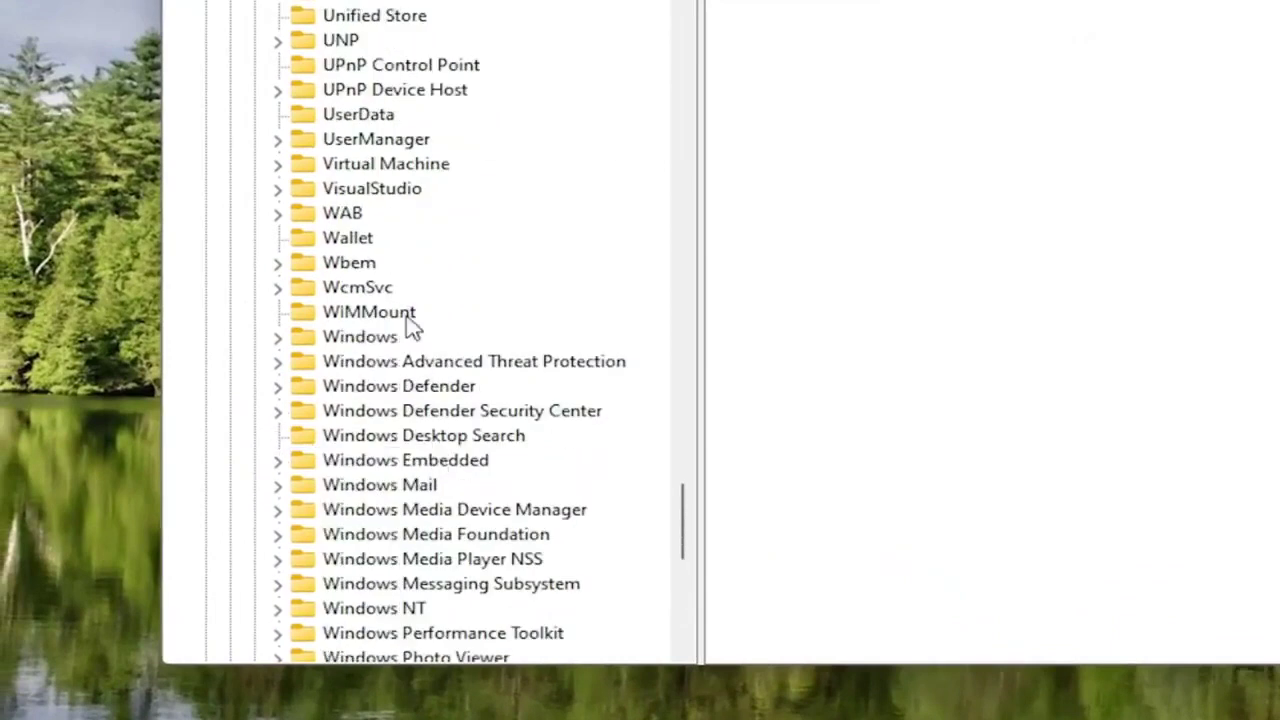
scroll(397, 417, "down", 9)
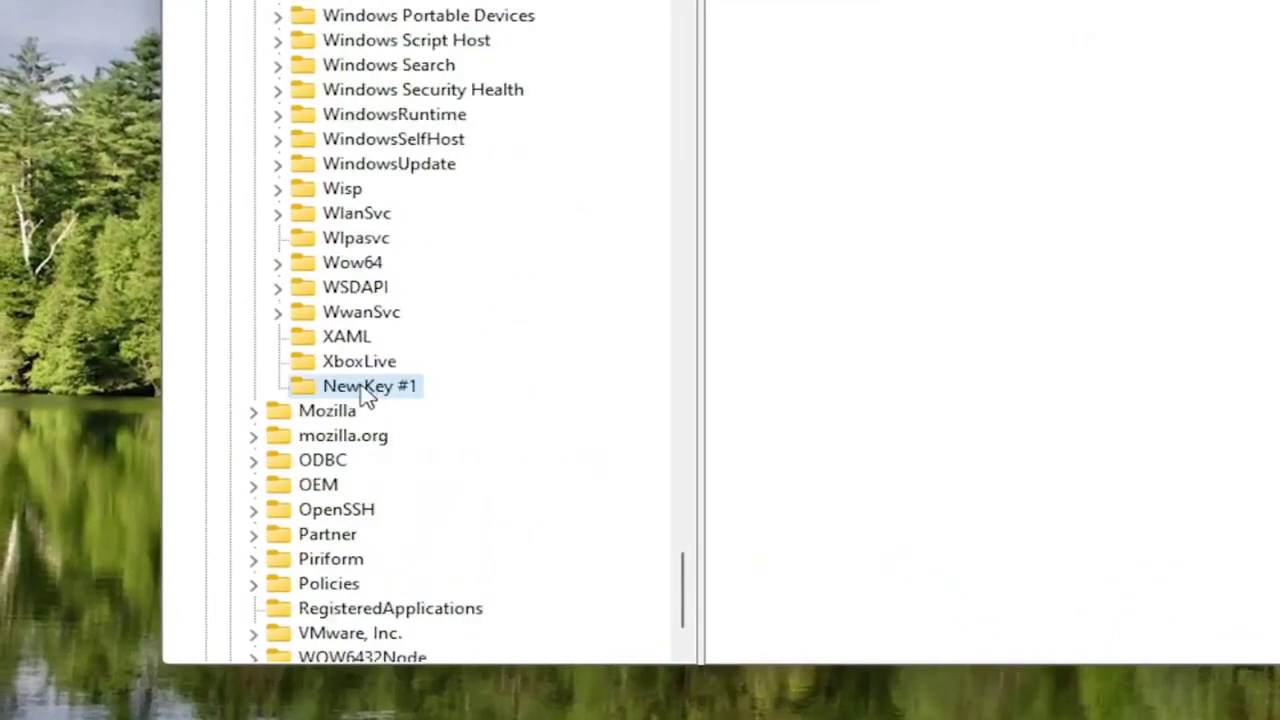
right_click(389, 402)
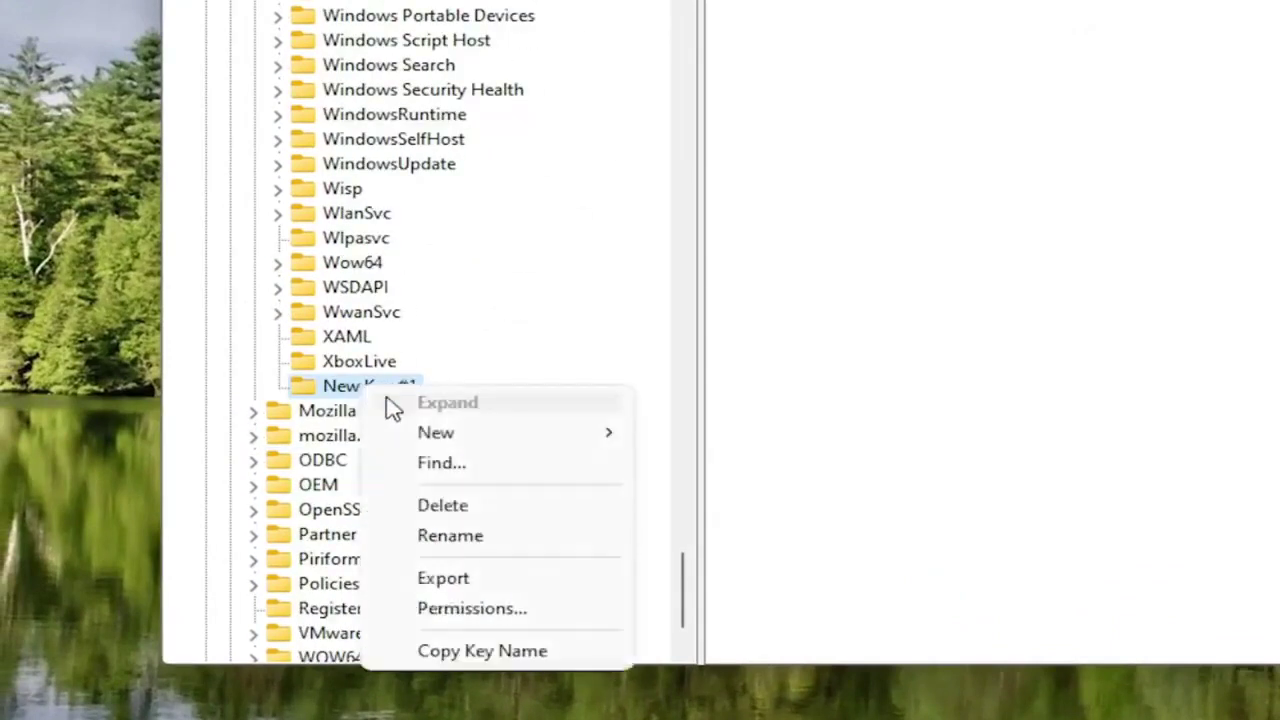
left_click(450, 538)
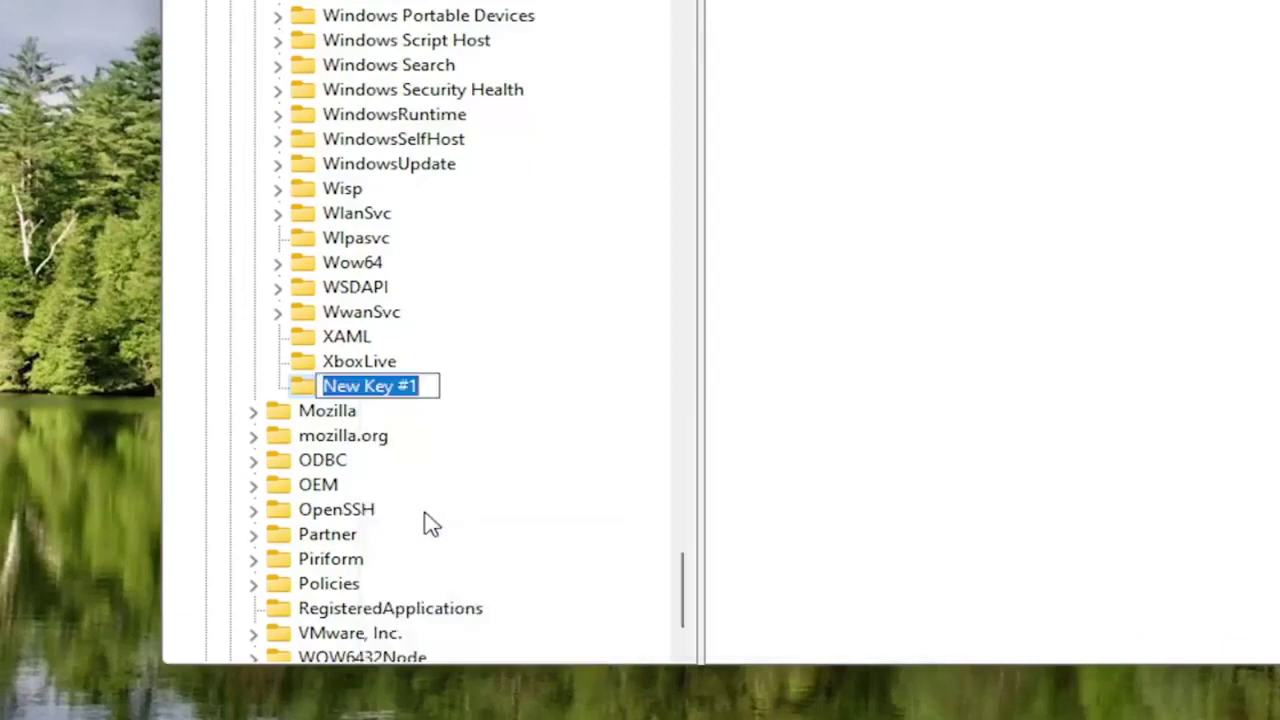
type("MSMQ")
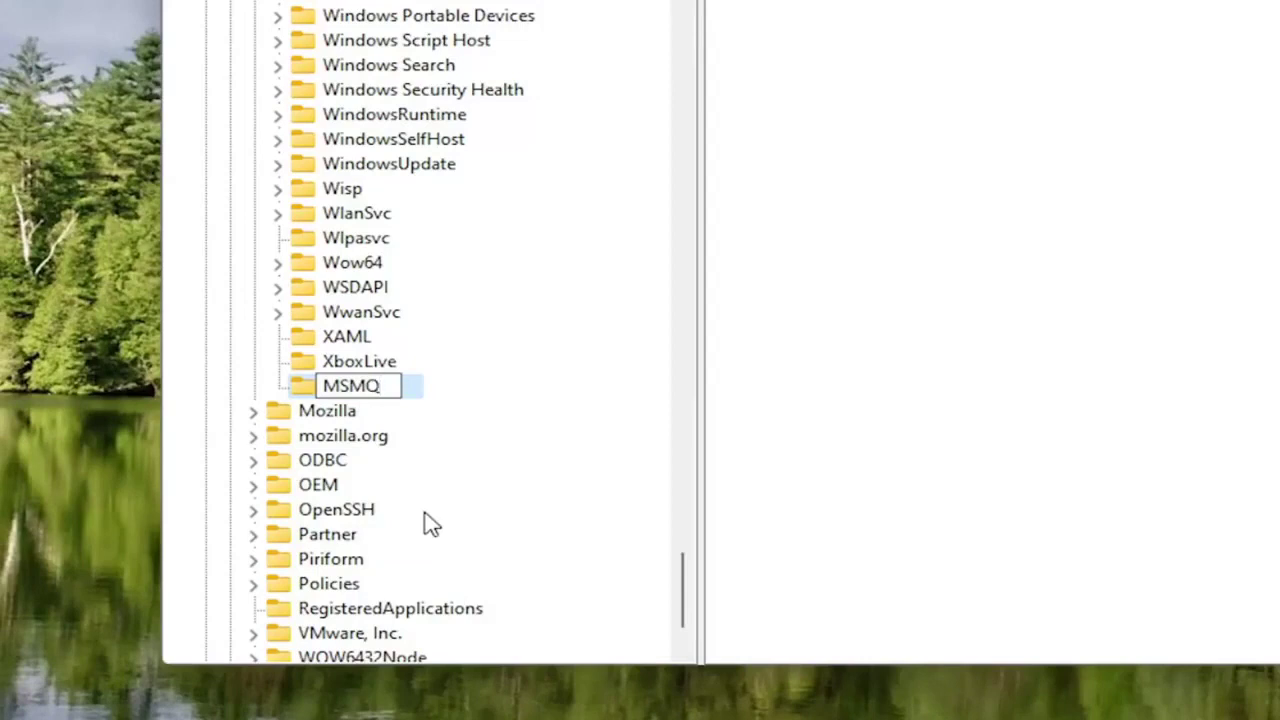
key("Return")
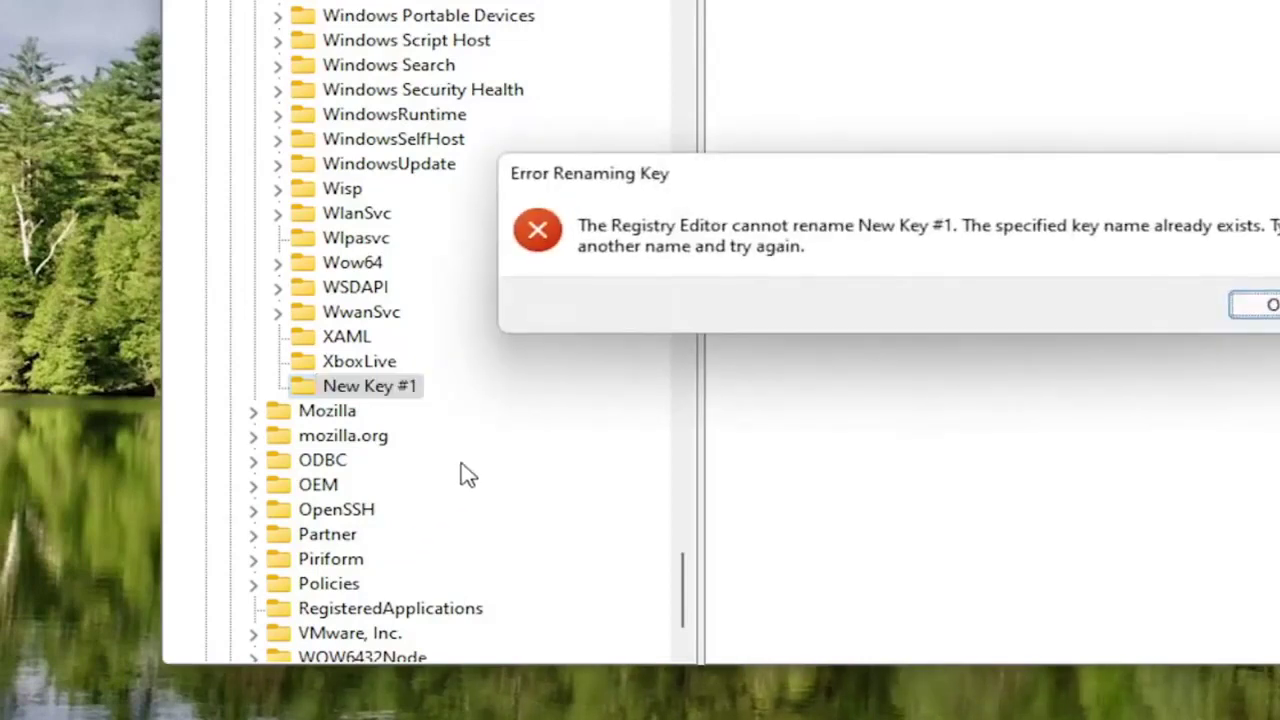
left_click(1268, 312)
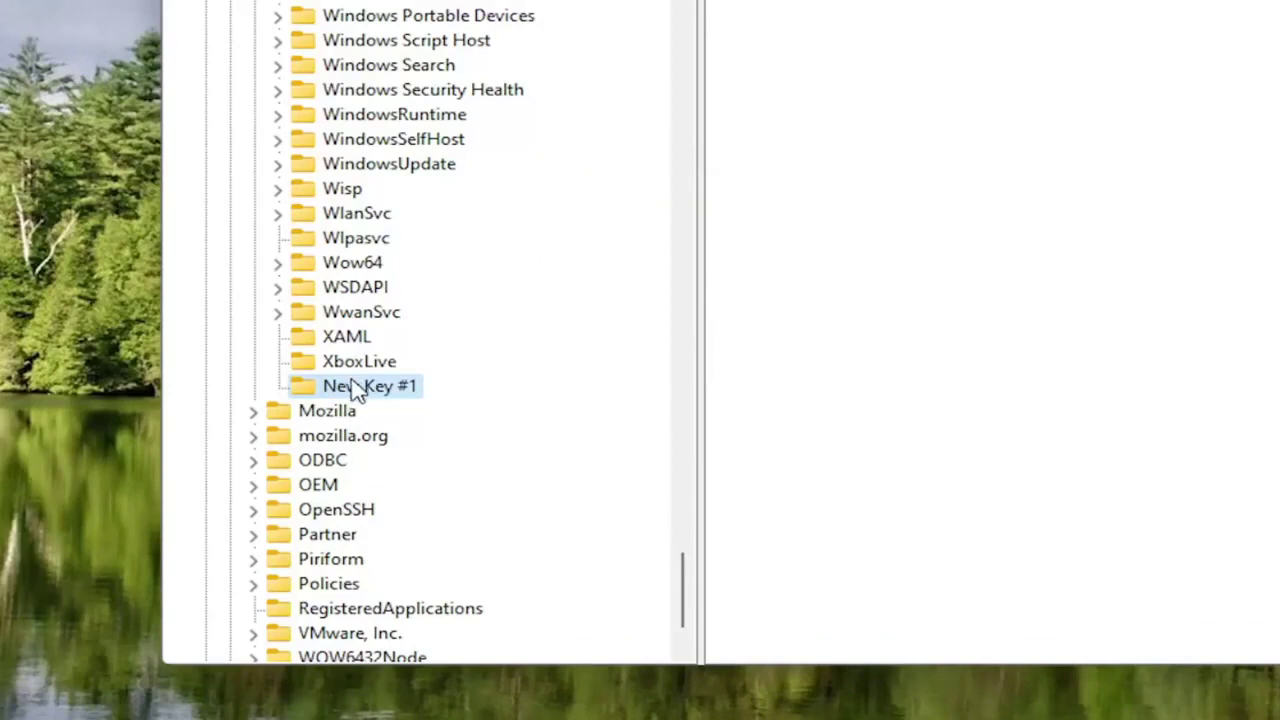
key("Delete")
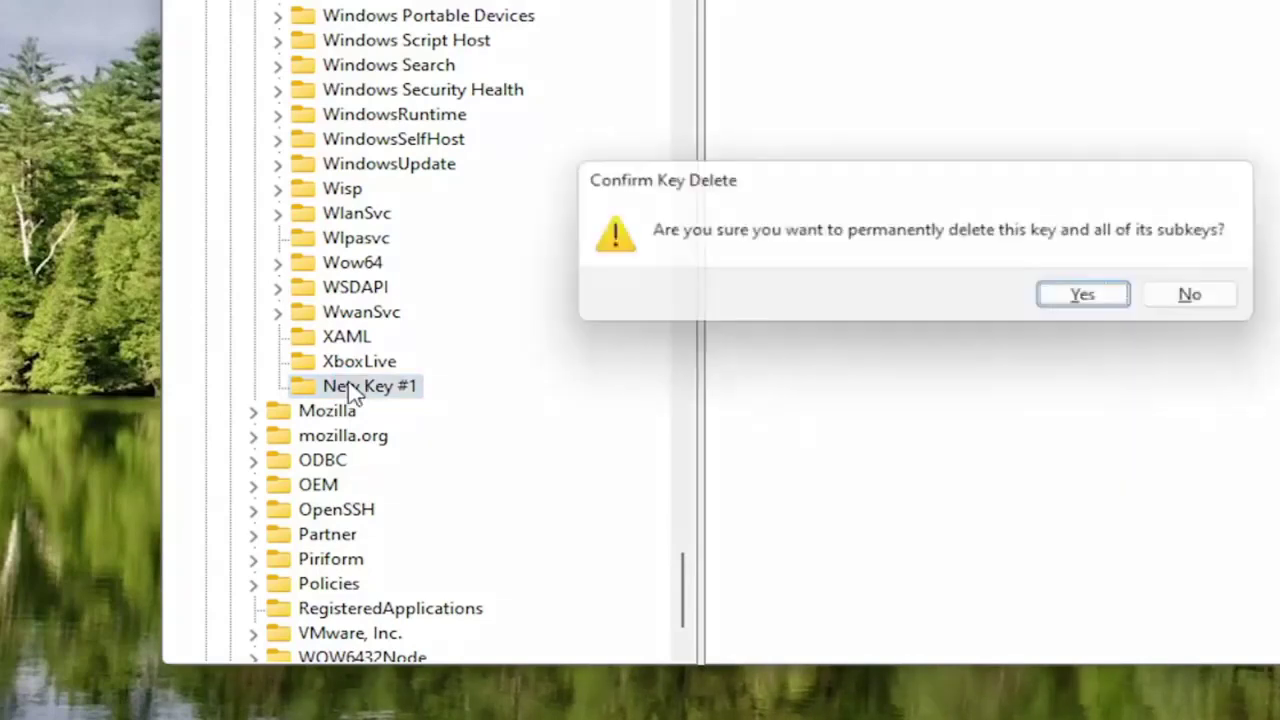
key("Return")
Find and select the existing MSMQ key in the SOFTWARE\Microsoft branch
scroll(390, 350, "up", 15)
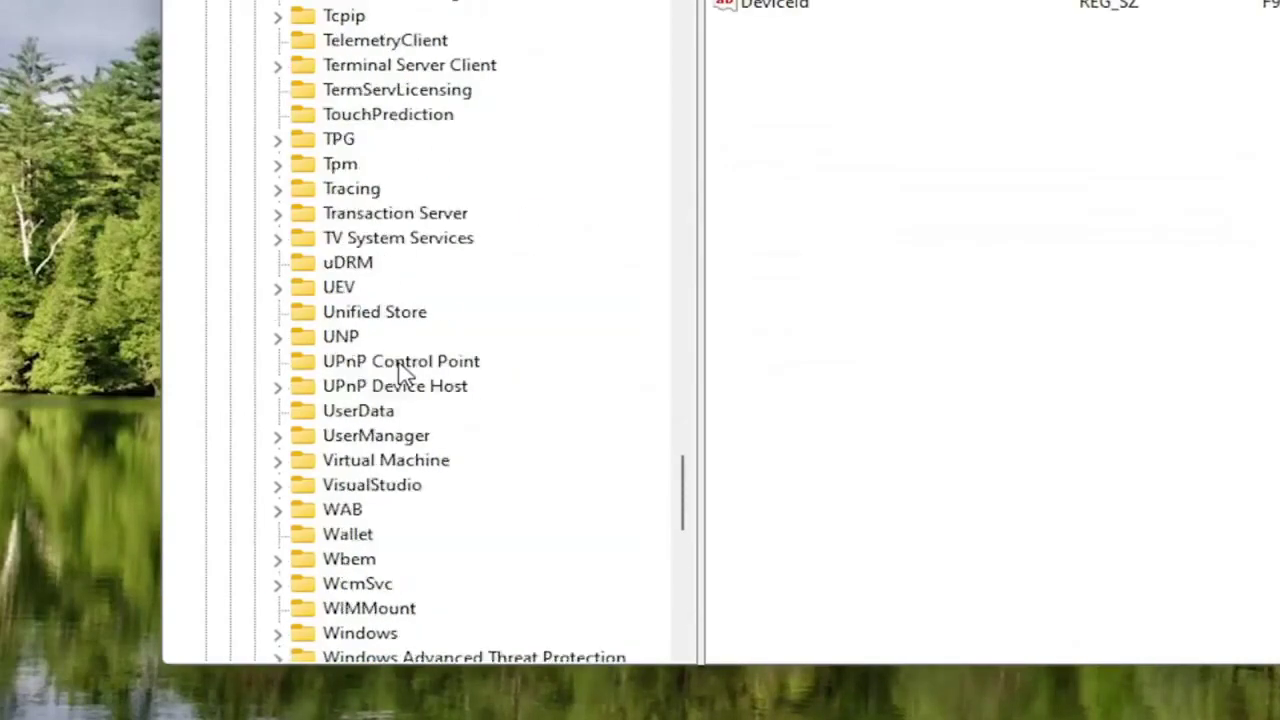
scroll(400, 372, "up", 9)
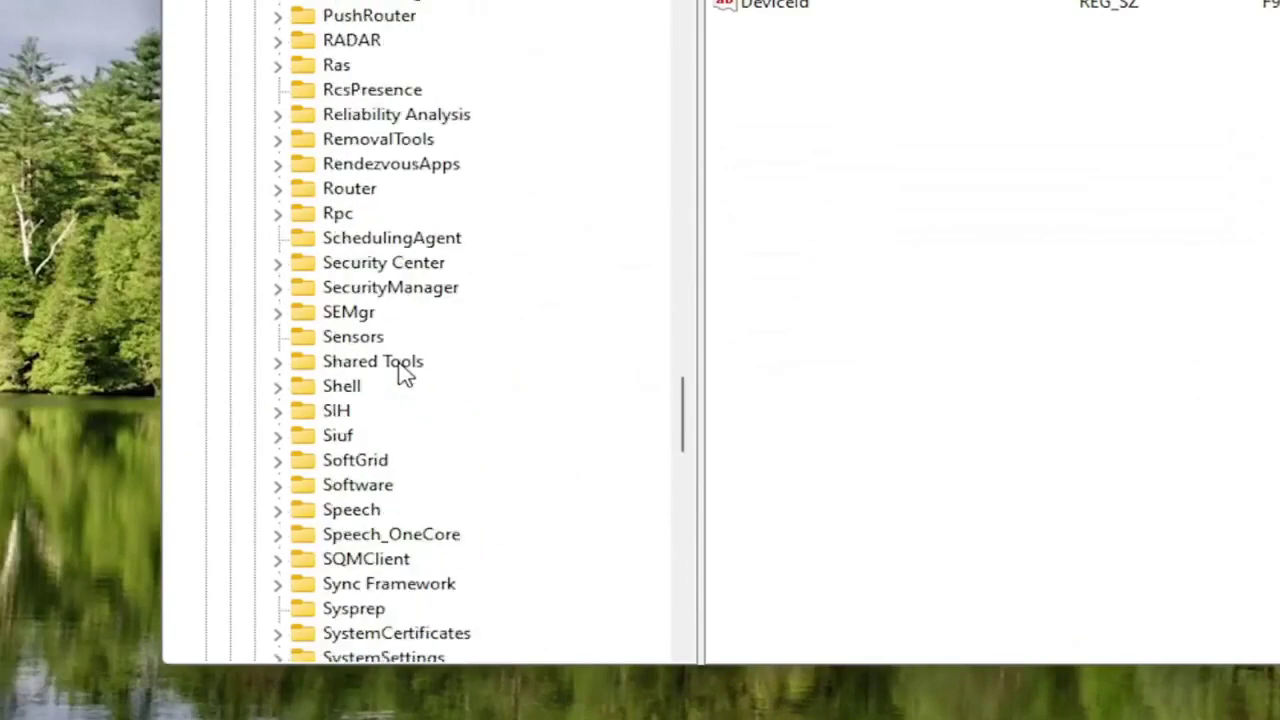
scroll(405, 372, "down", 7)
scroll(405, 372, "up", 12)
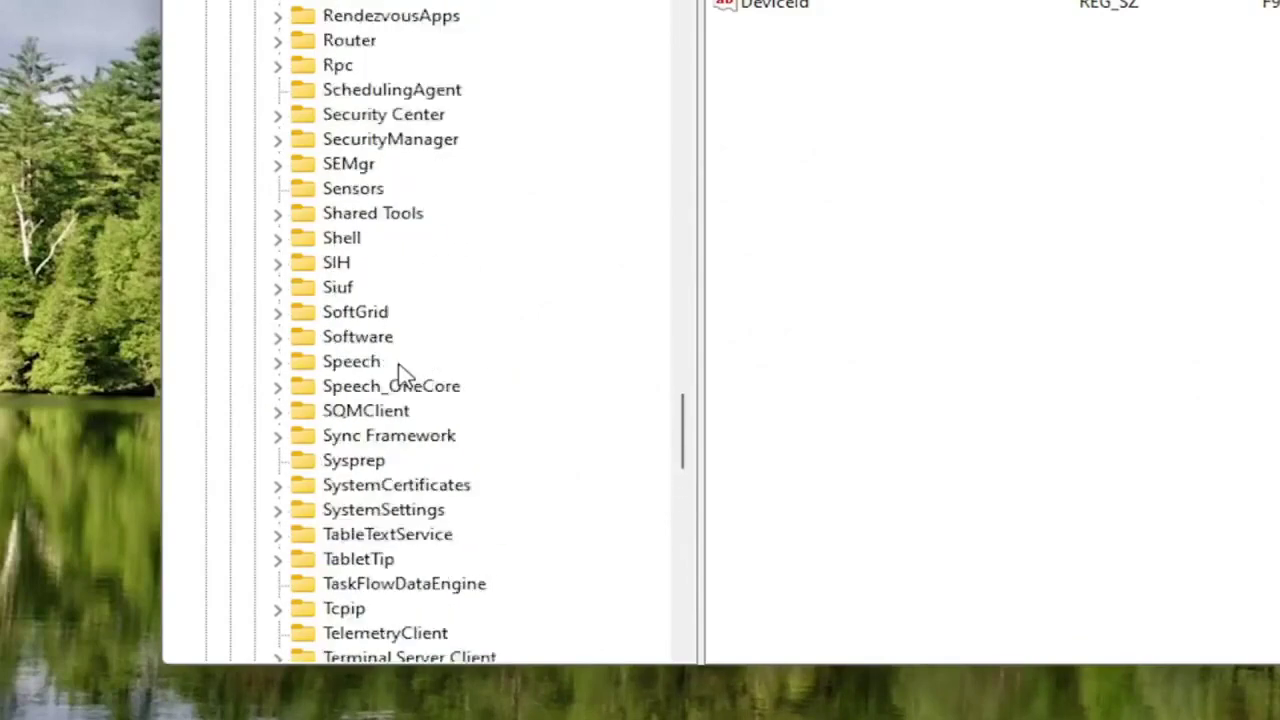
scroll(400, 372, "up", 10)
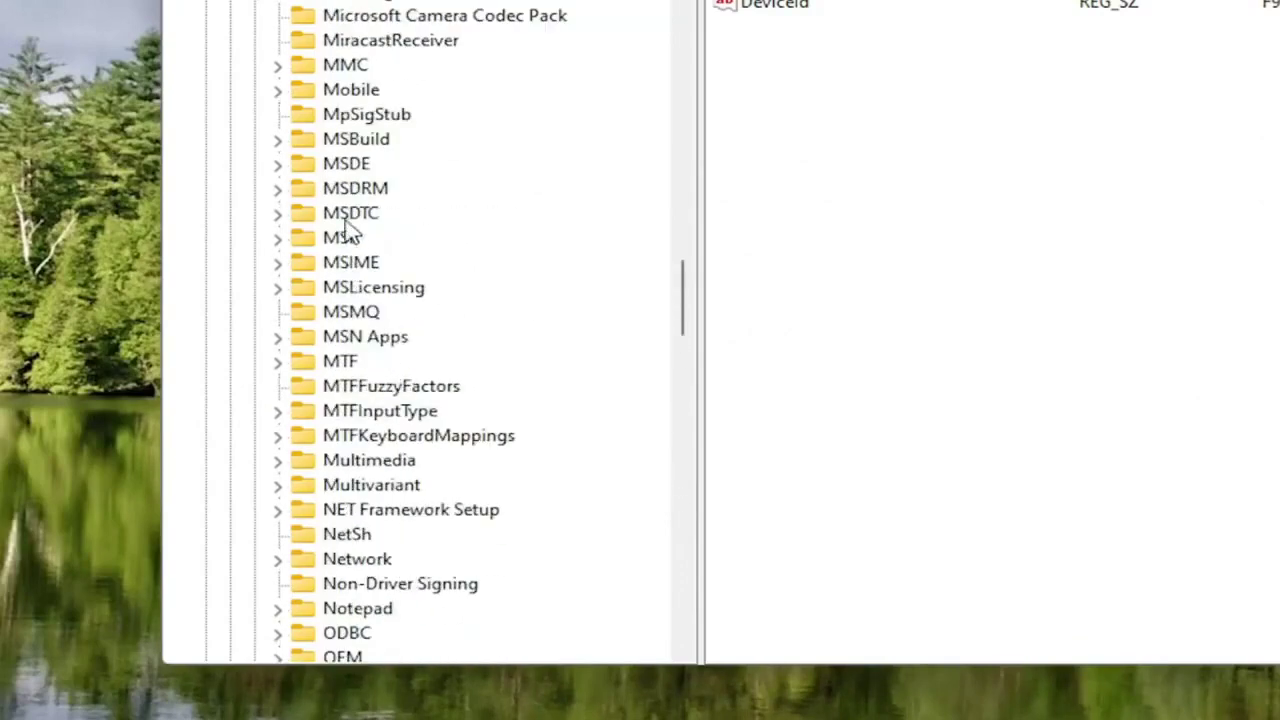
left_click(345, 313)
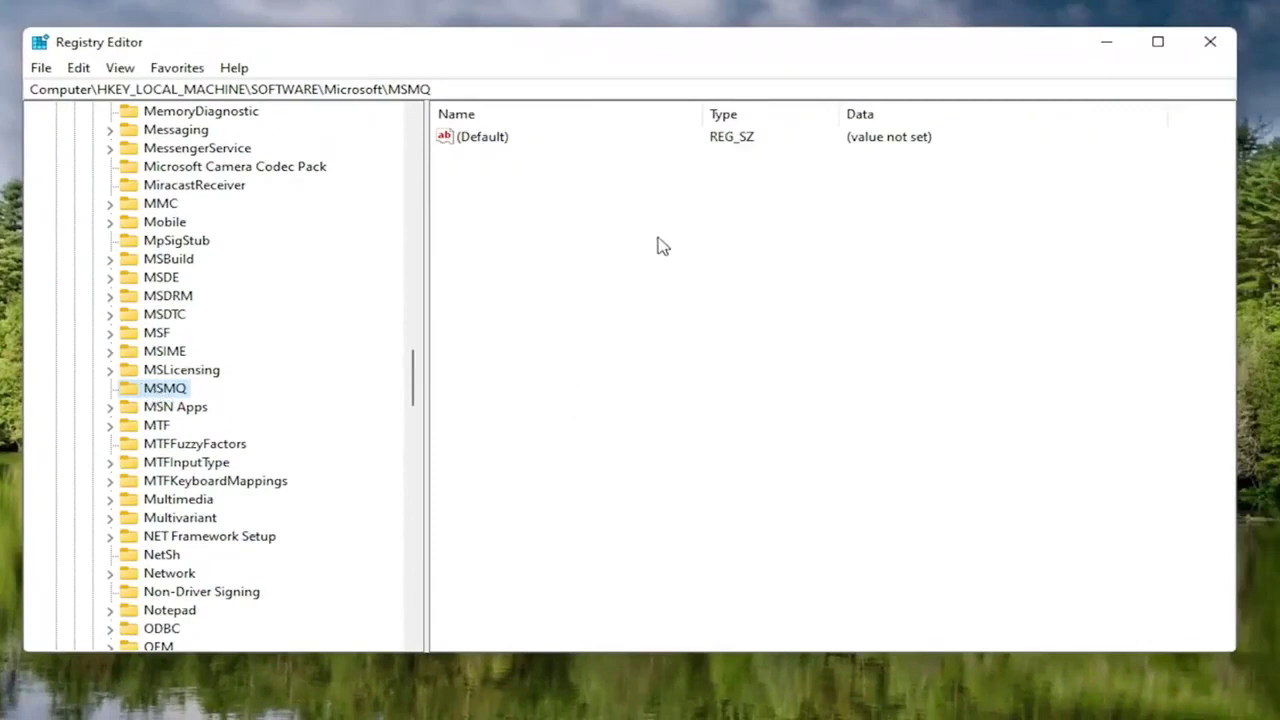
Add a DWORD (32-bit) value named TCPNoDelay to the MSMQ key
right_click(636, 208)
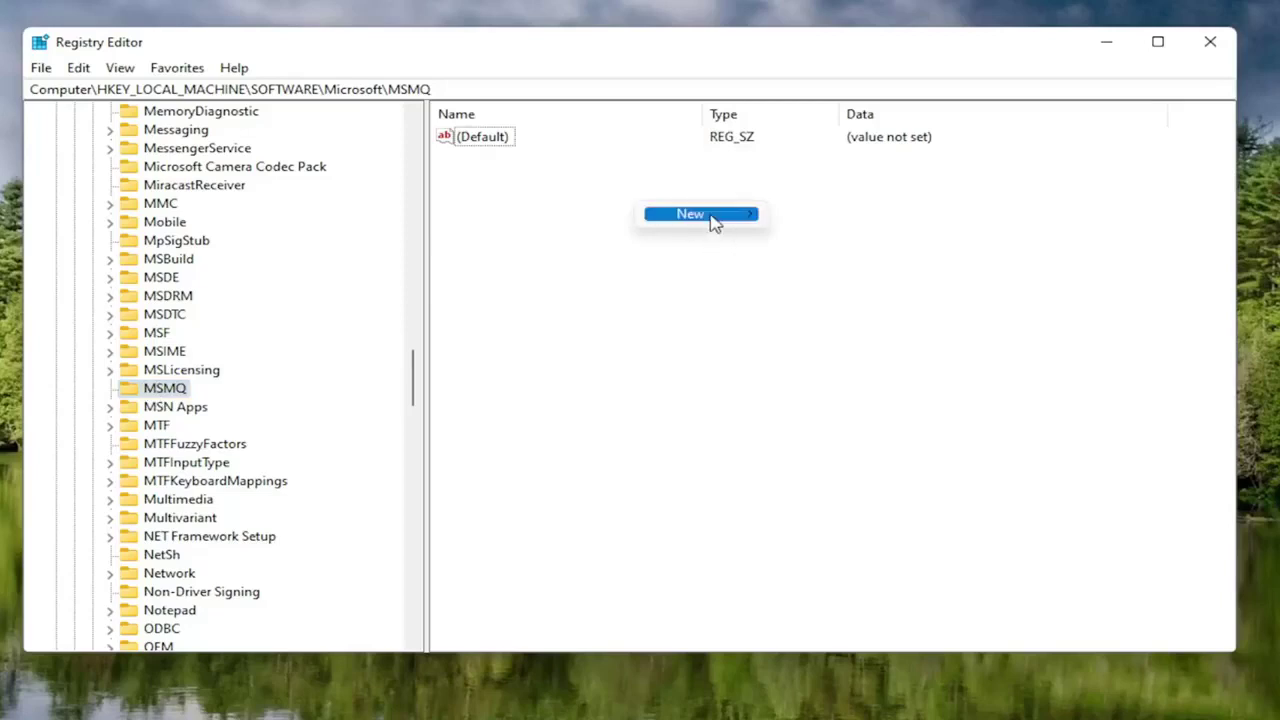
mouse_move(709, 217)
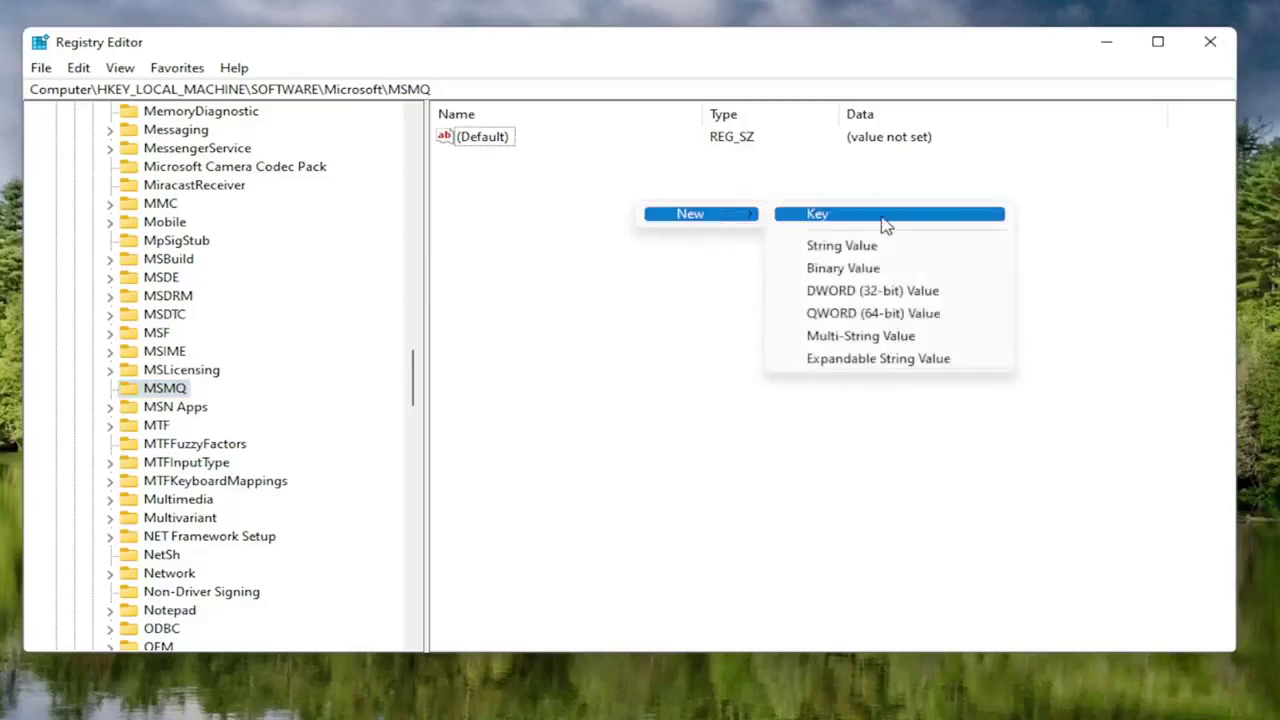
left_click(876, 292)
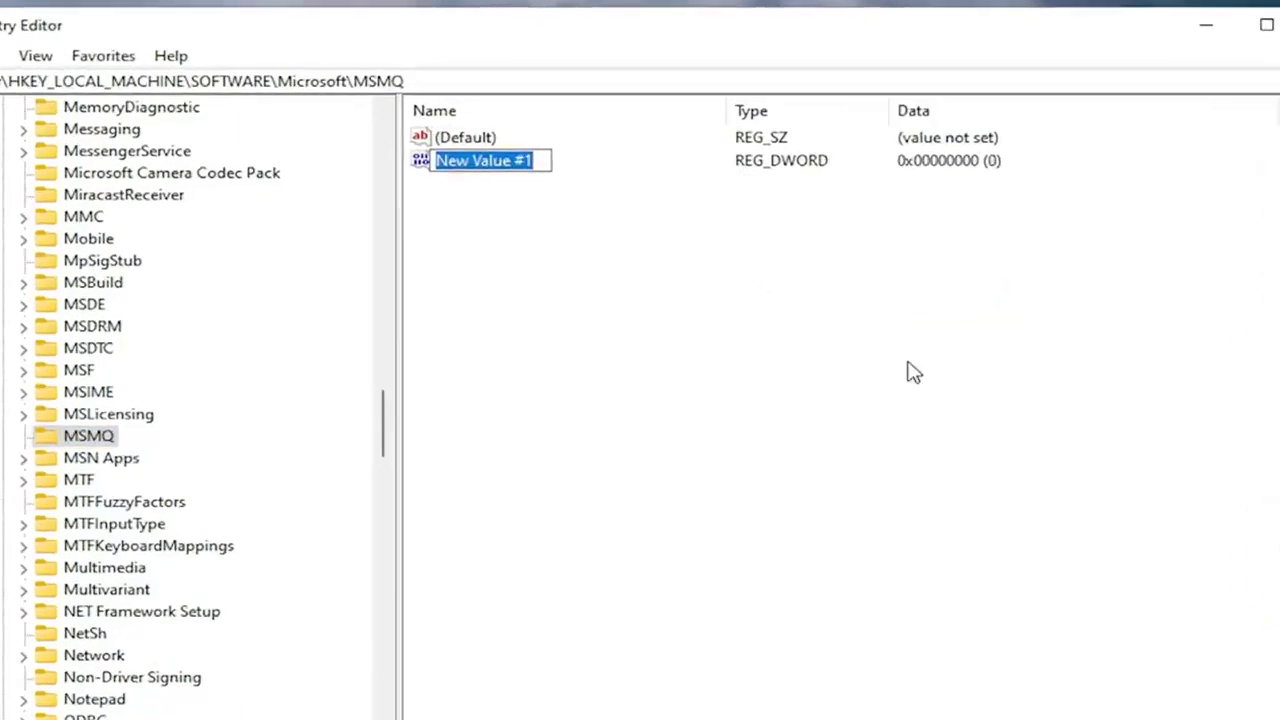
type("TCP")
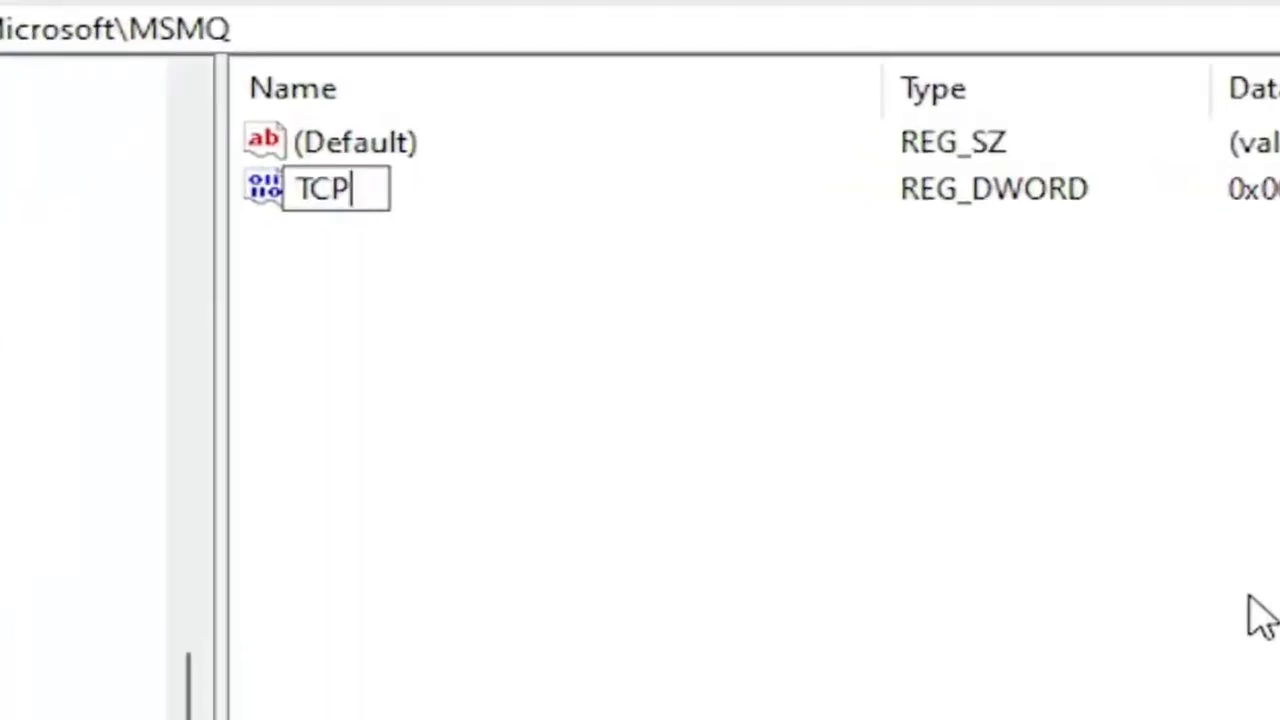
type("n")
key("BackSpace")
type("NoDelay")
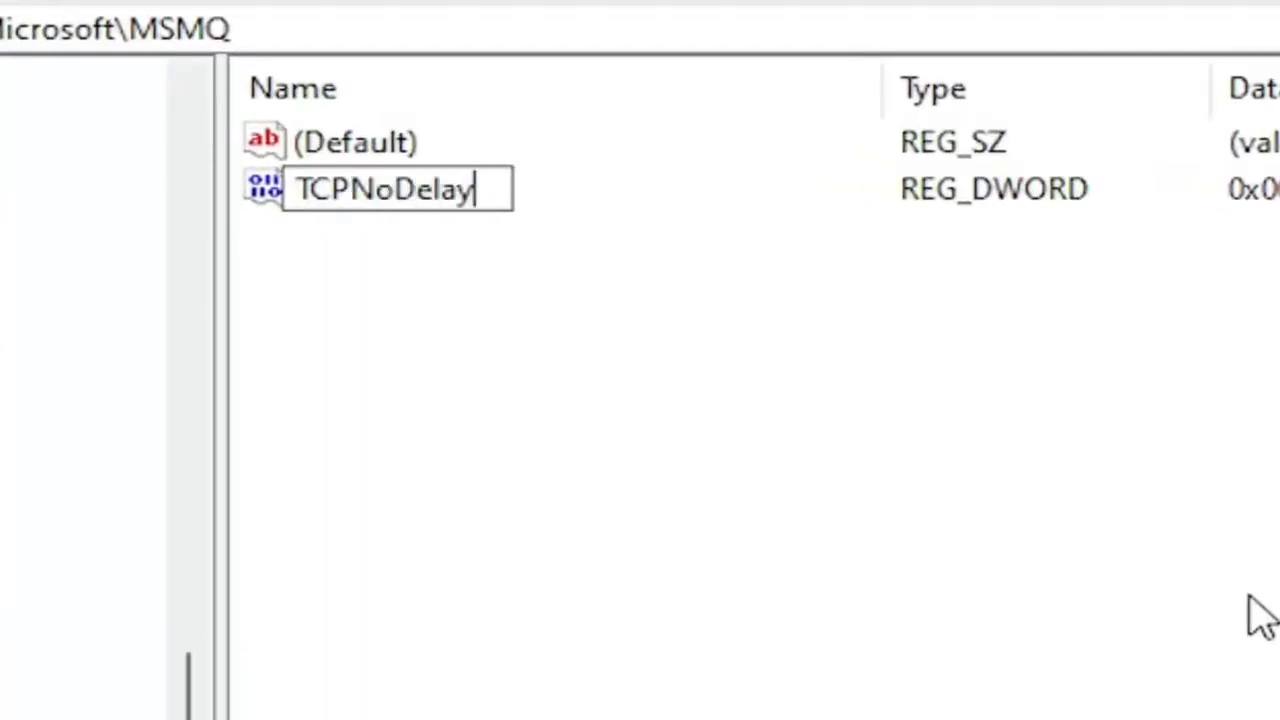
key("Return")
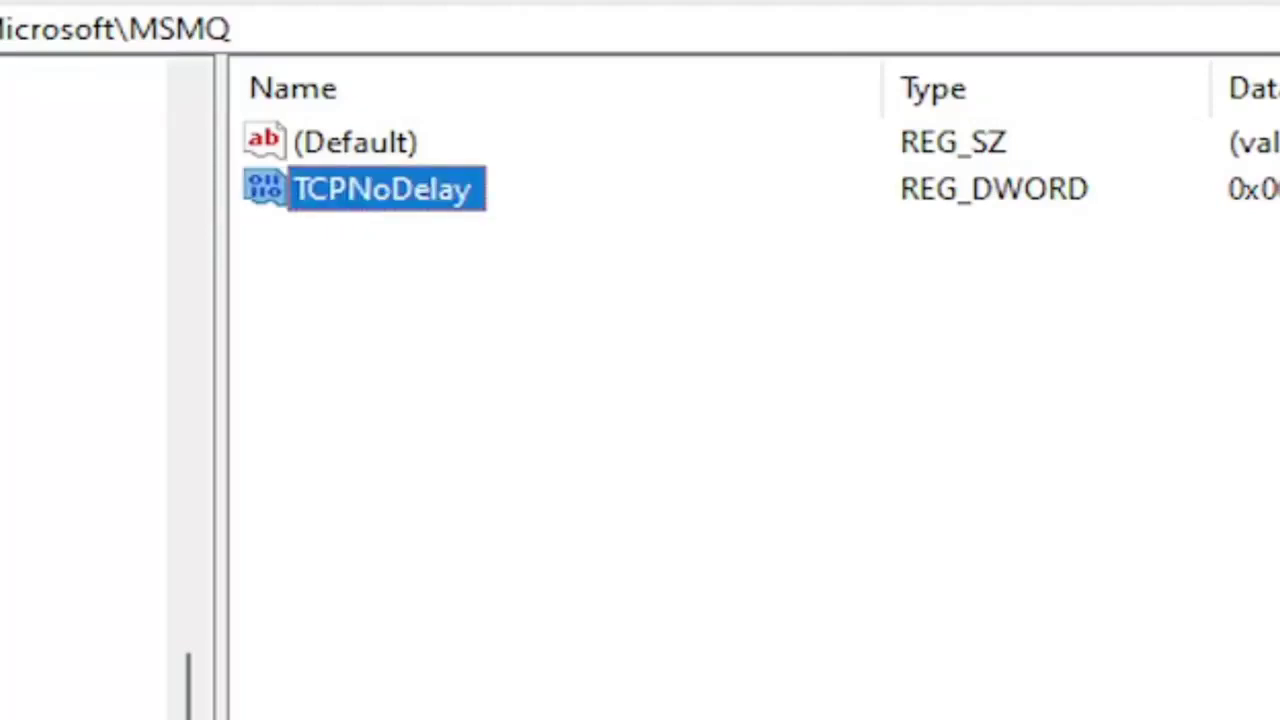
Set the value data of TCPNoDelay in the MSMQ key to 1
double_click(450, 196)
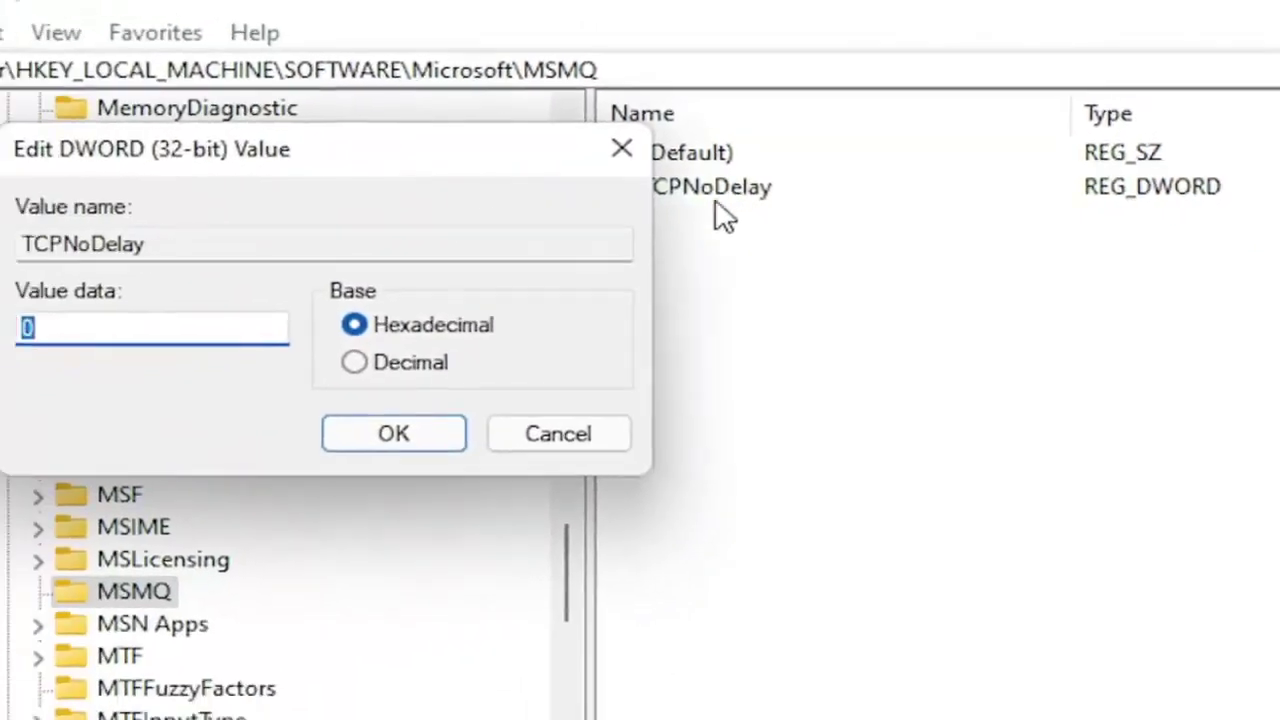
type("1")
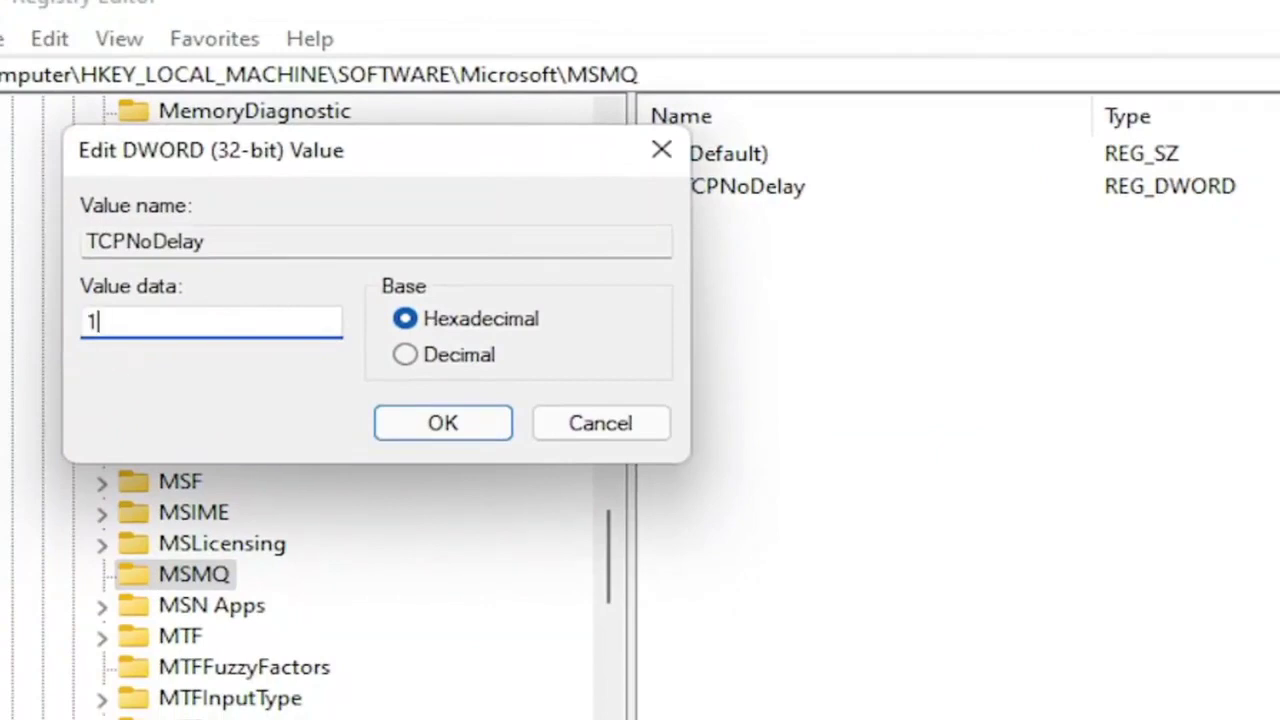
left_click(417, 423)
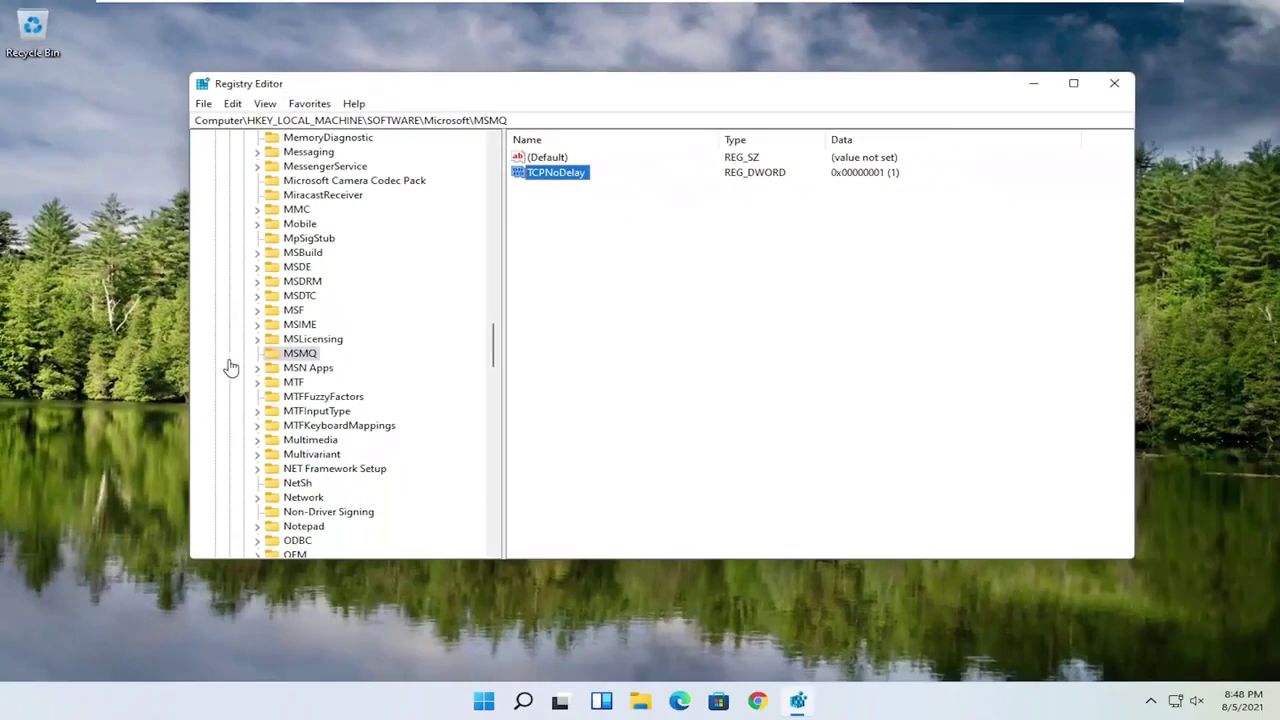
Collapse the Microsoft, SOFTWARE and HKEY_LOCAL_MACHINE branches of the registry tree and close the Registry Editor
left_click_drag(497, 355, 497, 172)
left_click(240, 358)
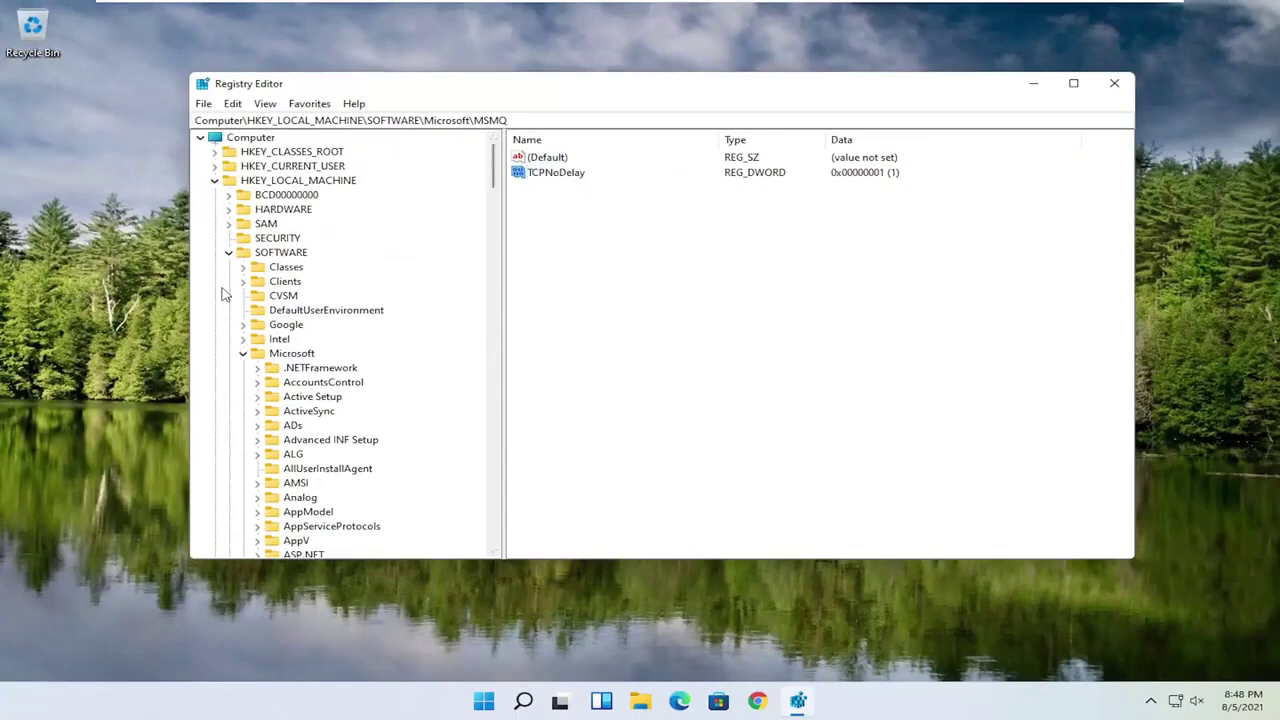
left_click(244, 352)
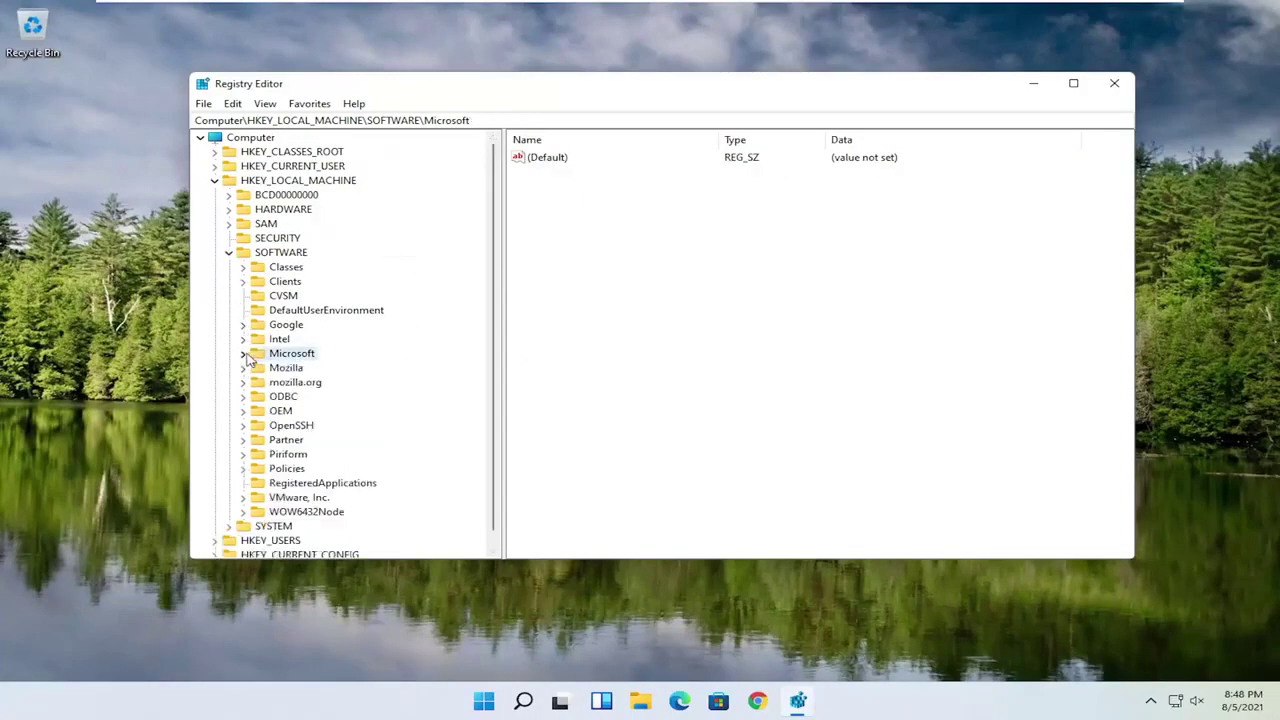
left_click(230, 253)
left_click(219, 182)
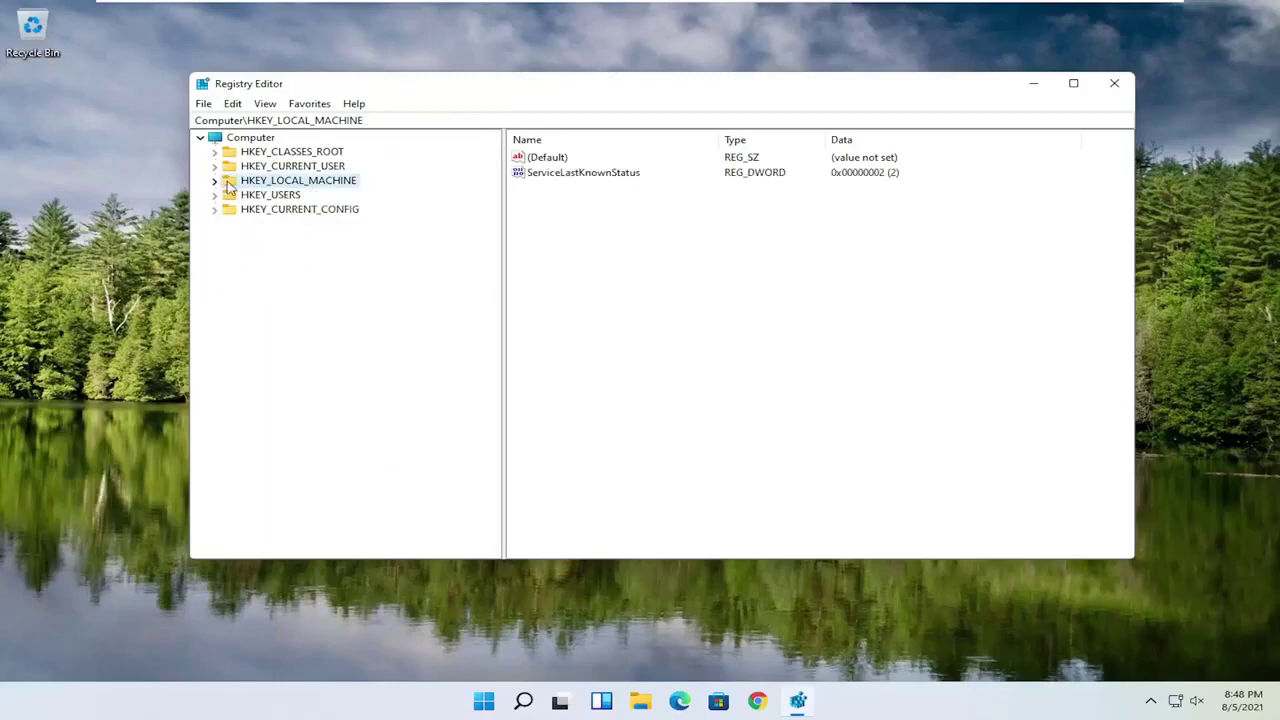
left_click(1110, 83)
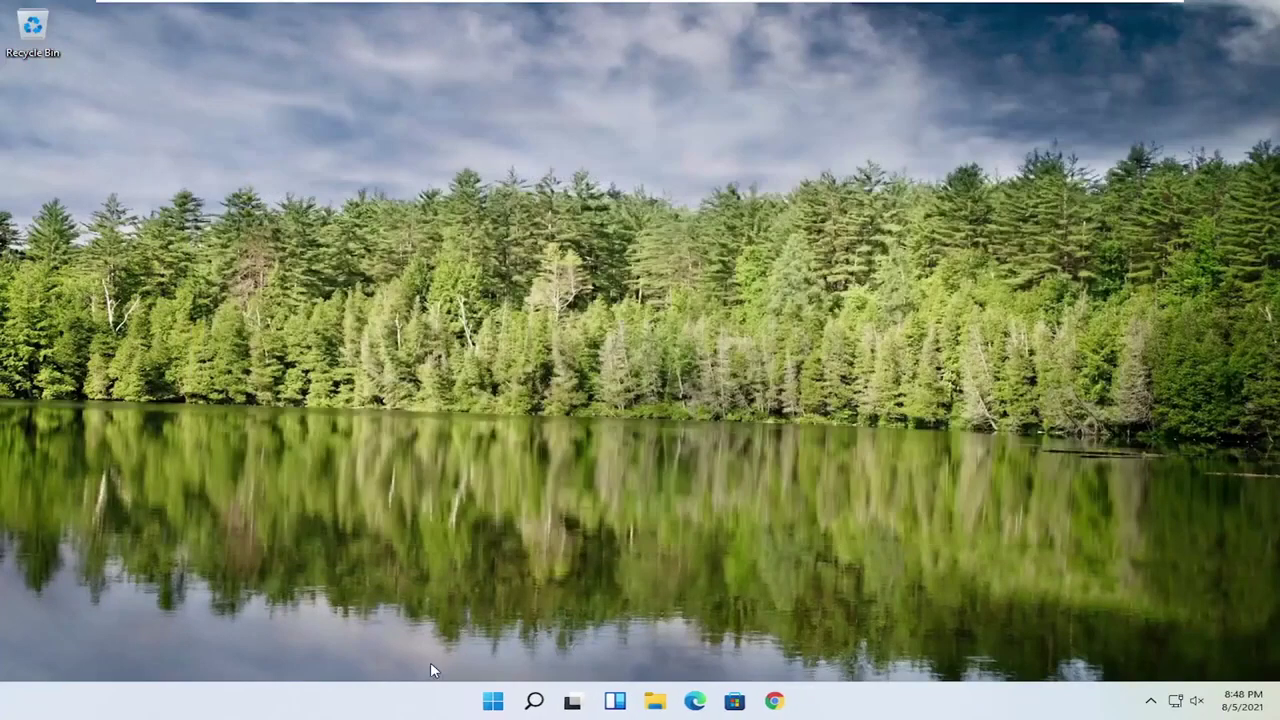
Restart the computer to apply the registry changes
right_click(511, 705)
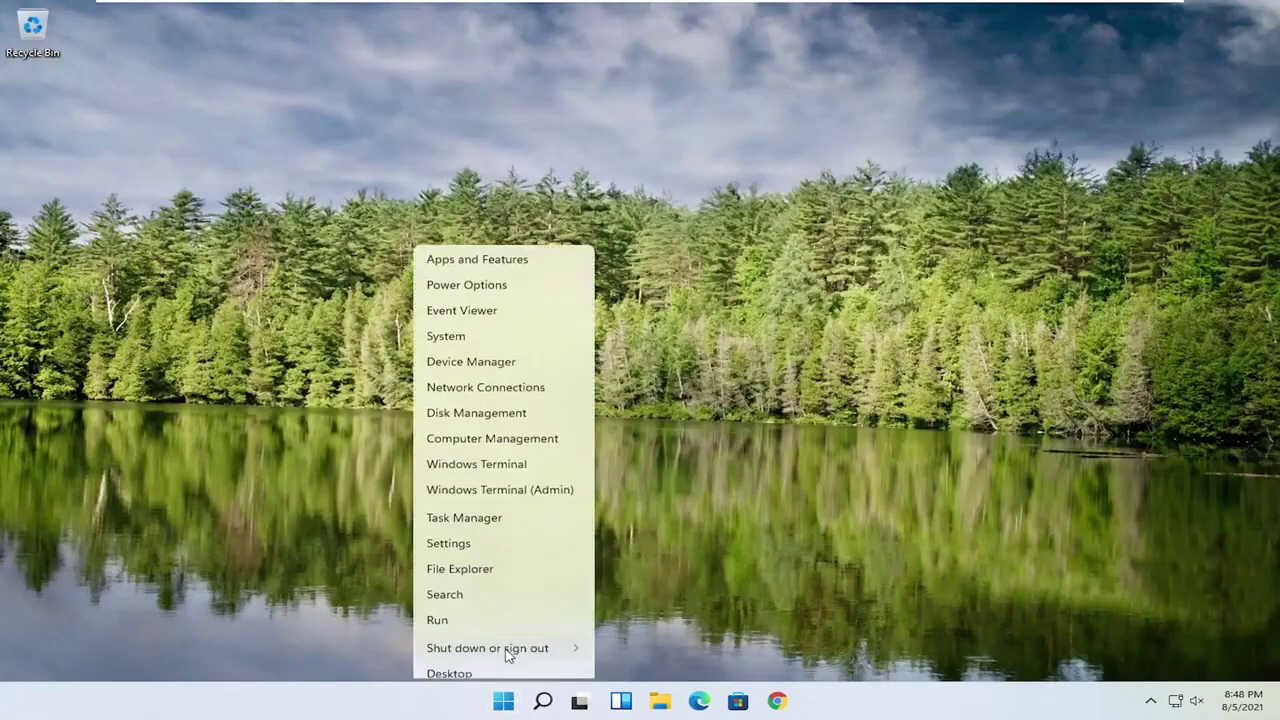
mouse_move(503, 645)
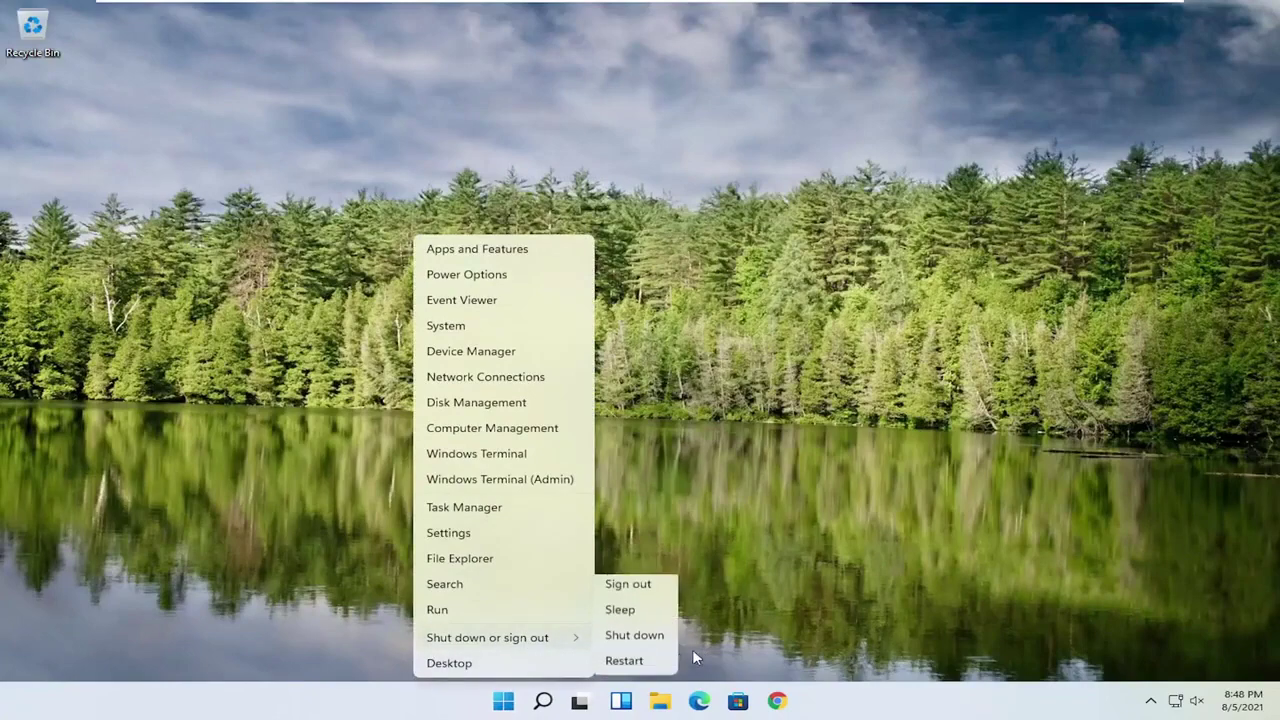
left_click(625, 667)
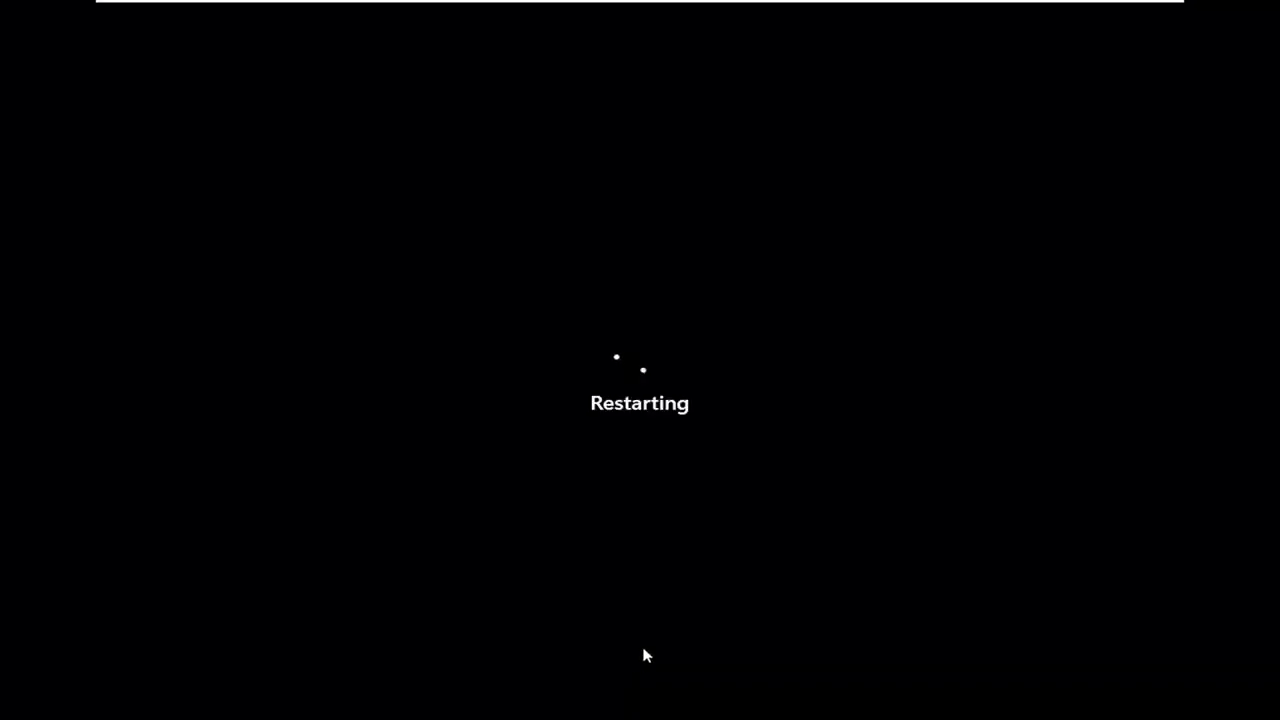